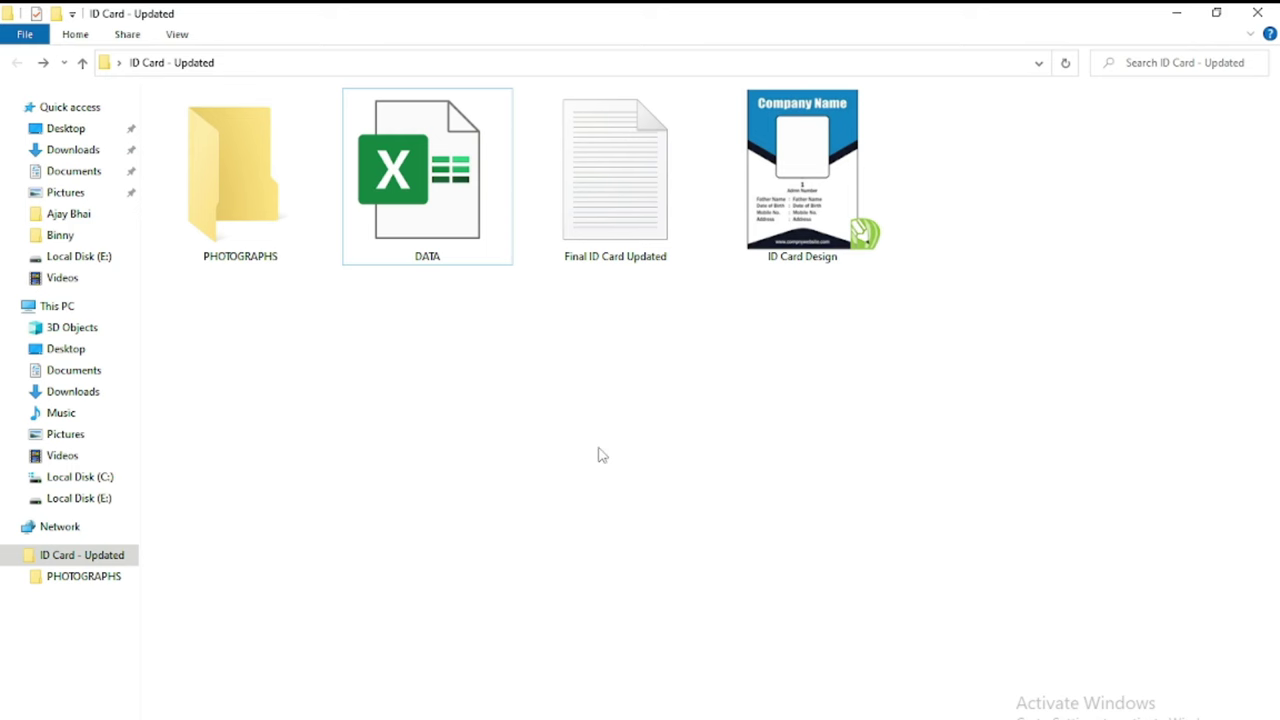
double_click(238, 190)
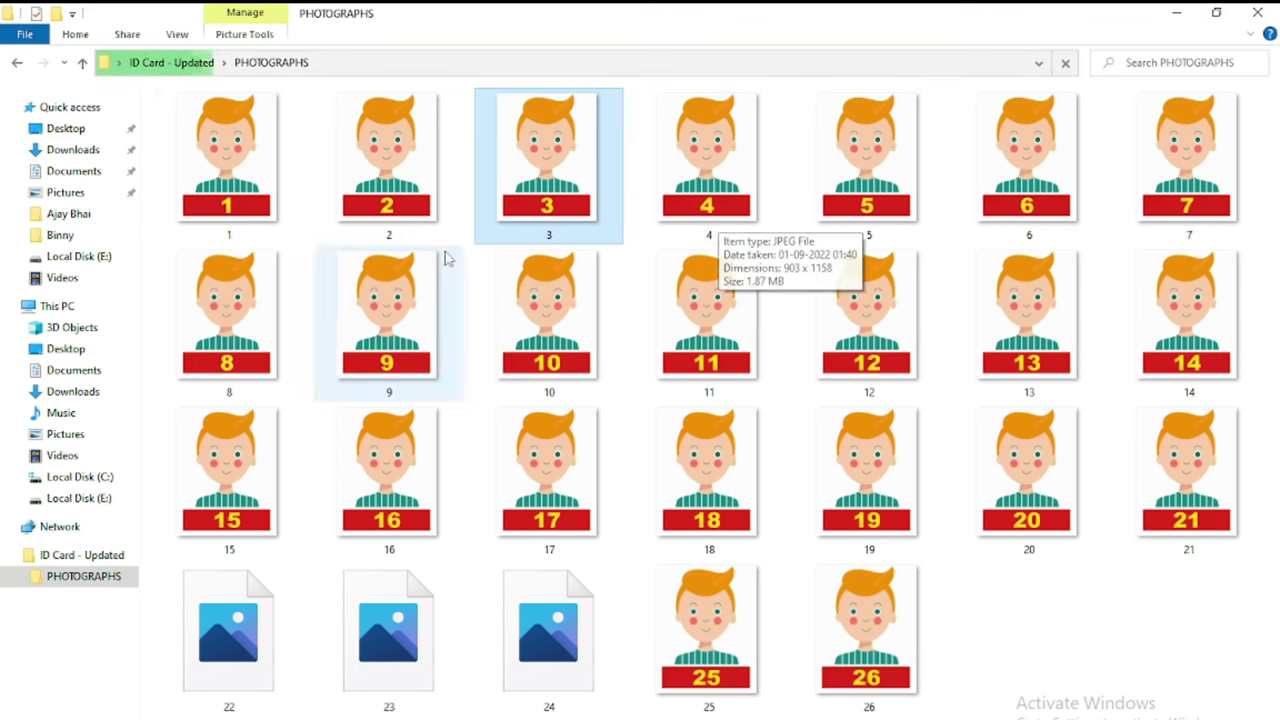
click(380, 230)
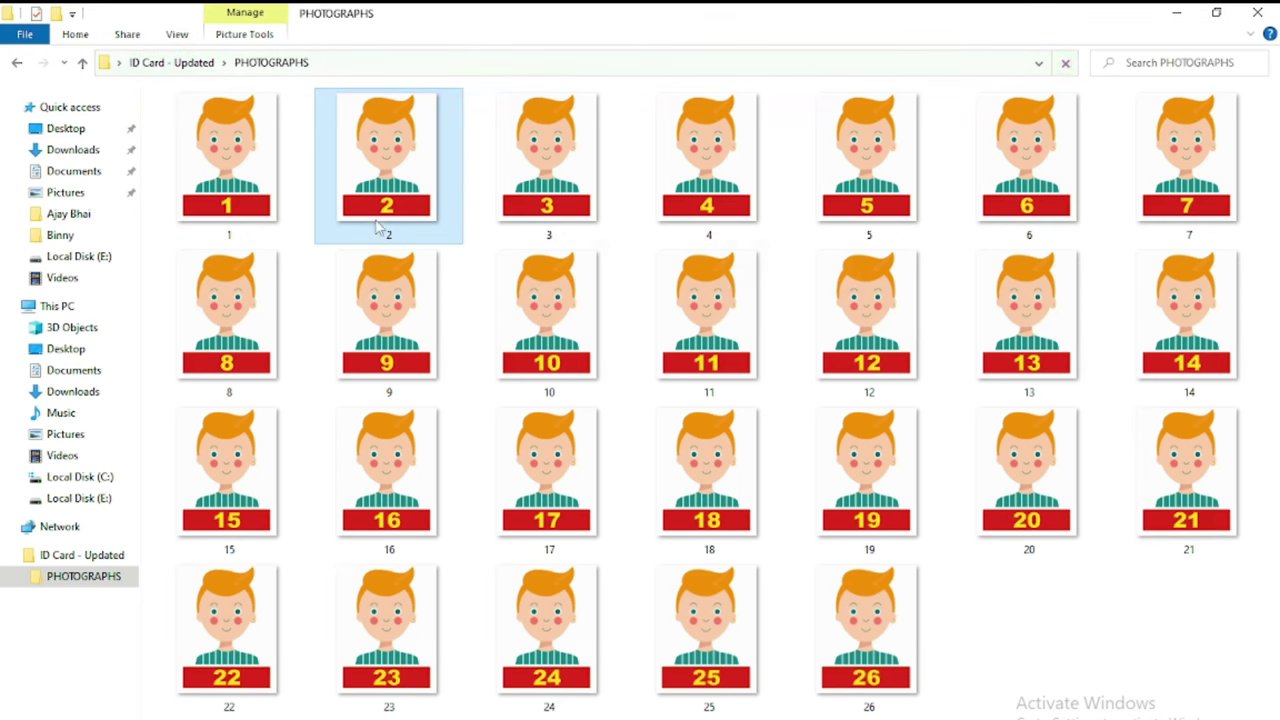
click(960, 368)
click(920, 375)
click(869, 467)
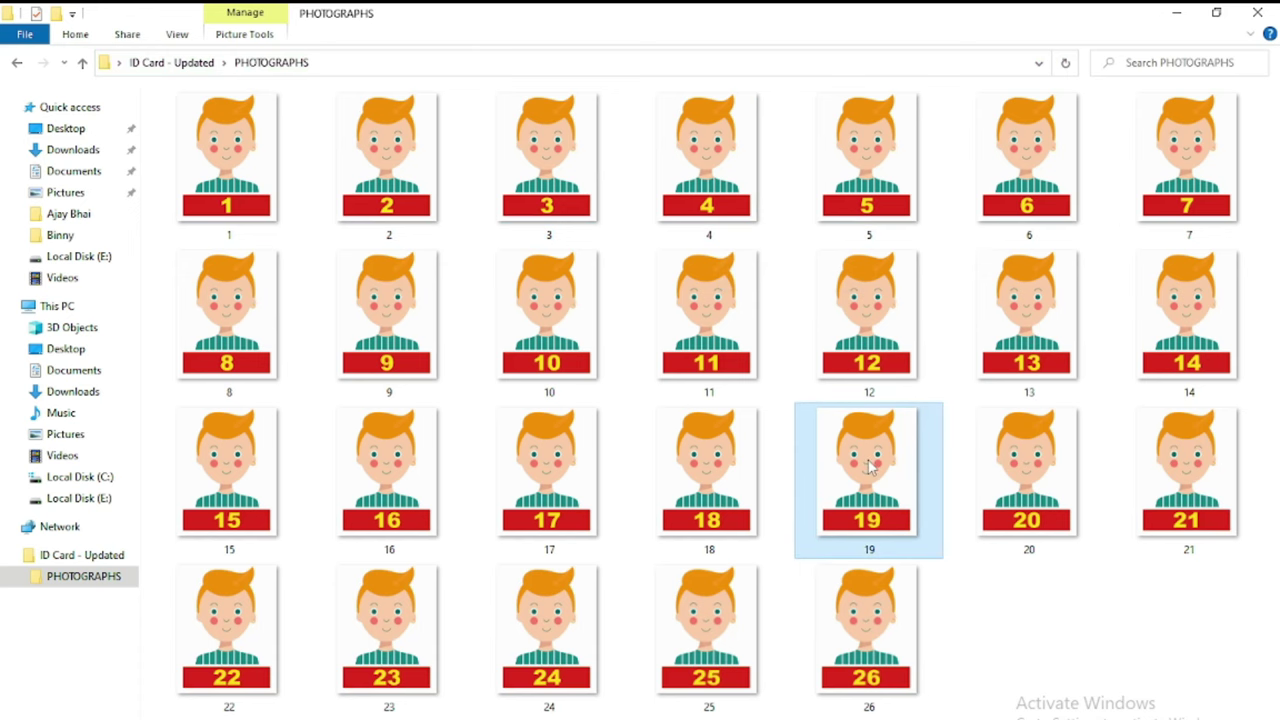
click(82, 62)
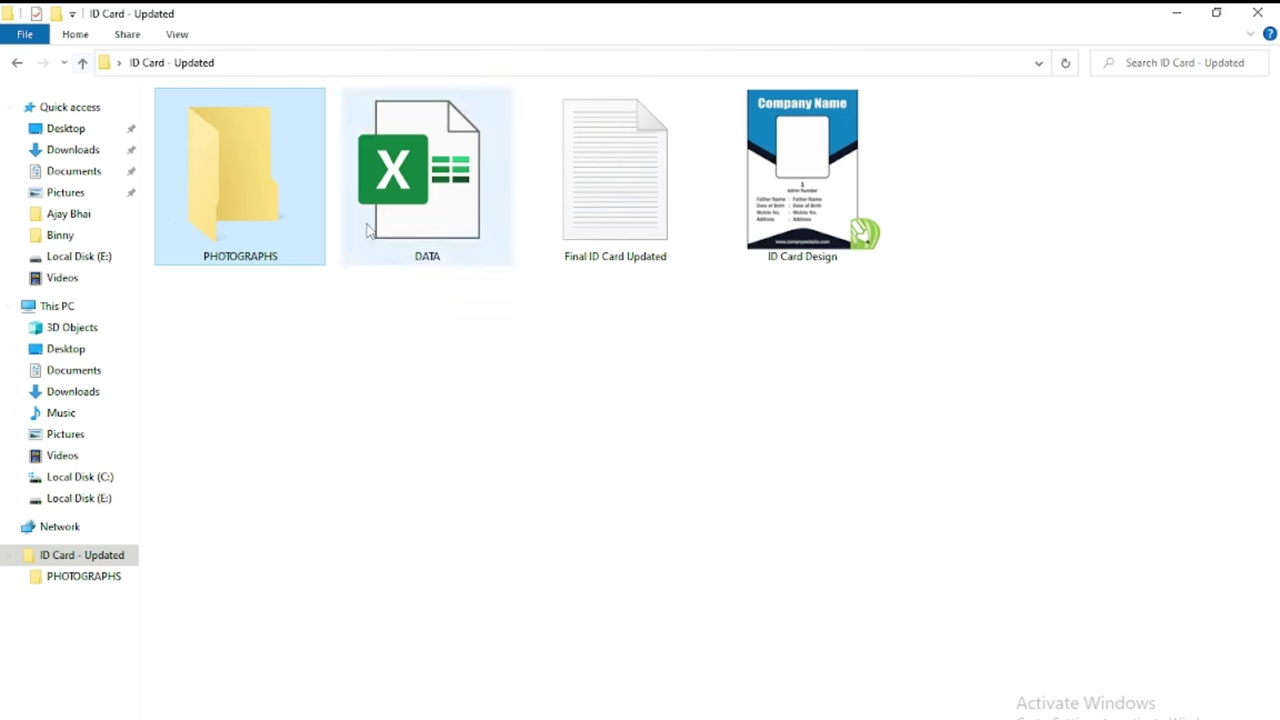
click(446, 216)
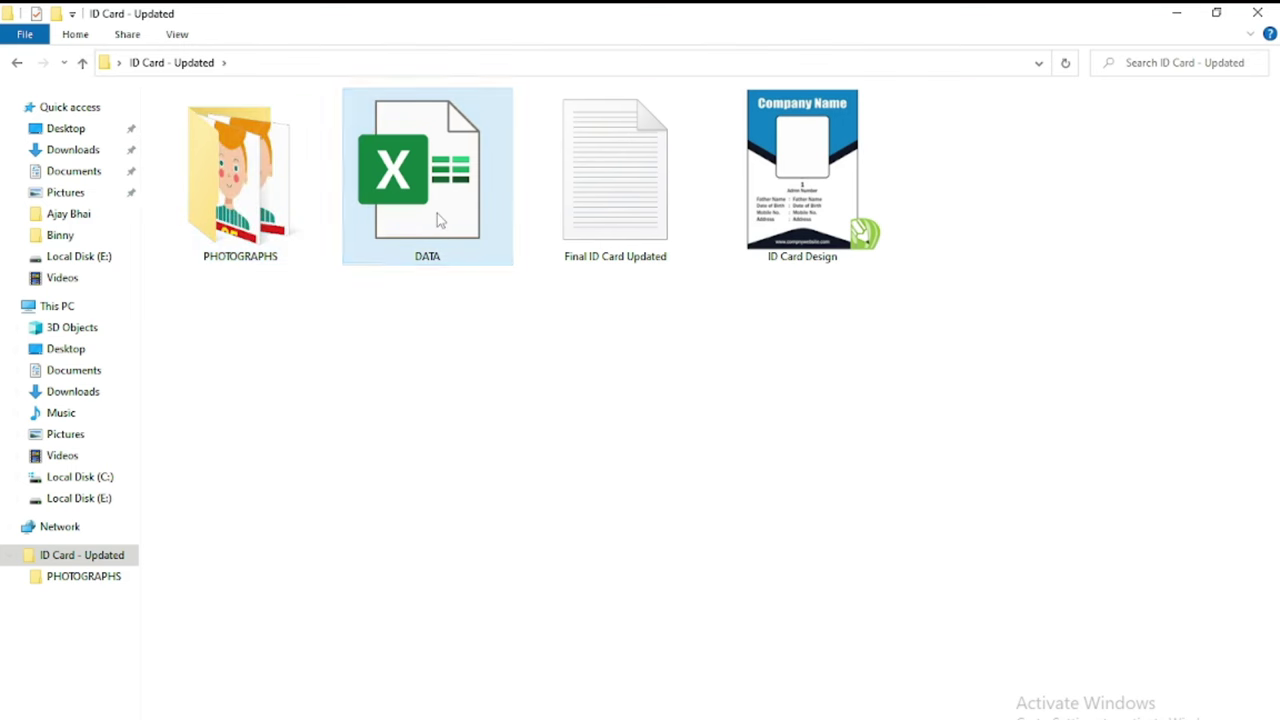
click(451, 357)
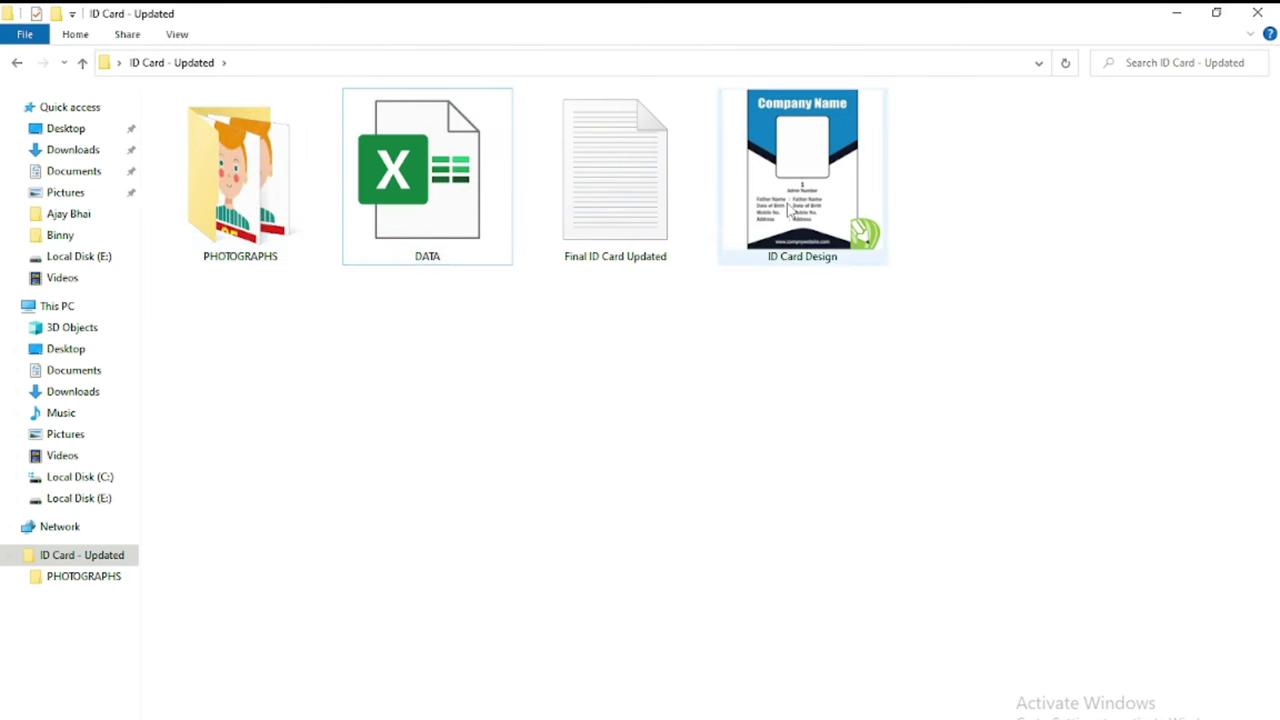
click(789, 210)
click(800, 314)
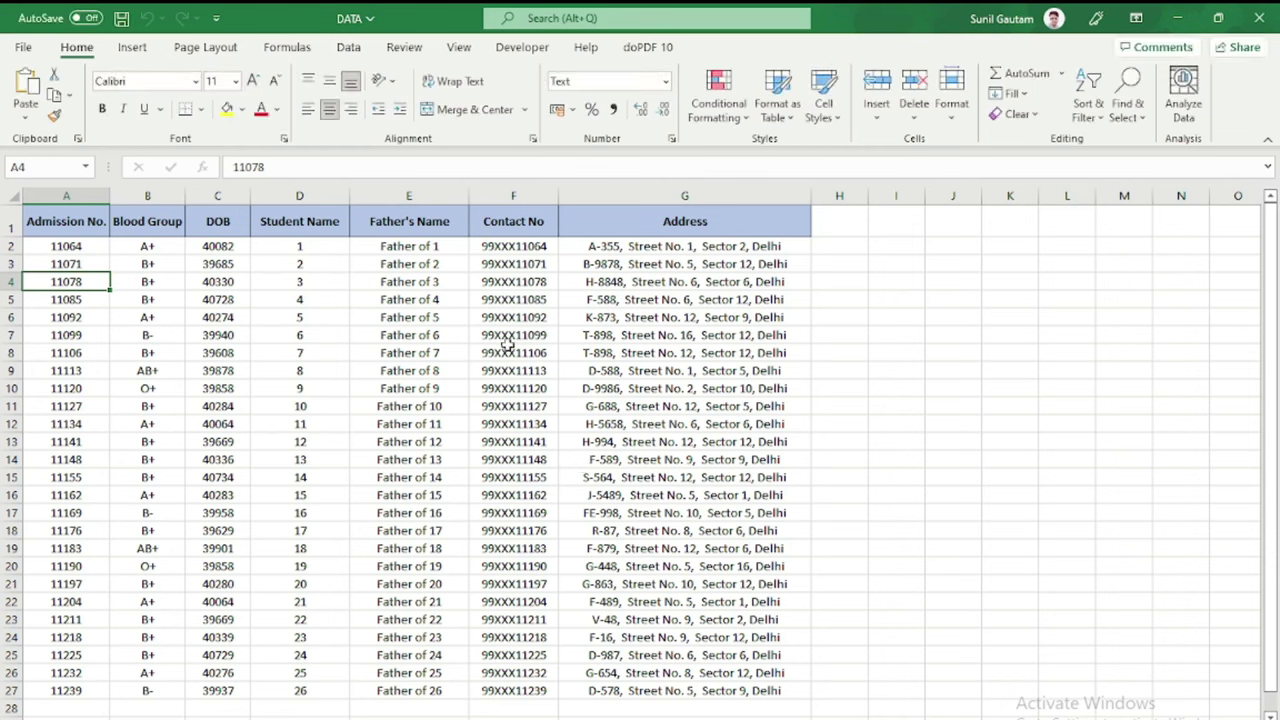
Step: Review the student name, father's name and blood group entries in the DATA records
click(296, 352)
click(407, 300)
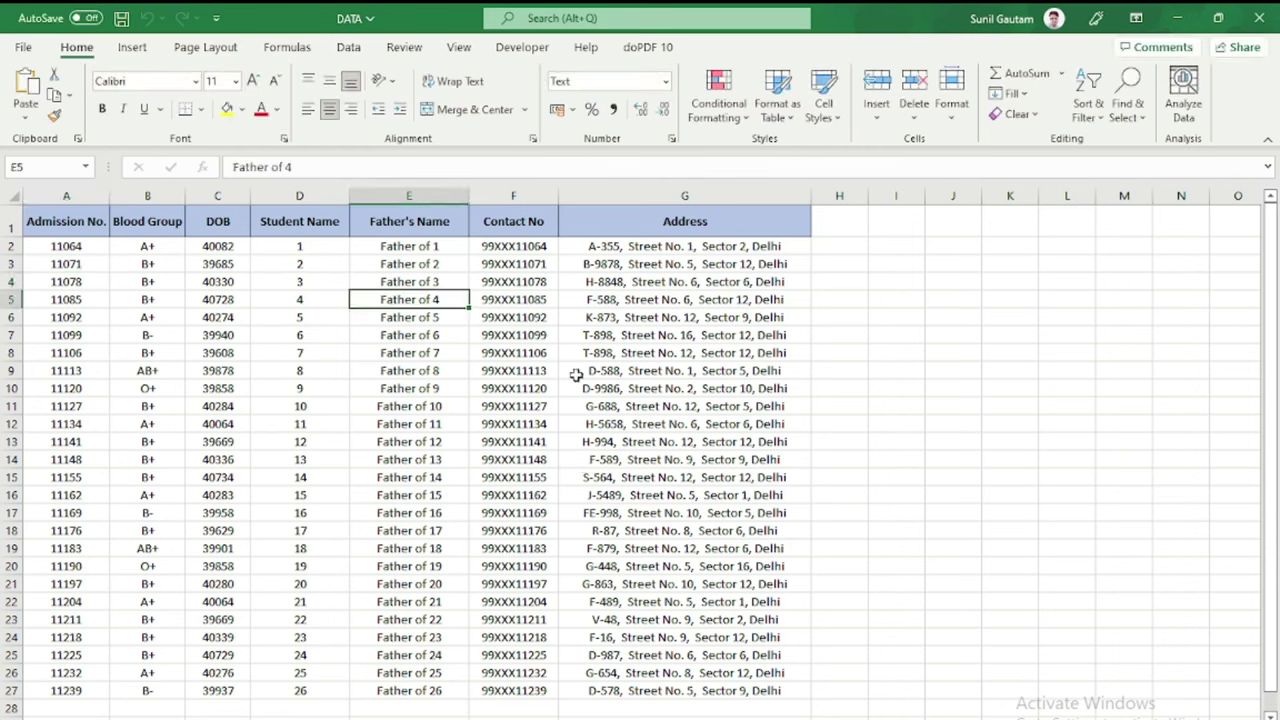
click(395, 350)
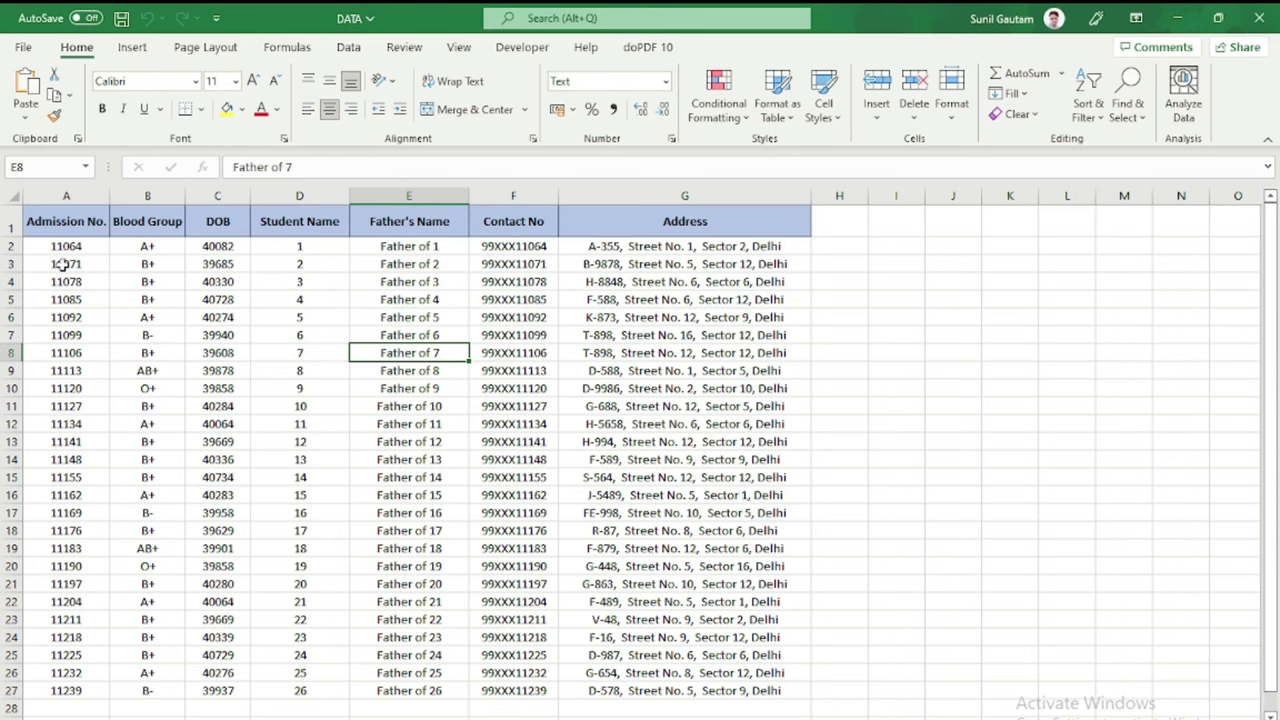
click(143, 281)
Step: Check the DOB serial value in C4 and widen the DOB column slightly
click(225, 284)
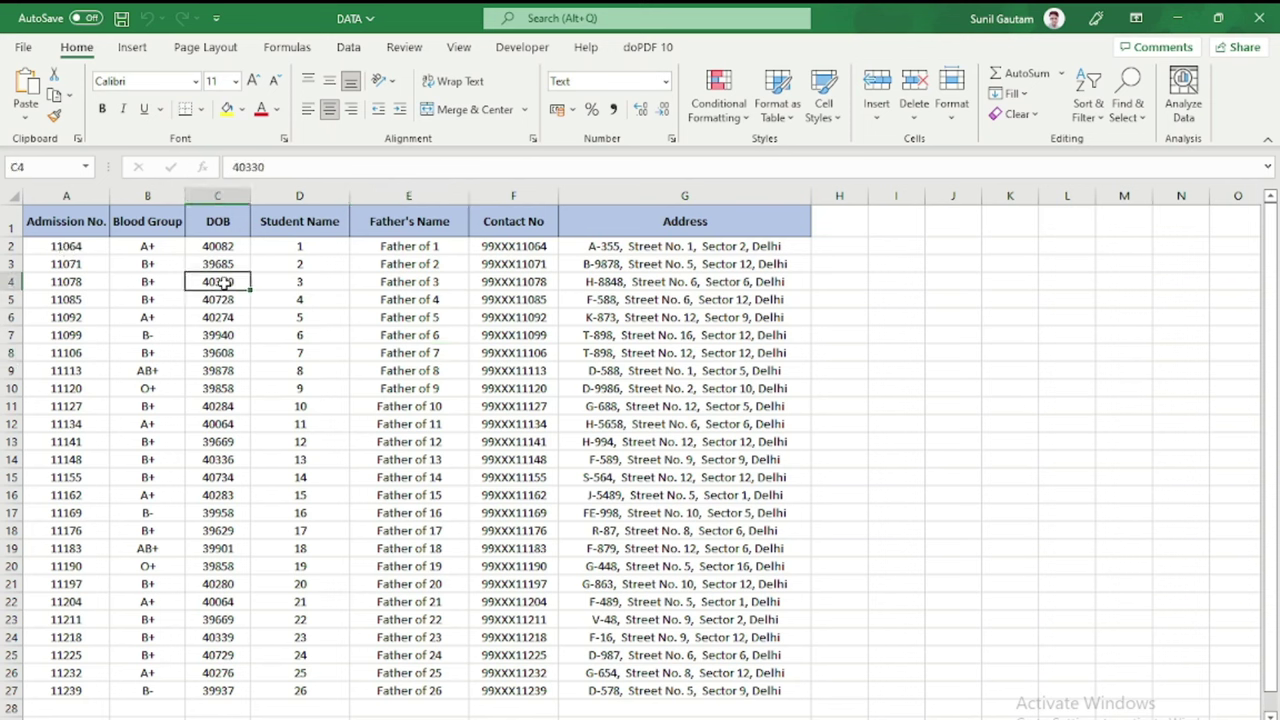
drag(250, 198, 275, 250)
drag(273, 198, 262, 198)
Step: Format the DOB values in C2:C27 as Short Date and autofit column C
click(225, 335)
drag(225, 246, 234, 688)
click(665, 82)
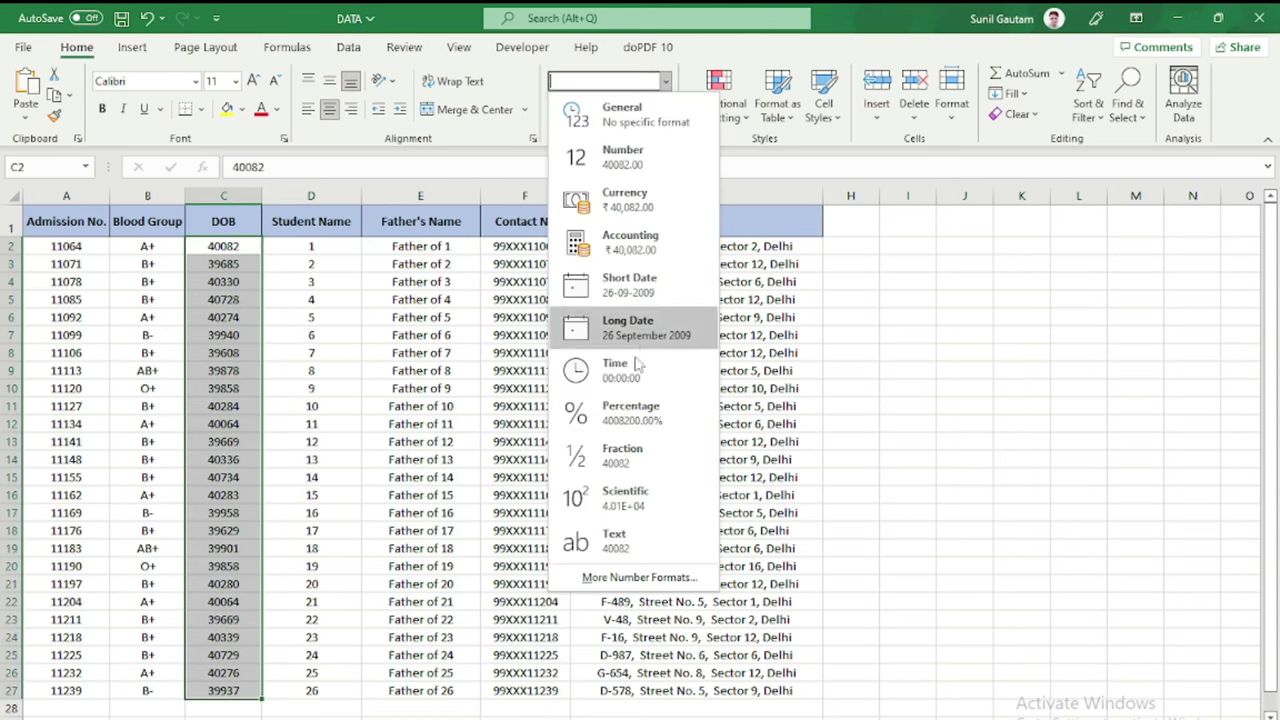
click(645, 290)
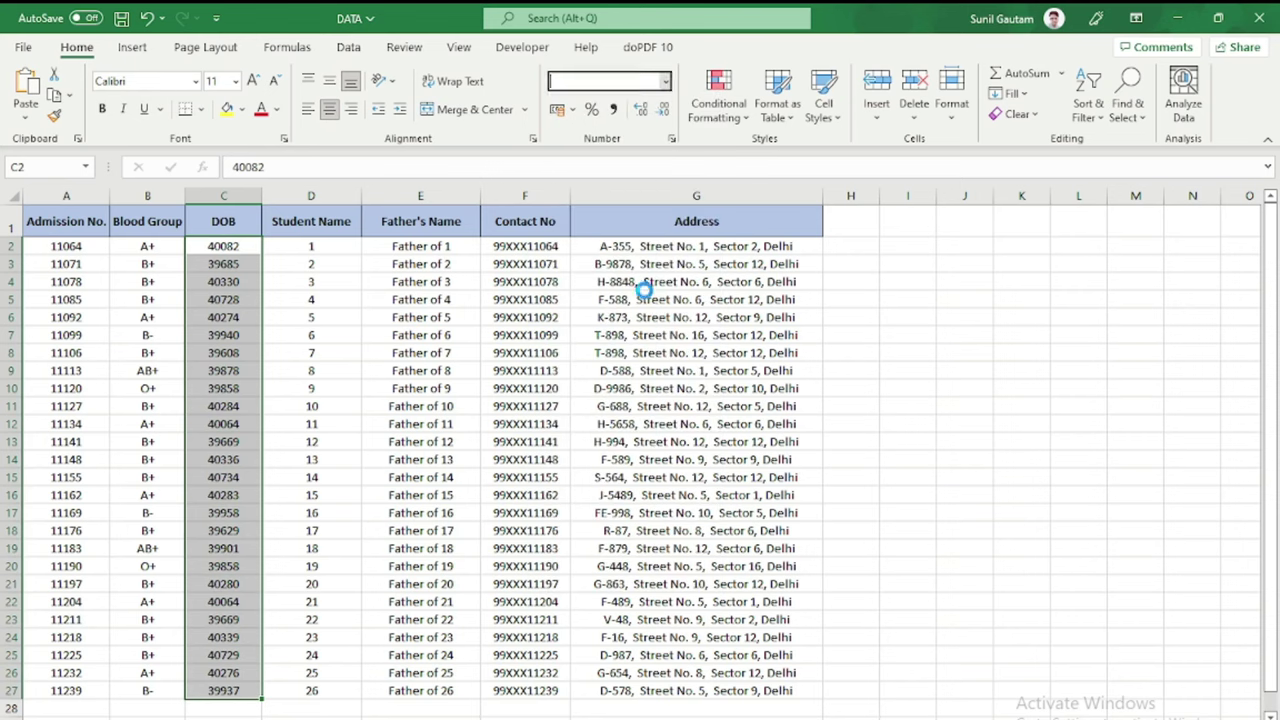
click(277, 337)
double_click(270, 195)
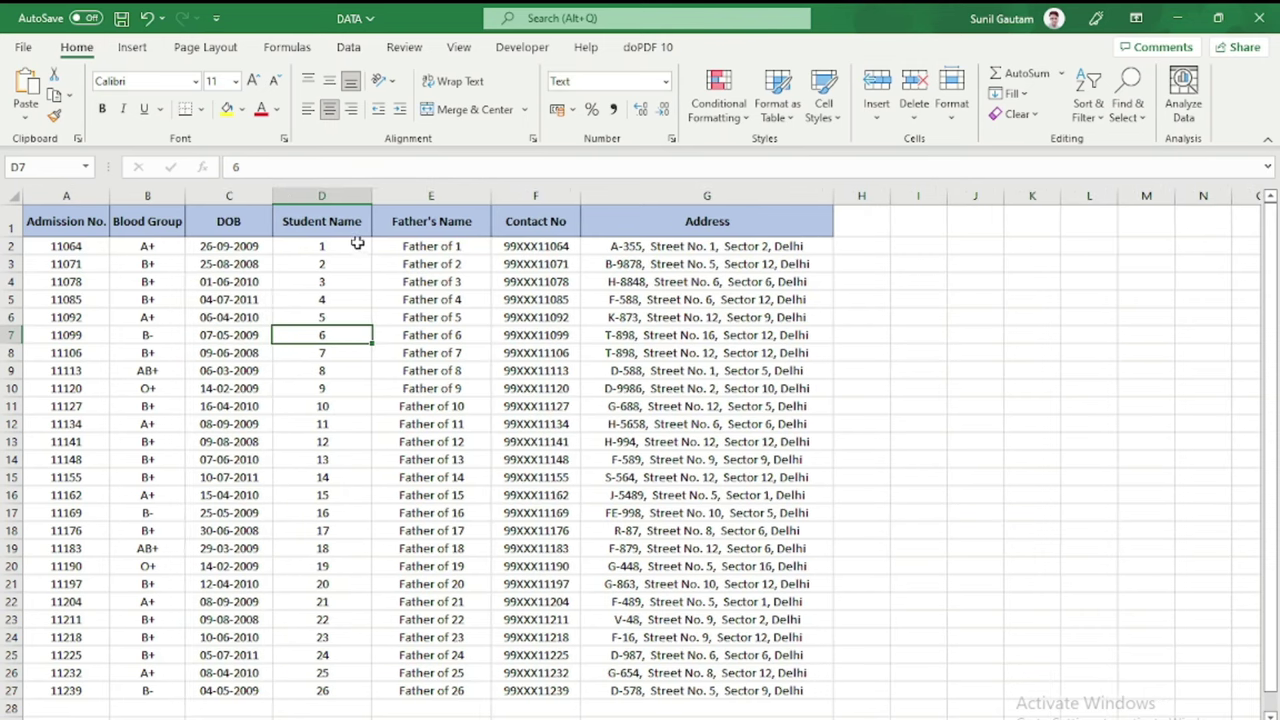
Step: Review the student names in column D, ending back at cell D2
drag(353, 243, 343, 450)
click(340, 384)
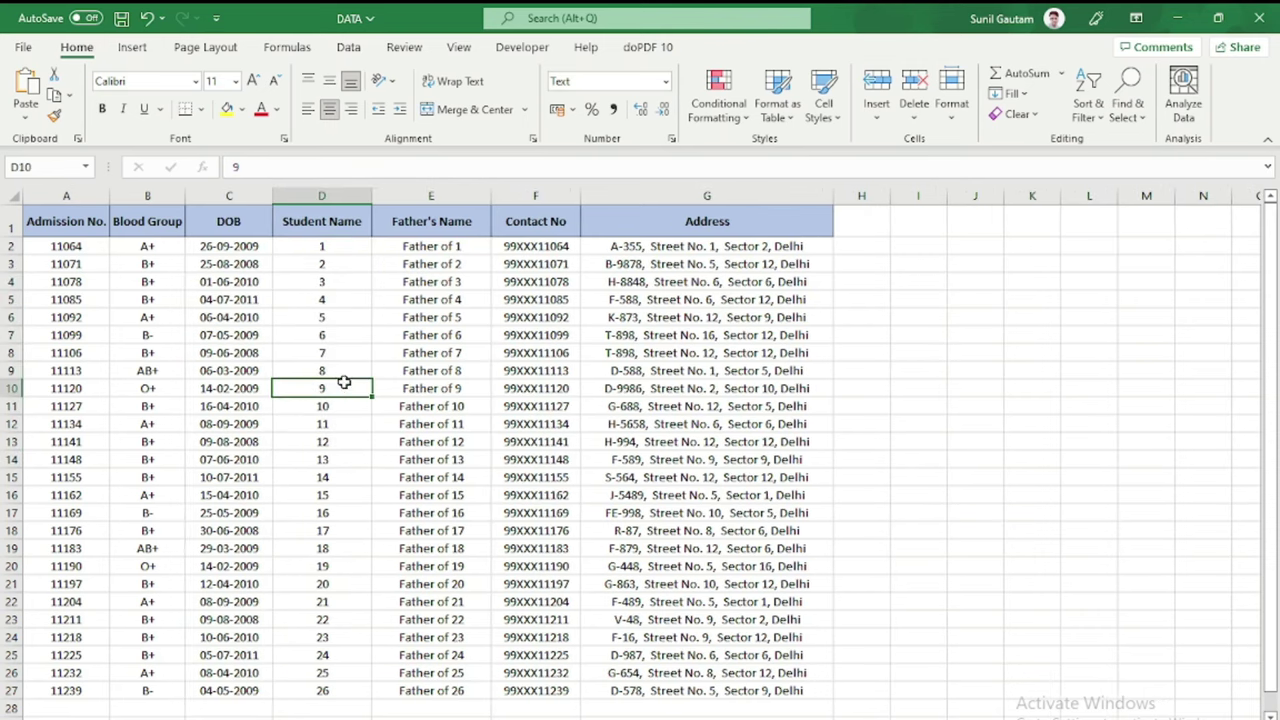
click(342, 313)
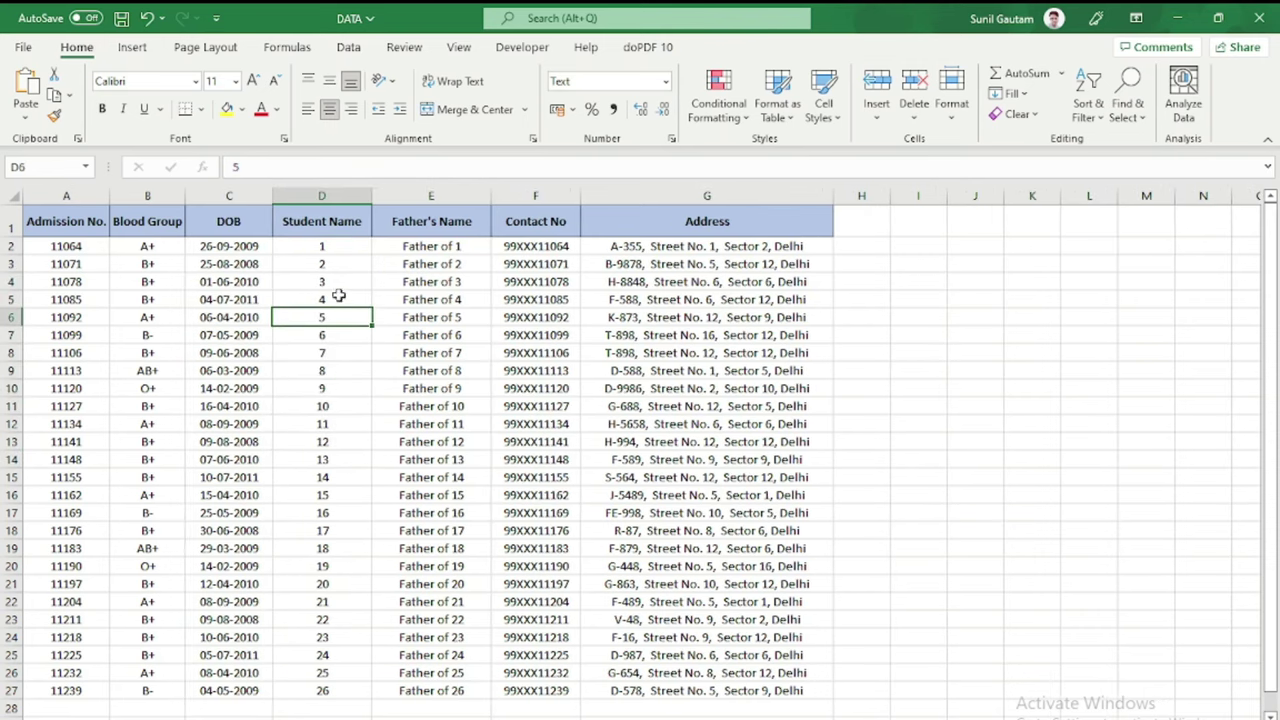
click(326, 247)
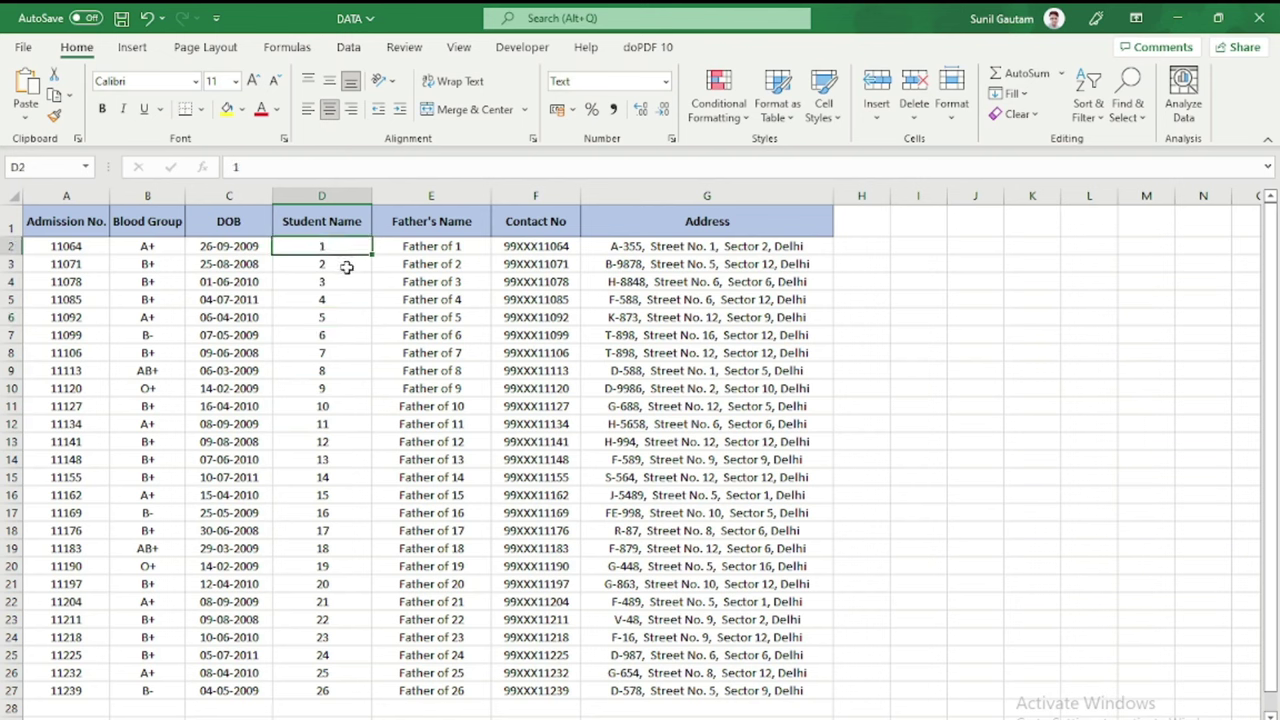
click(315, 352)
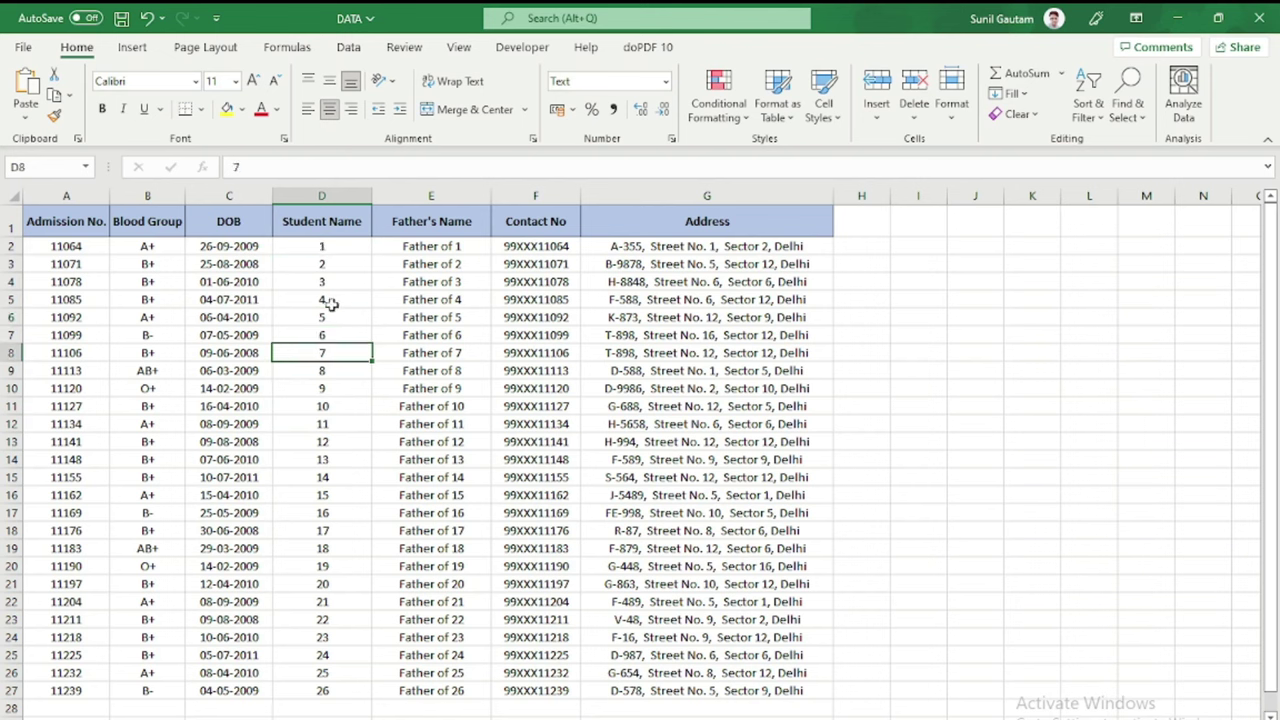
click(327, 246)
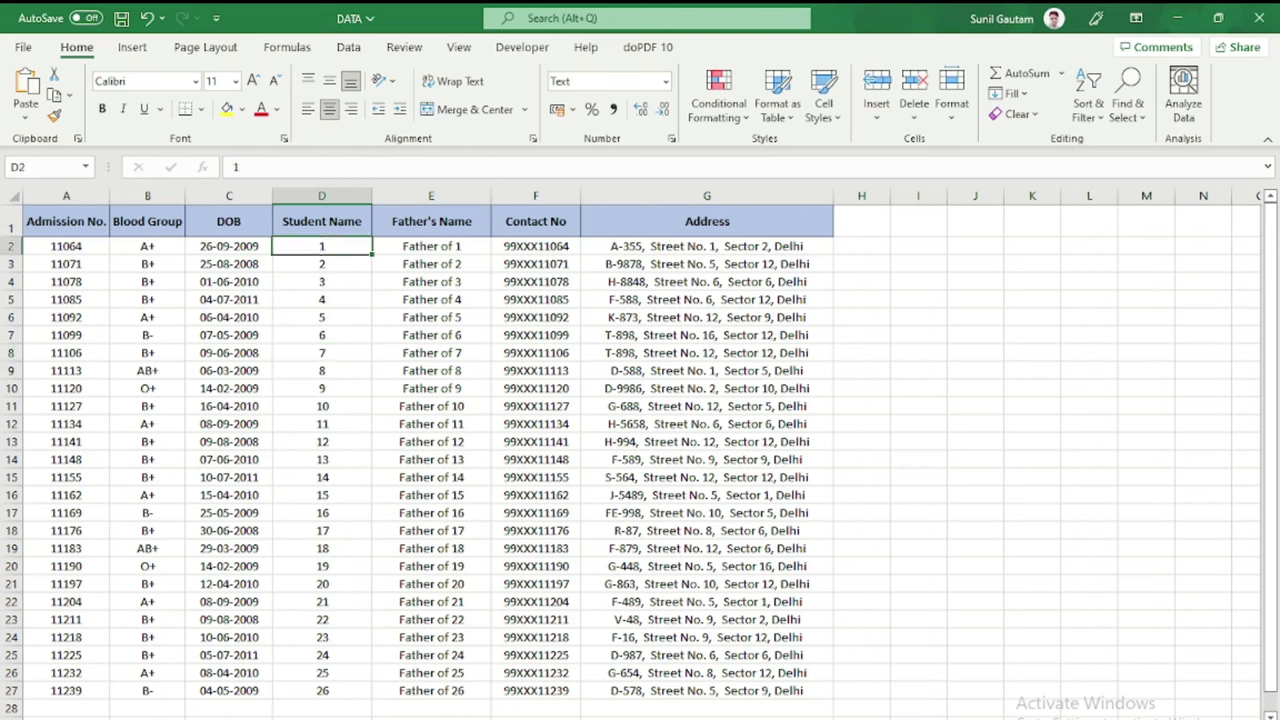
key(alt+Tab)
double_click(229, 189)
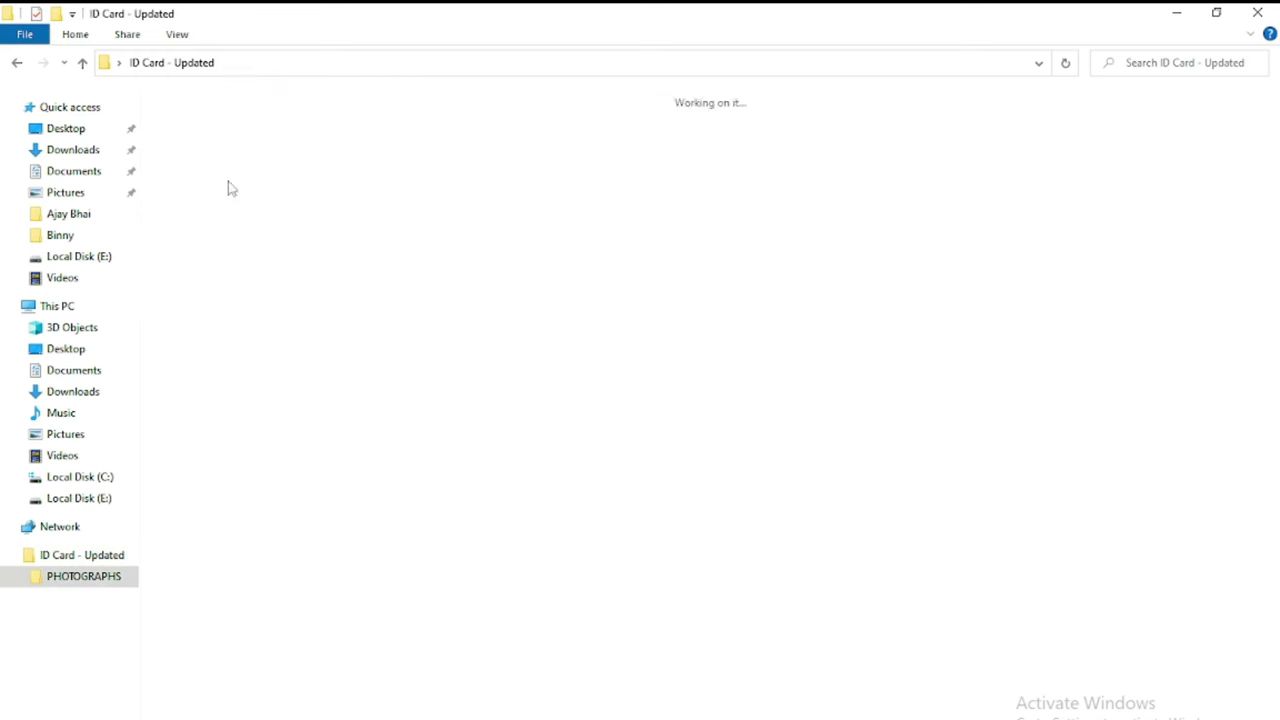
click(244, 195)
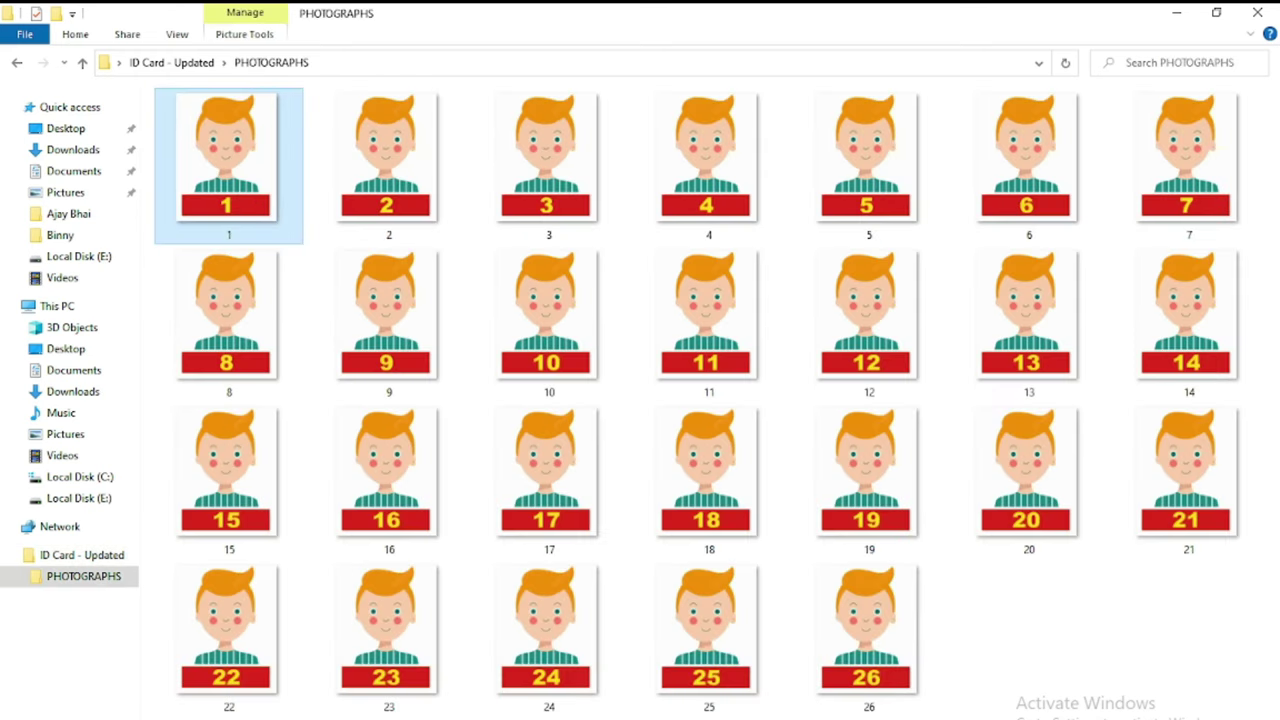
key(alt+Tab)
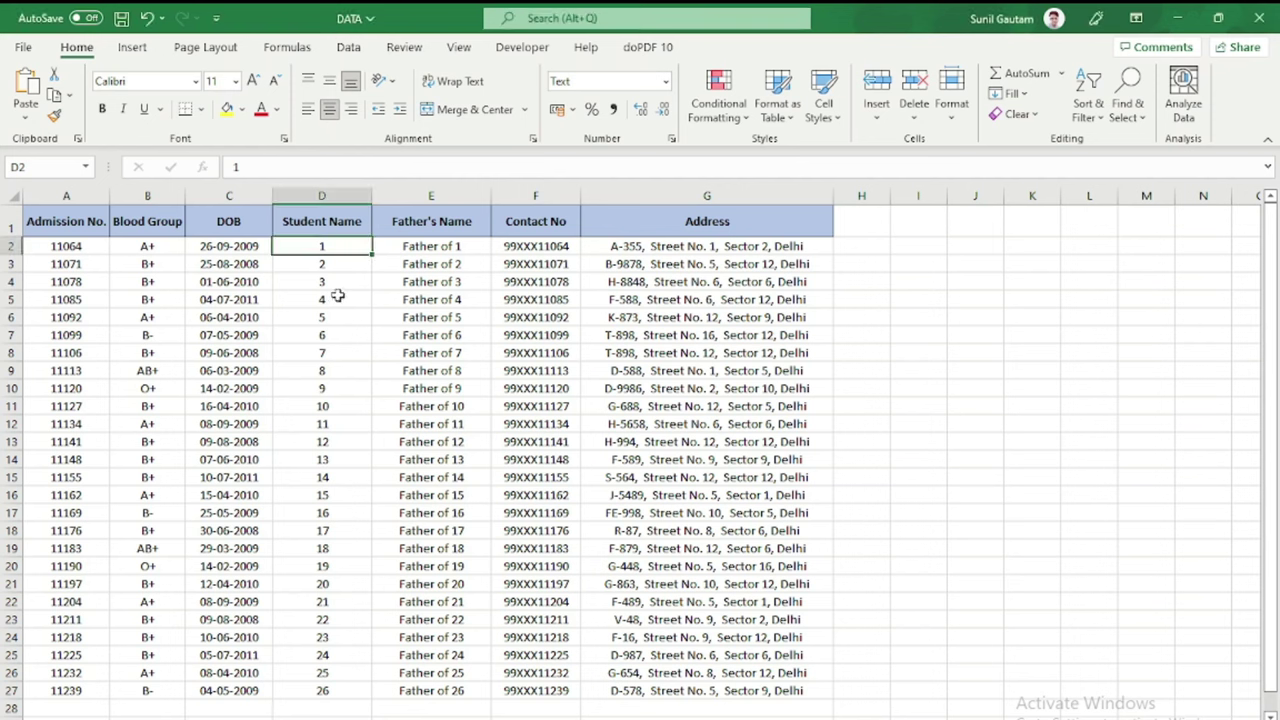
click(10, 246)
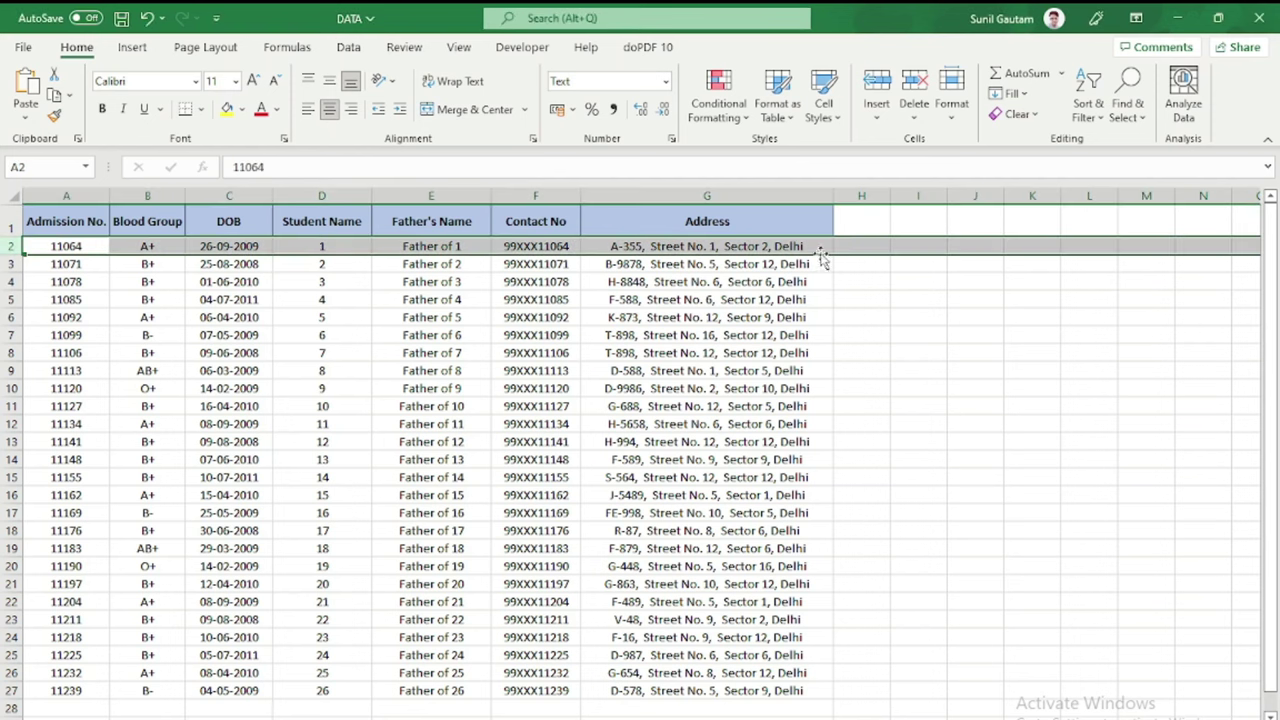
click(535, 251)
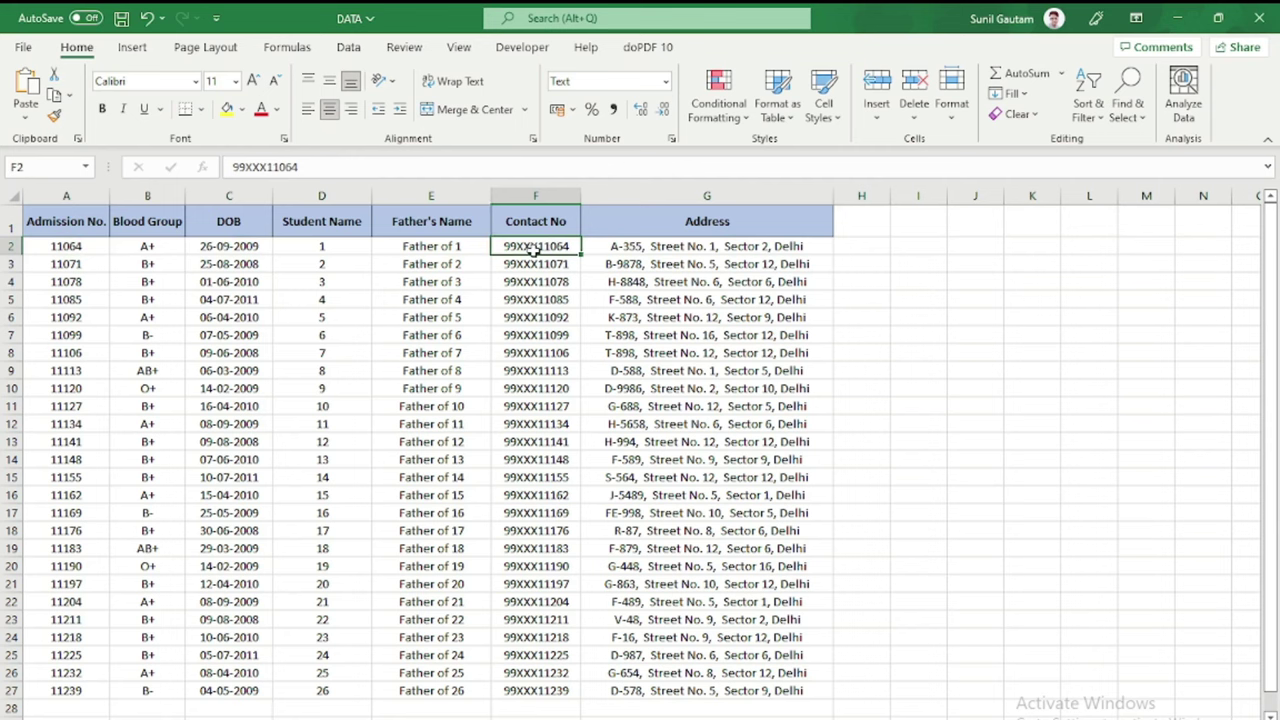
click(59, 250)
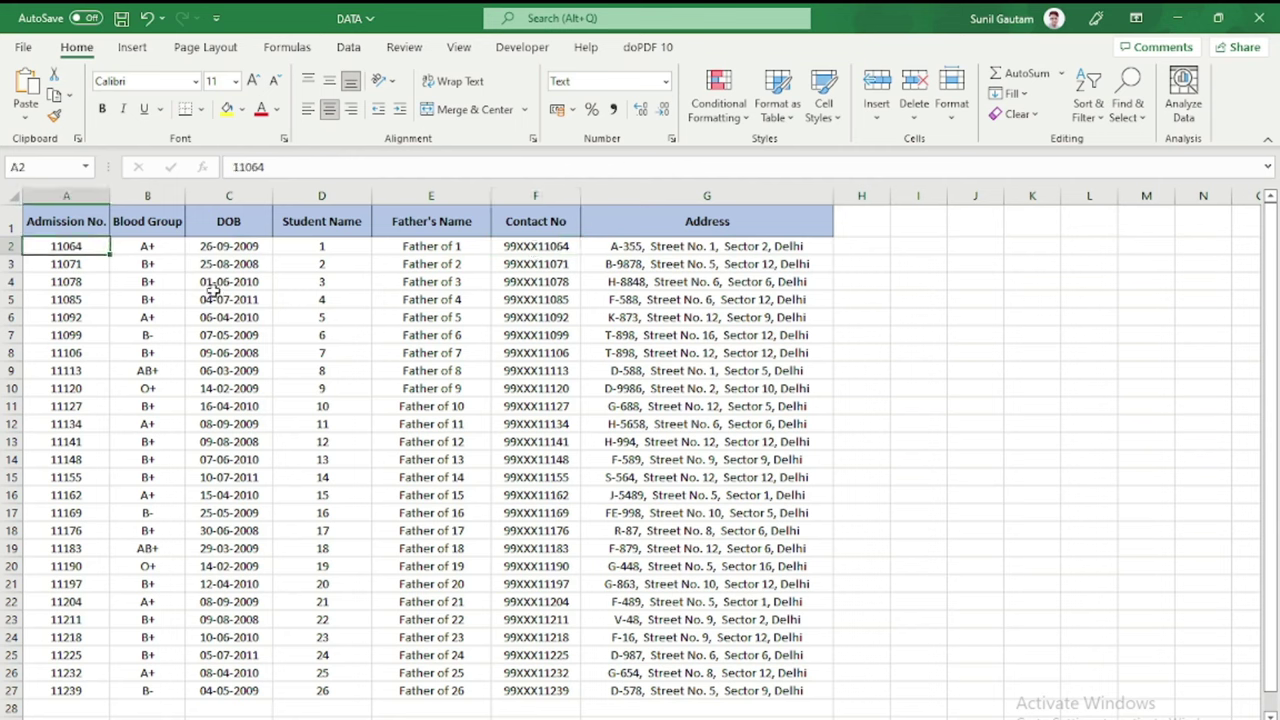
click(338, 248)
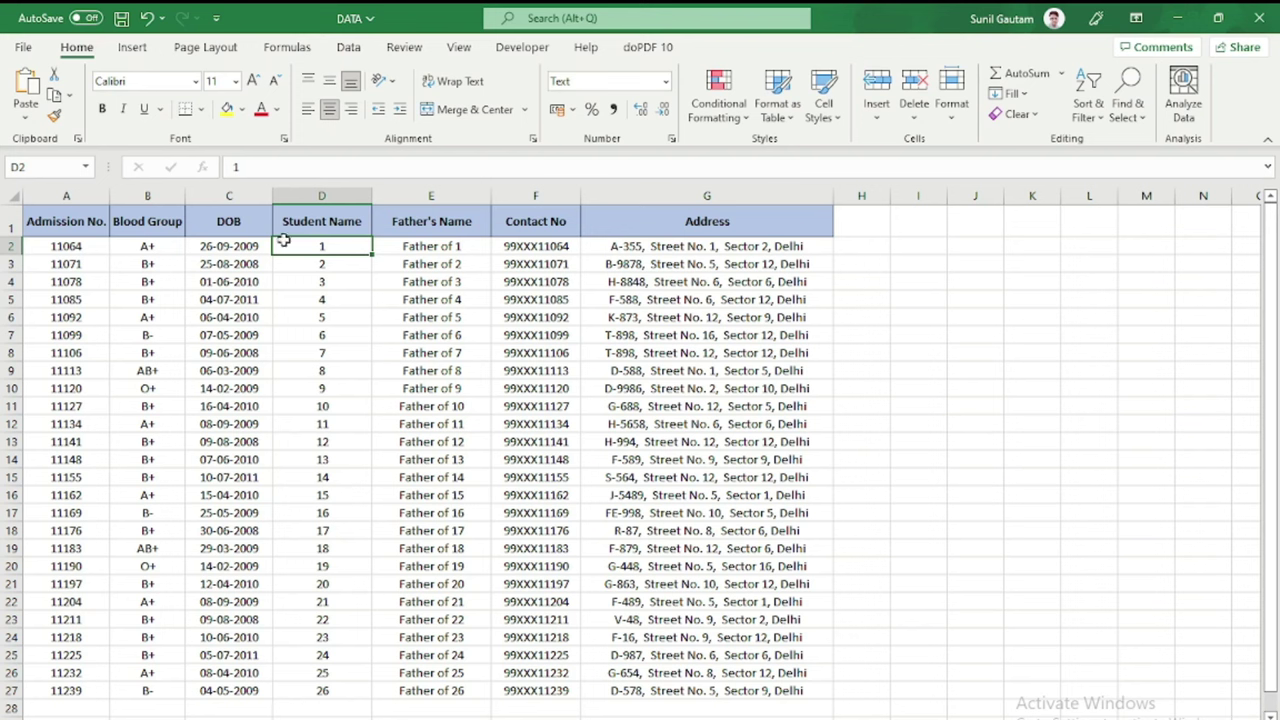
click(452, 246)
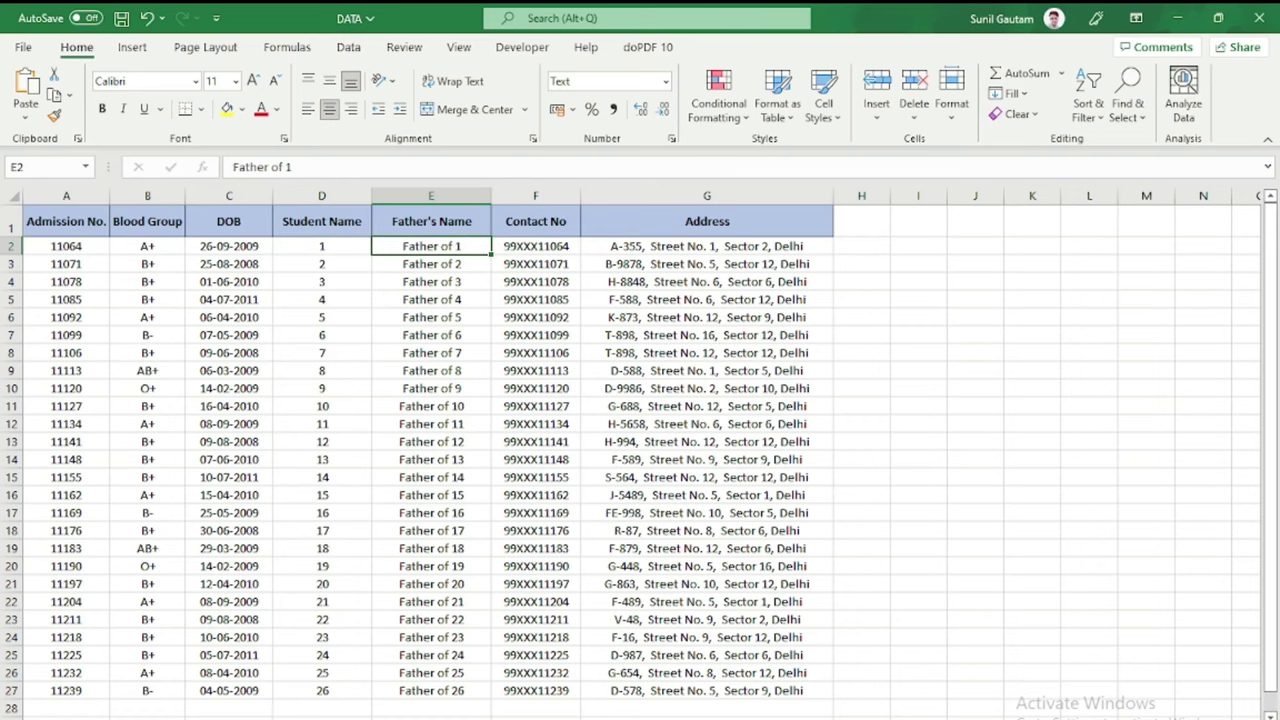
key(alt+Tab)
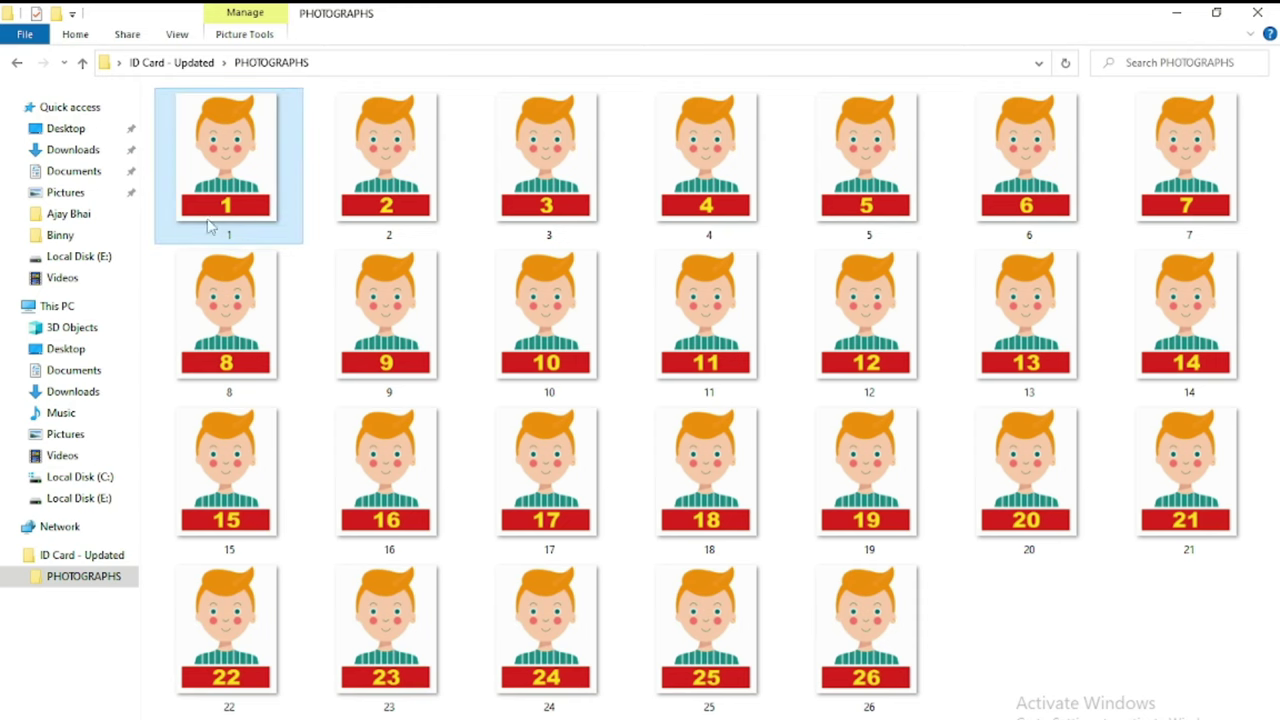
click(82, 62)
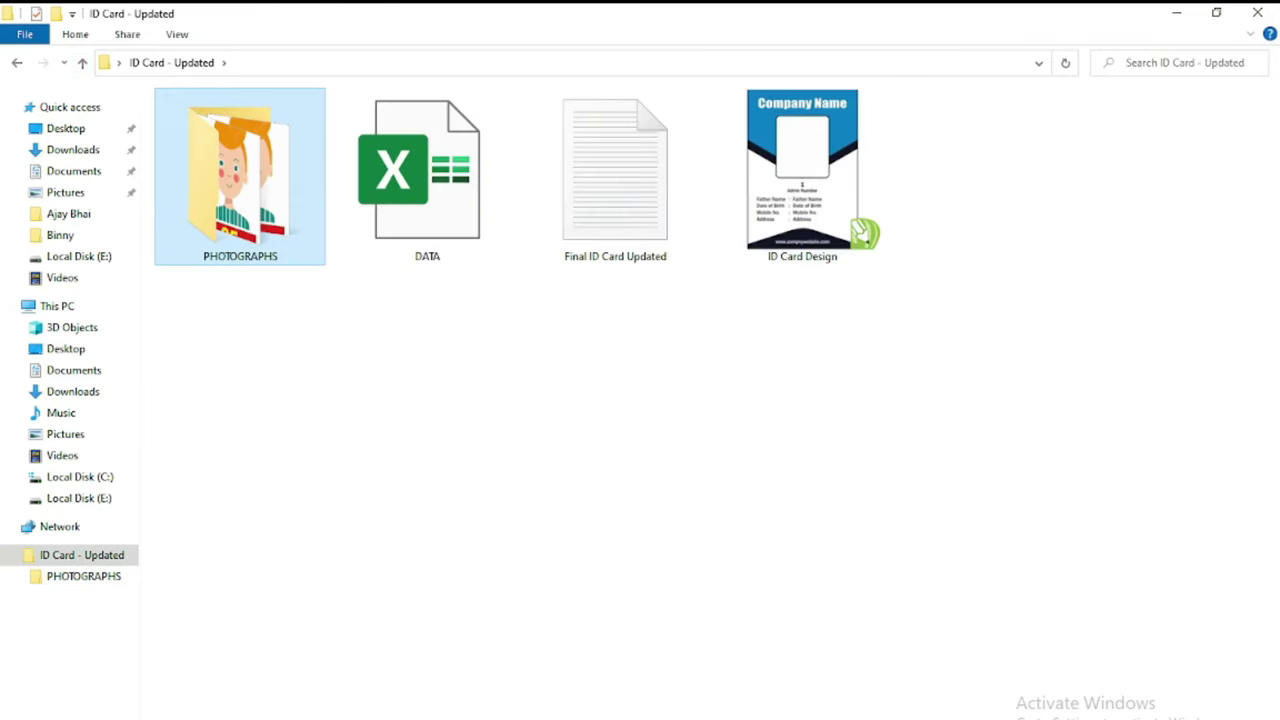
key(alt+Tab)
click(572, 513)
Step: Check the address in G11, then start a Save As copy of the workbook
click(640, 404)
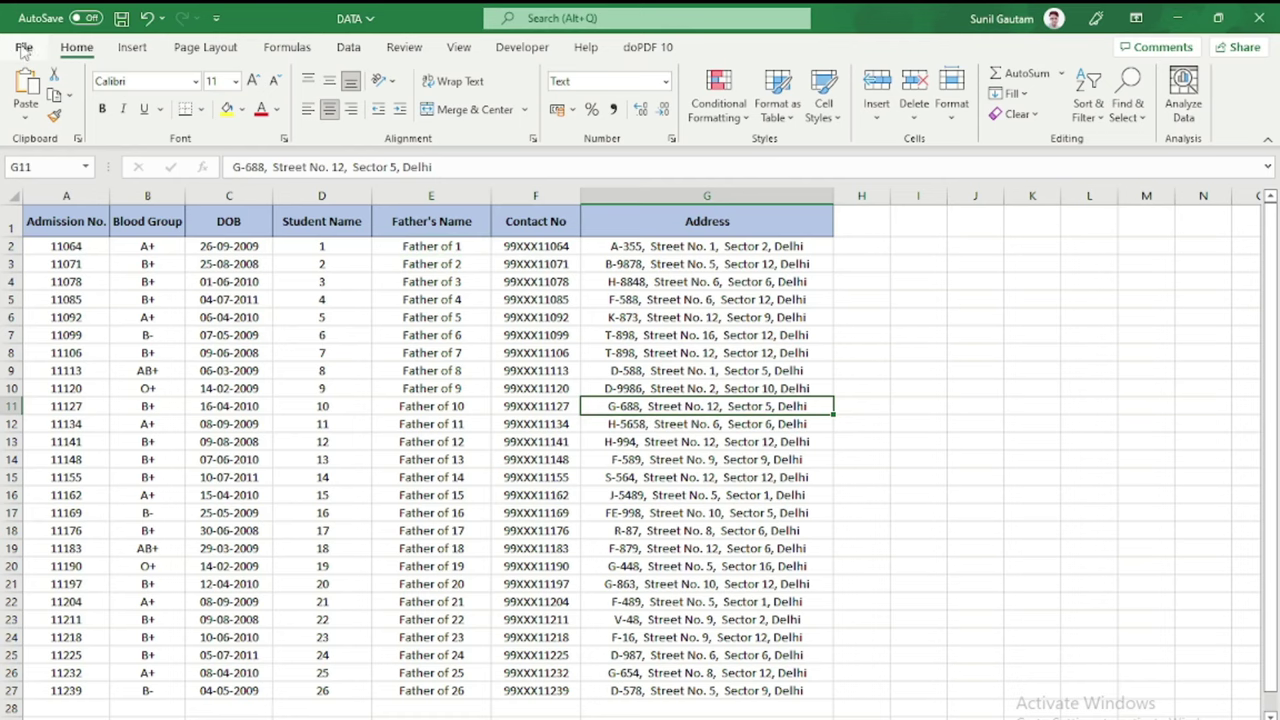
click(23, 48)
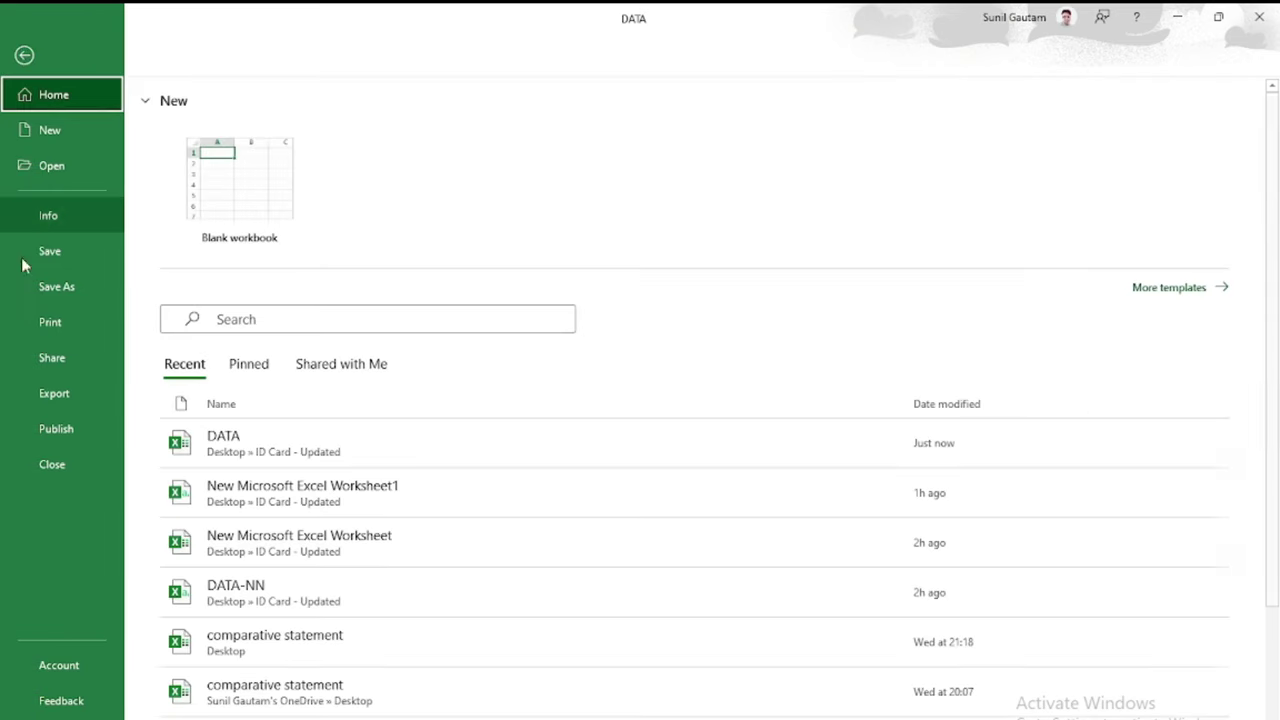
click(43, 289)
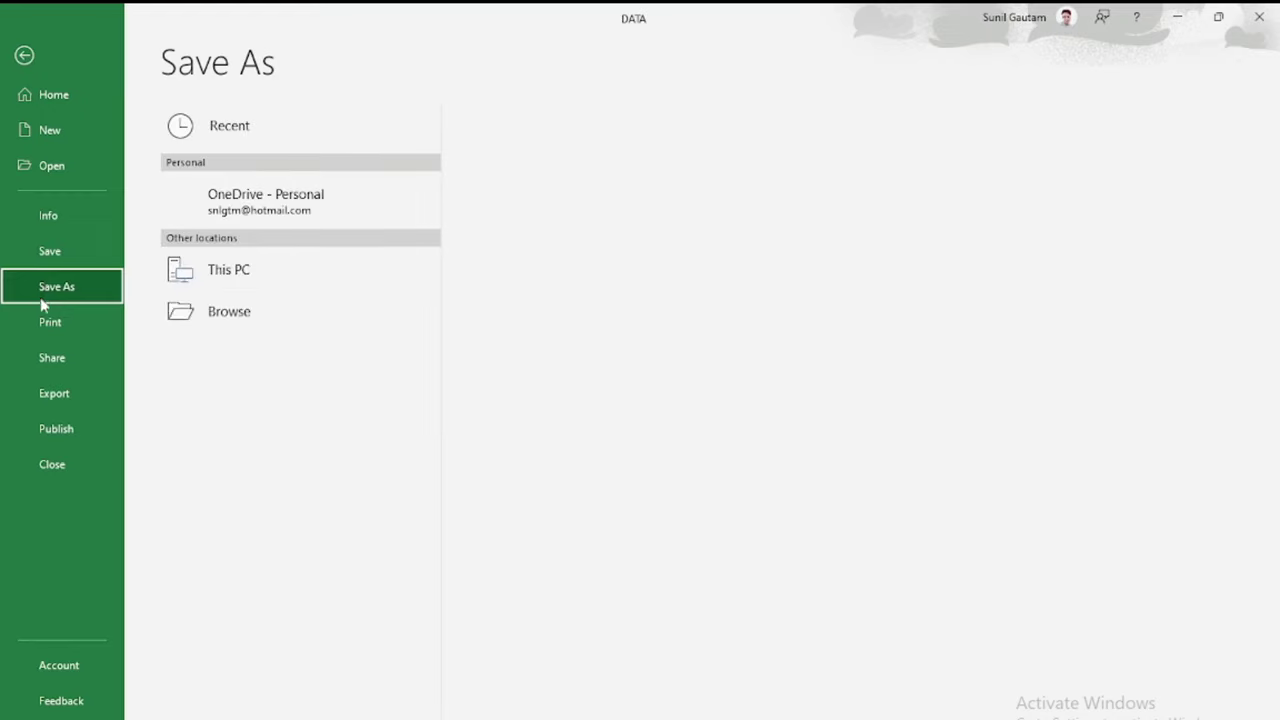
click(266, 320)
click(265, 353)
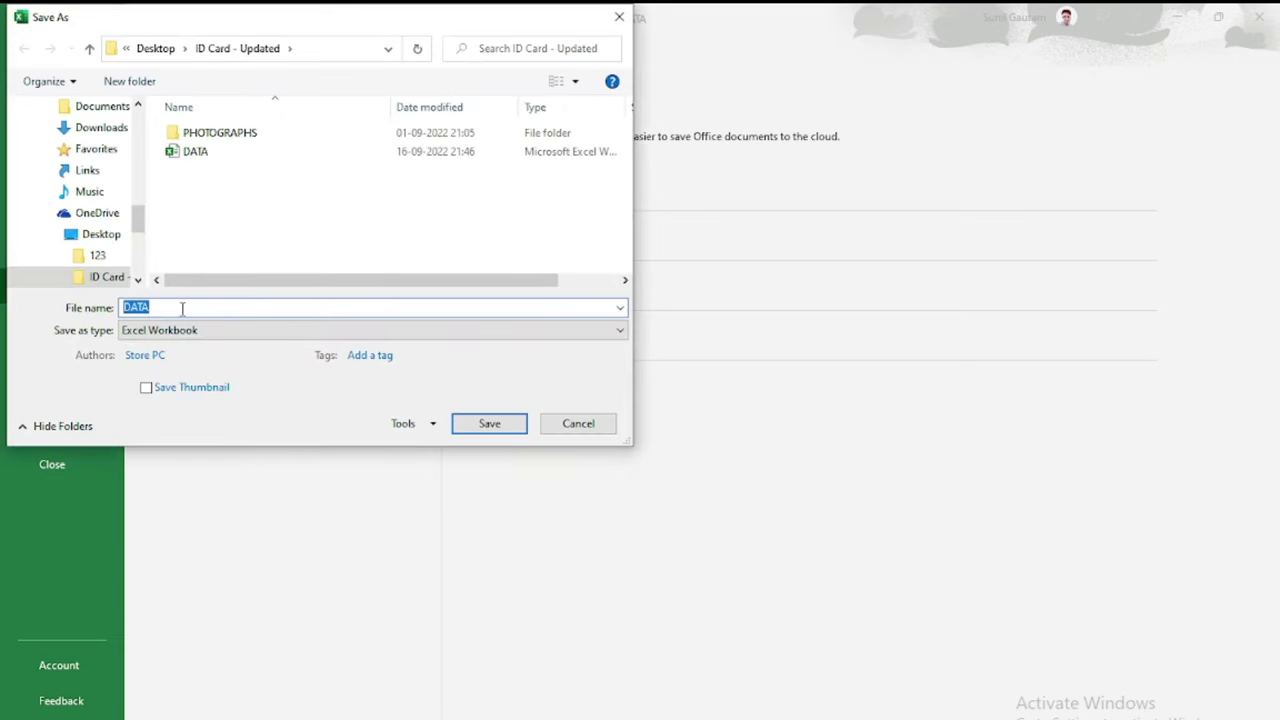
Step: Name the copy DATA1, choose CSV UTF-8 (Comma delimited), and save it
click(182, 308)
click(204, 338)
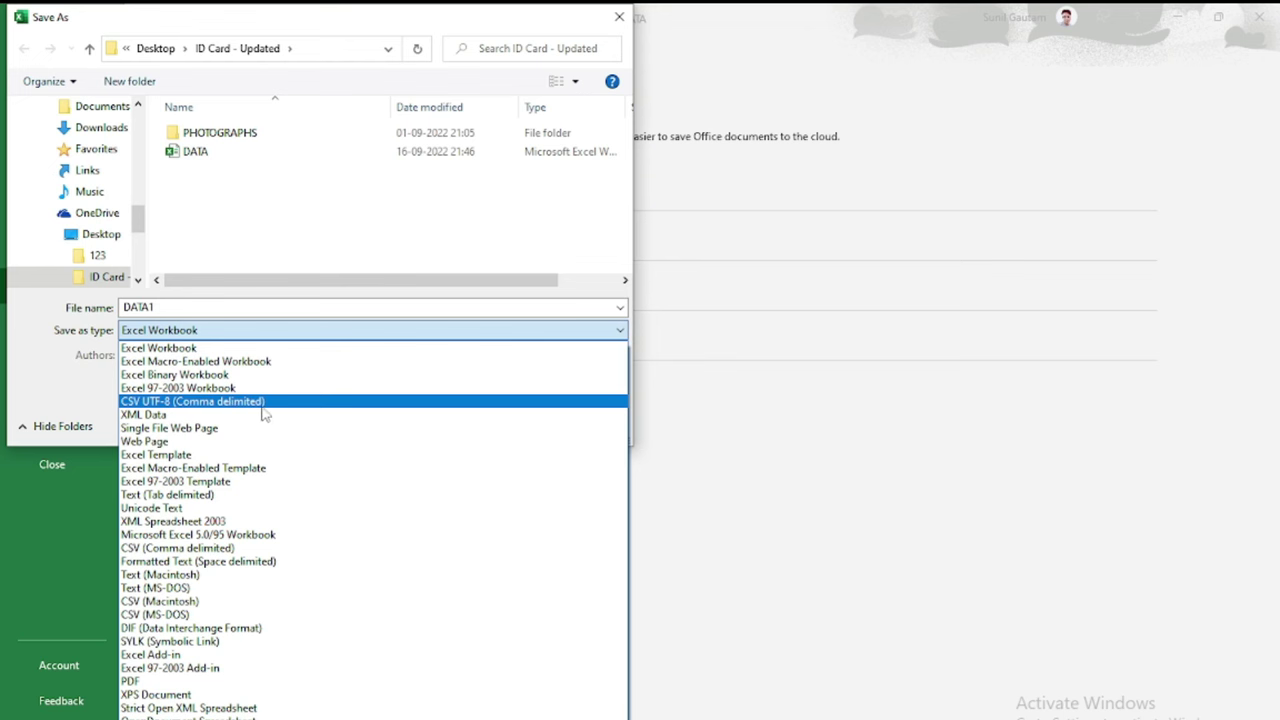
click(275, 401)
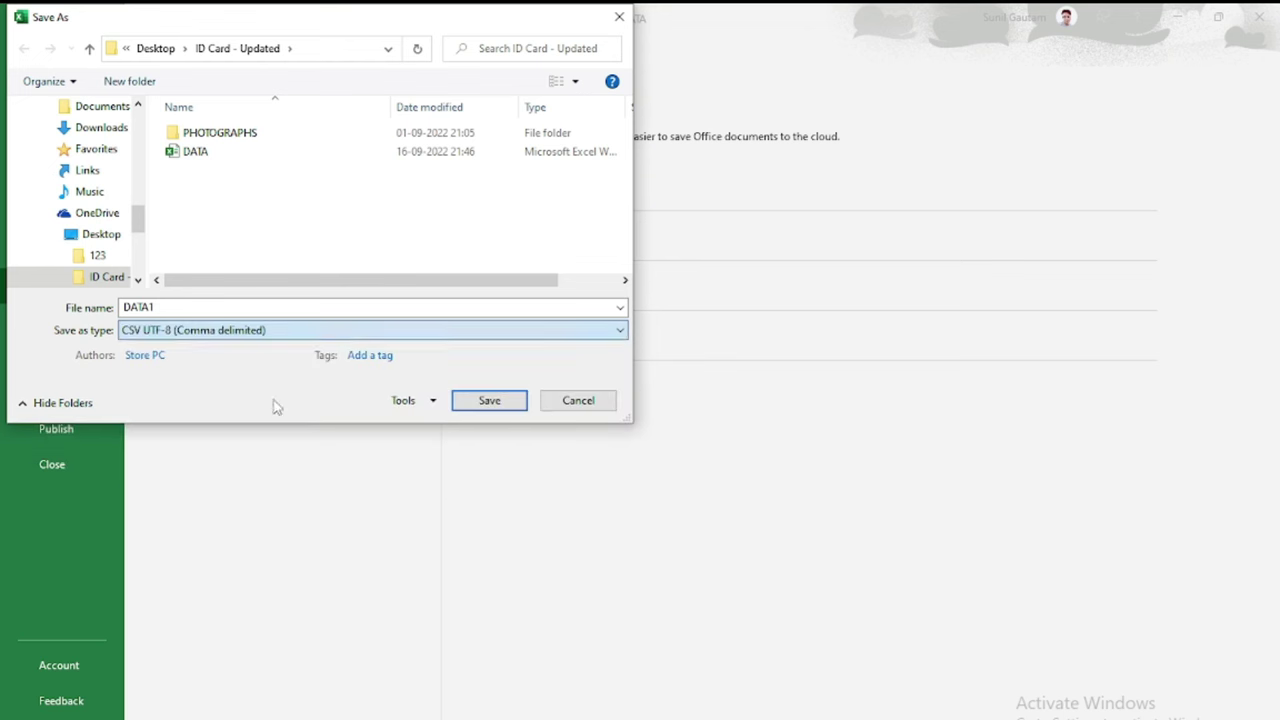
click(491, 404)
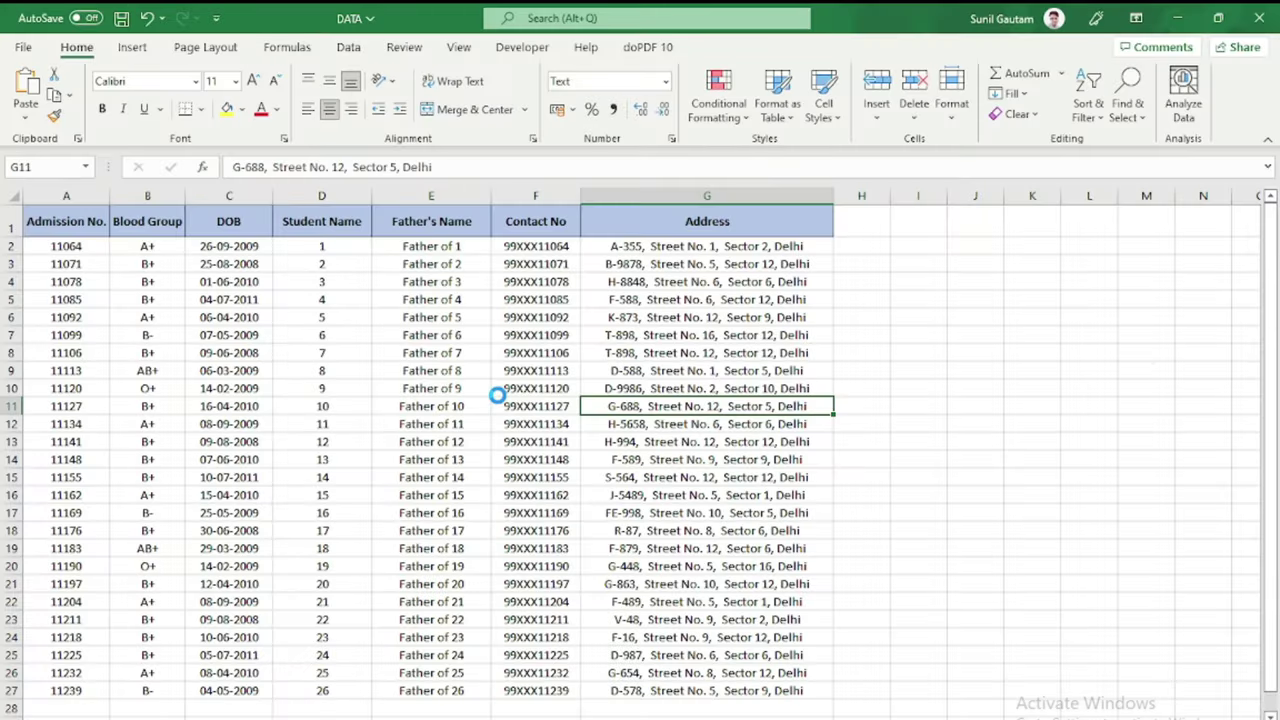
click(447, 338)
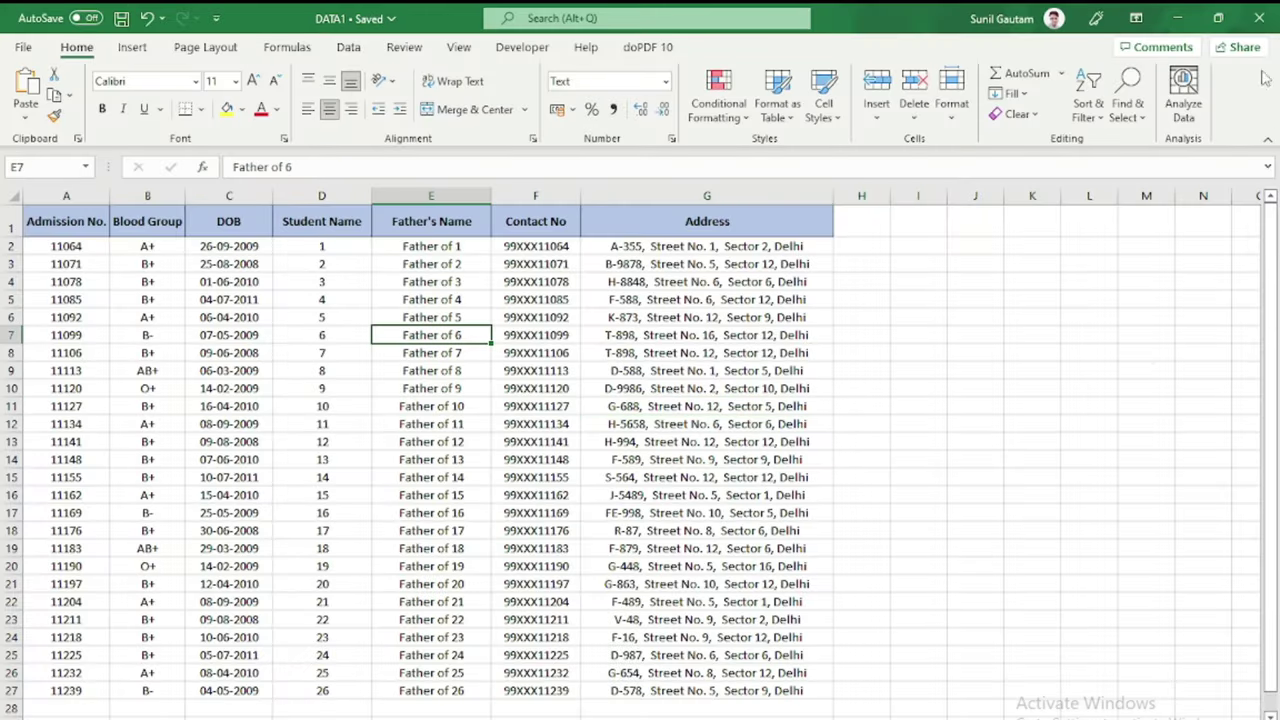
click(1028, 350)
click(960, 316)
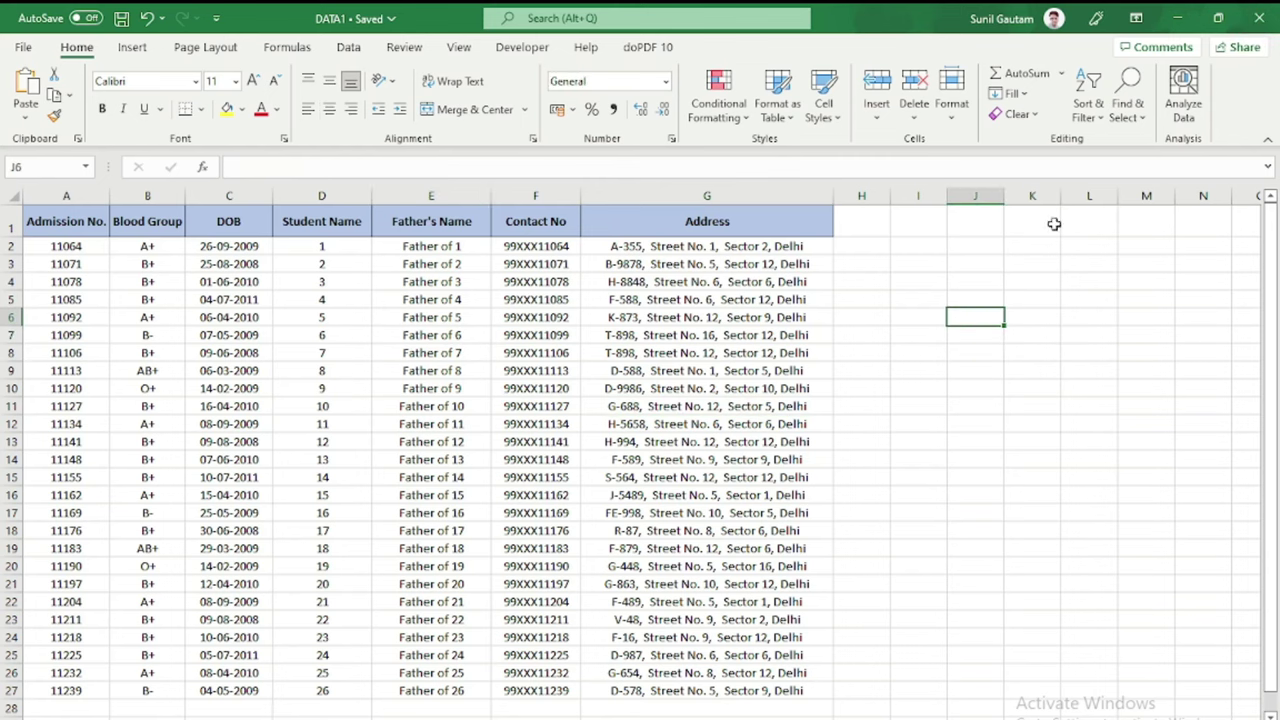
Step: Close Excel, confirm DATA1 sits beside DATA, and open the ID Card Design drawing
click(1259, 18)
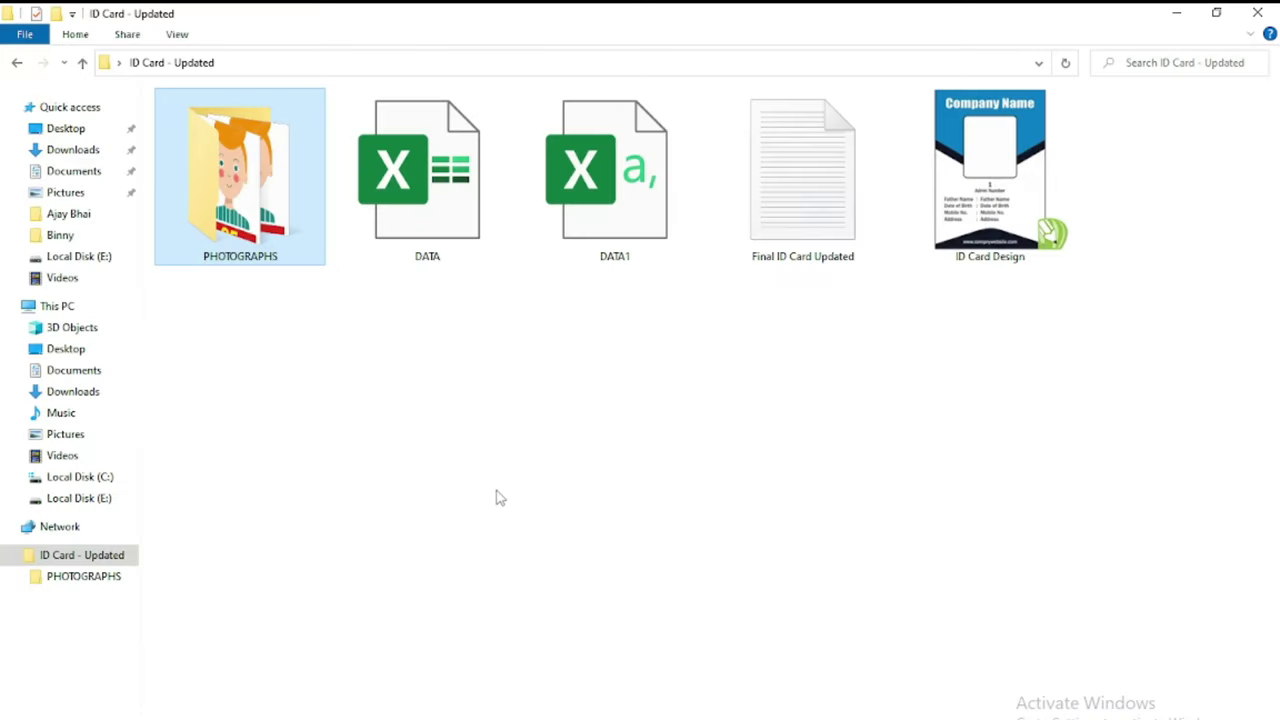
click(615, 205)
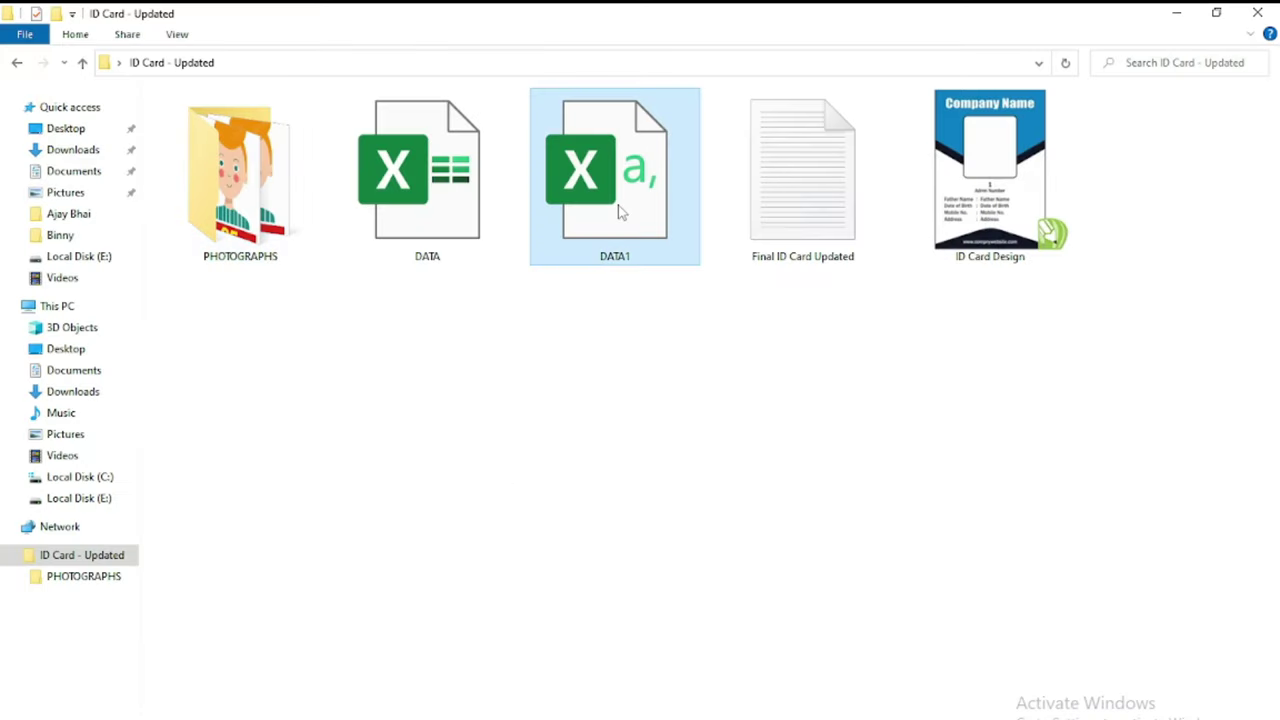
click(576, 343)
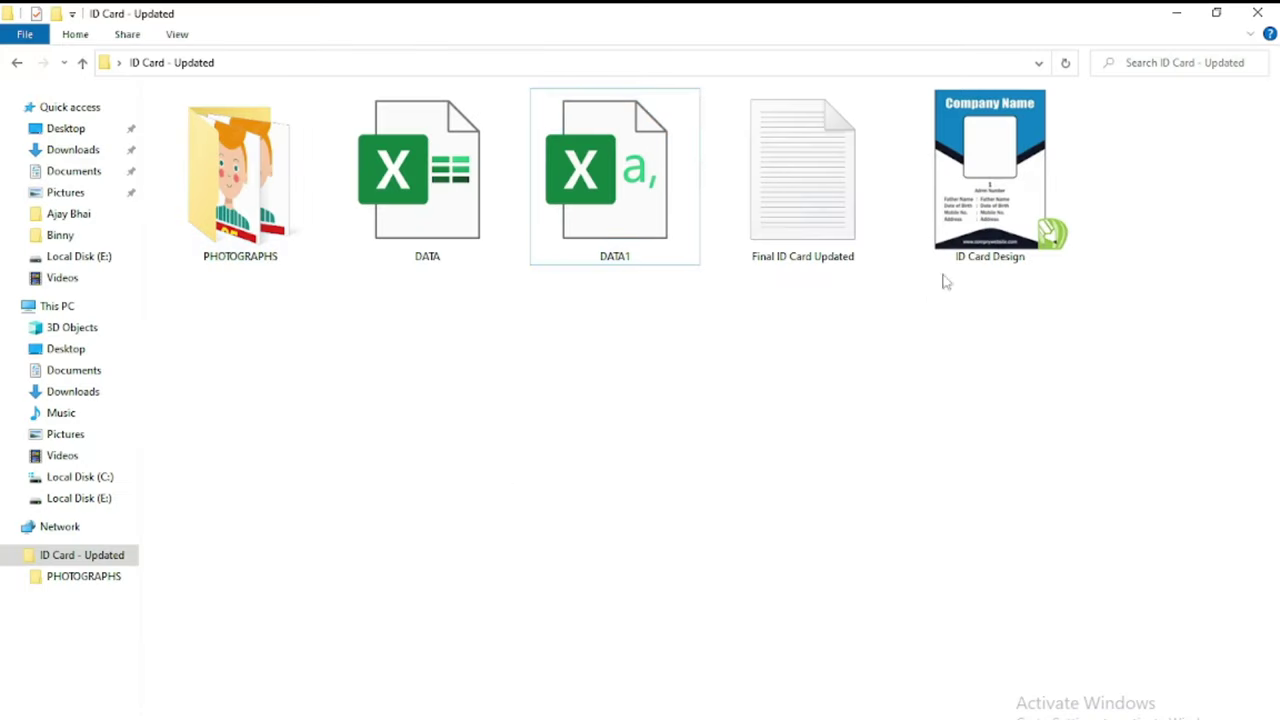
double_click(993, 170)
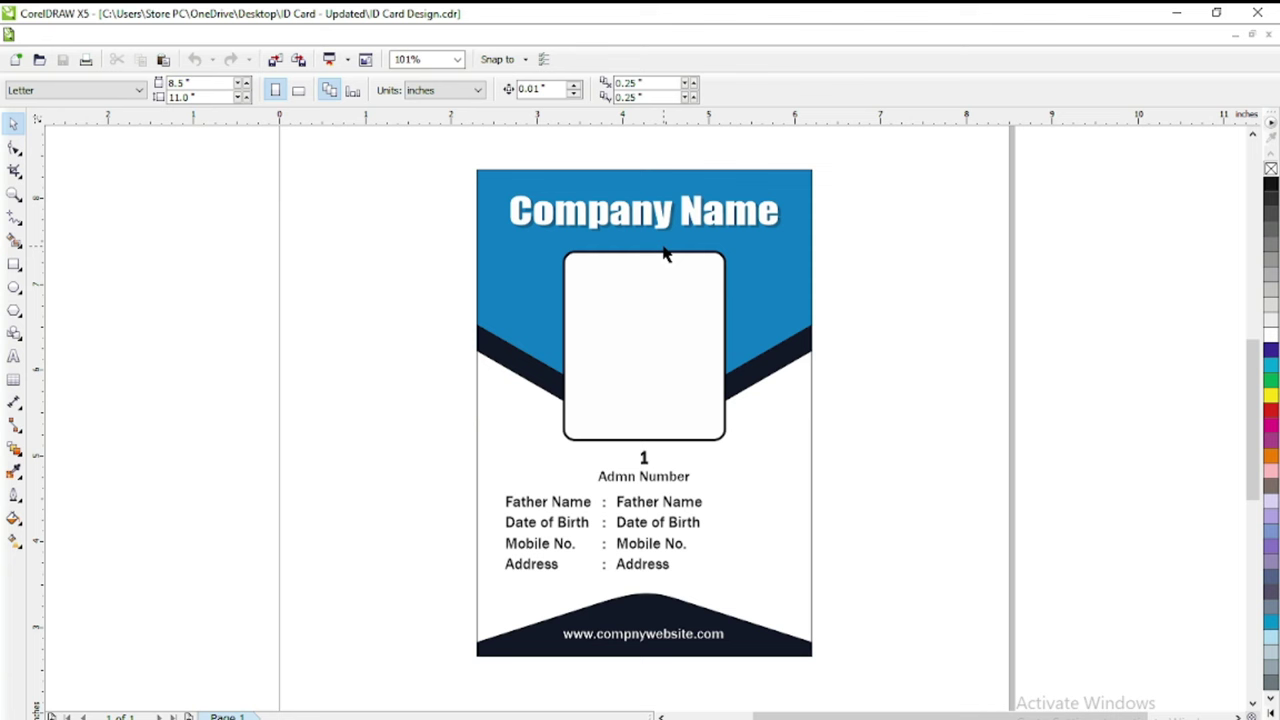
click(666, 251)
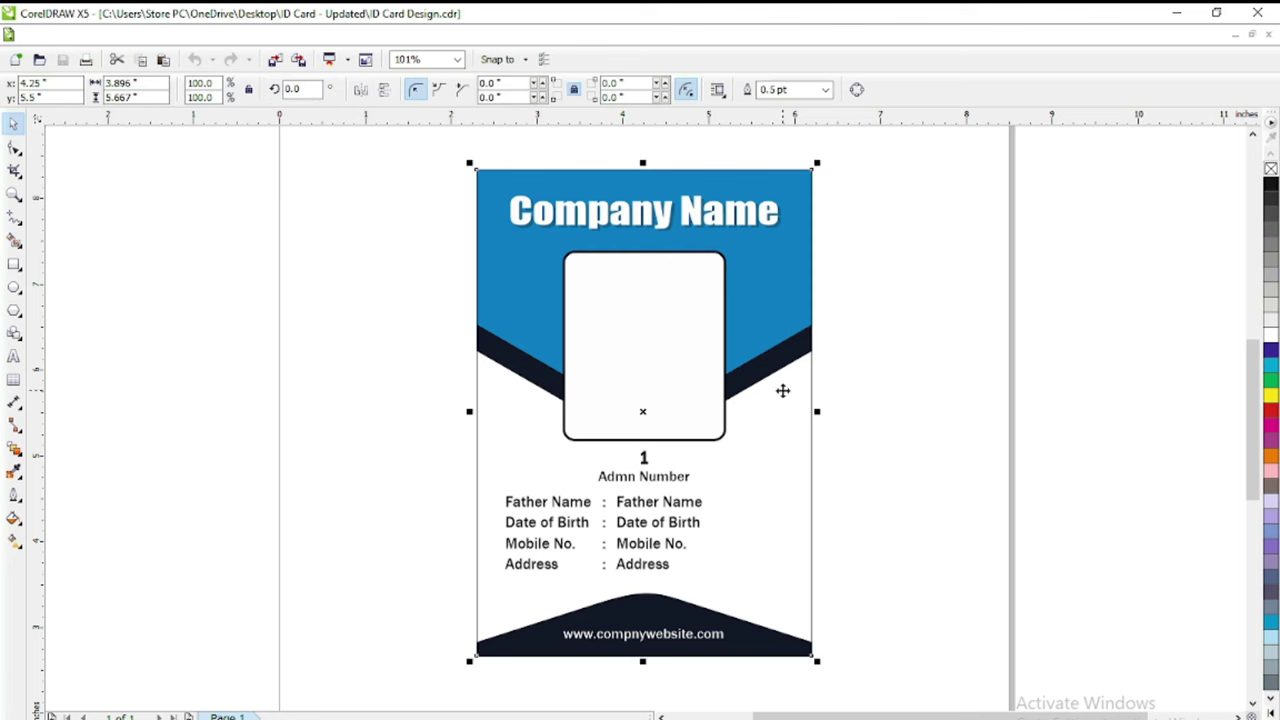
click(896, 360)
click(706, 311)
click(954, 280)
click(680, 508)
key(Escape)
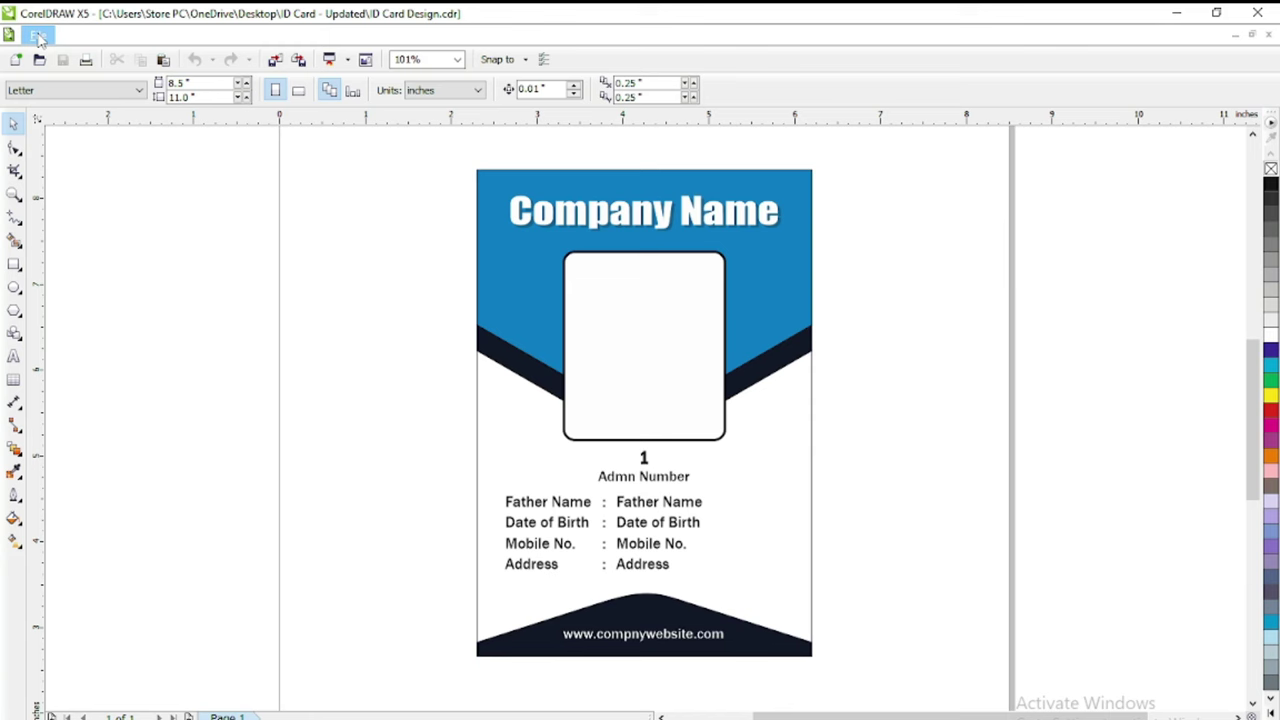
Step: Start Create/Load Merge Fields and choose to import text from a file
click(38, 36)
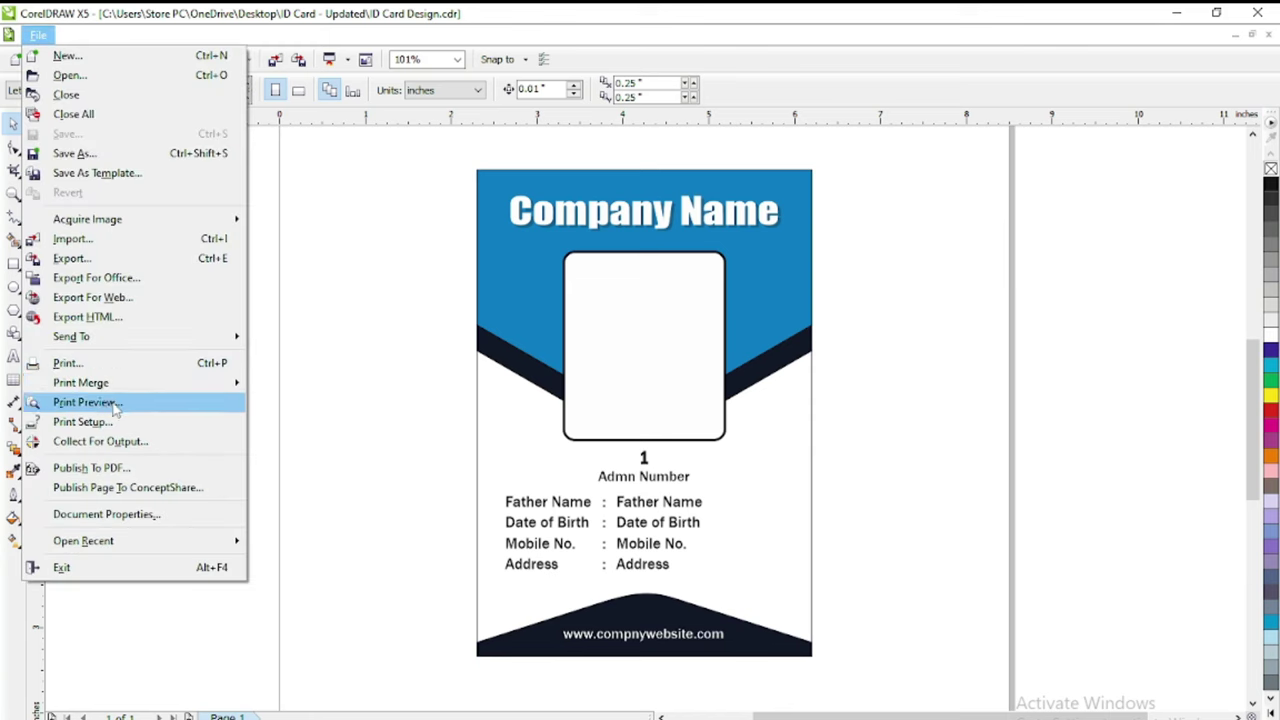
mouse_move(123, 382)
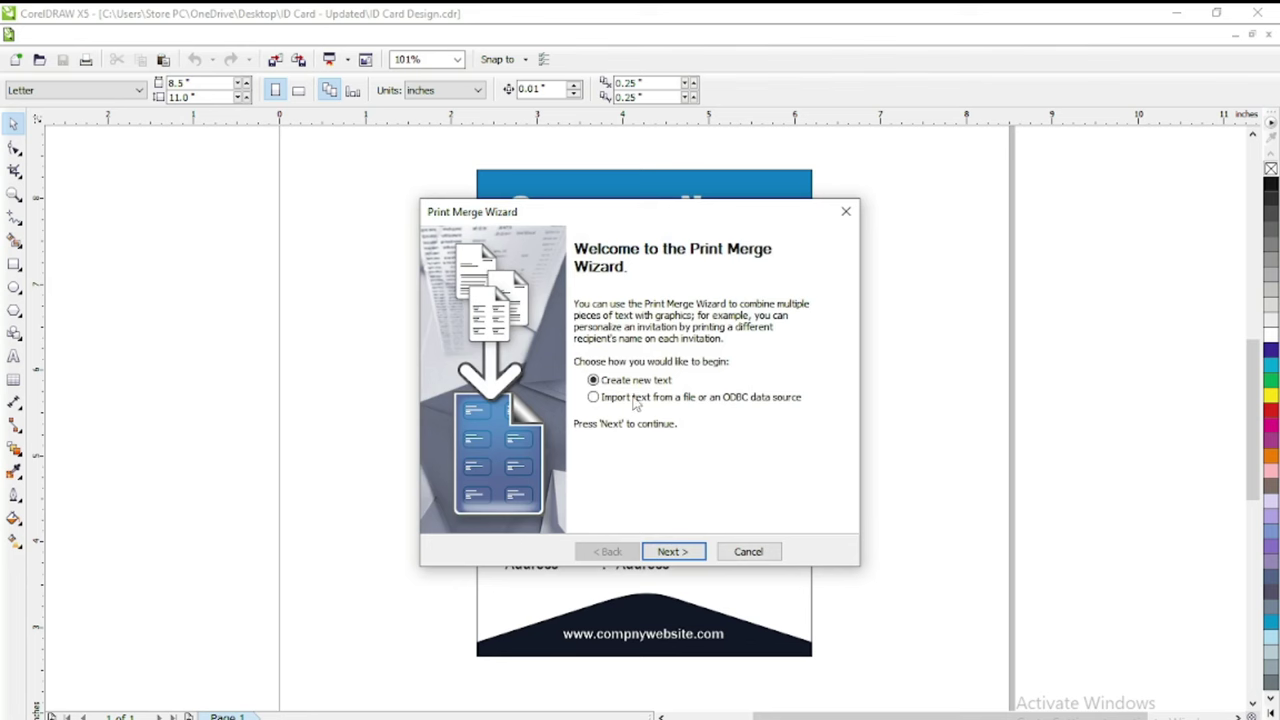
click(634, 398)
click(678, 553)
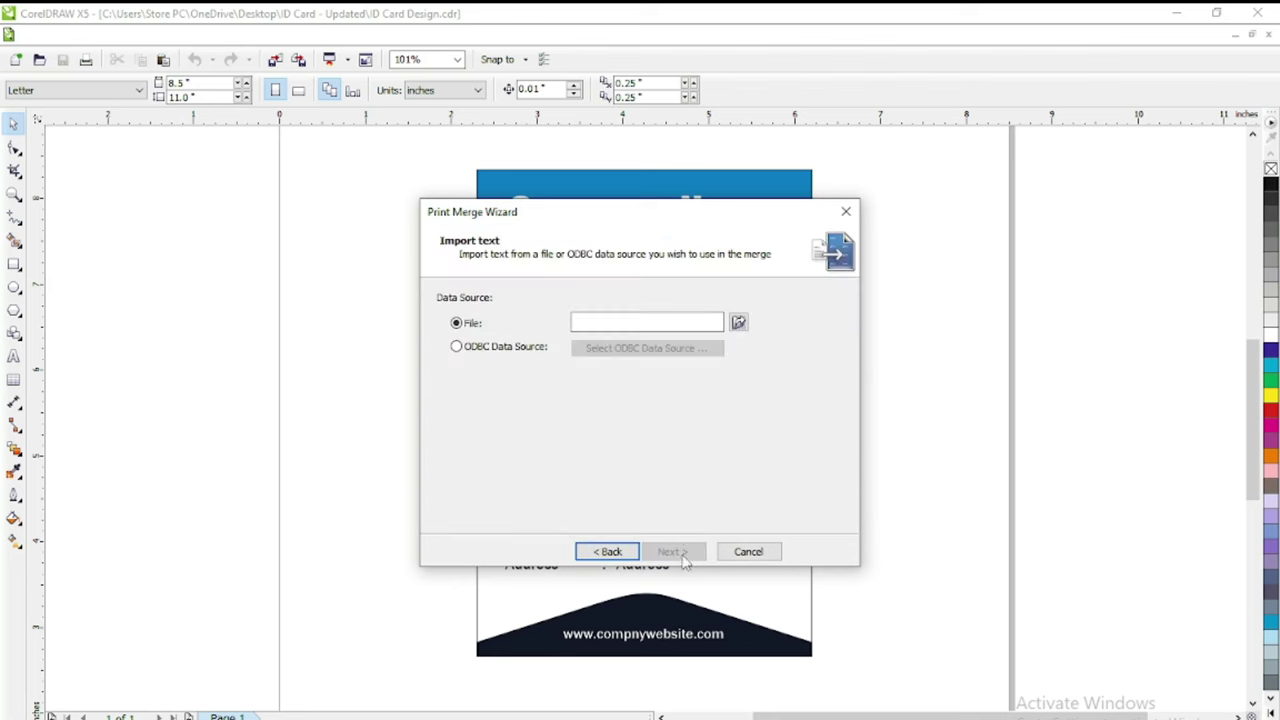
Step: Load DATA1.csv as the data source, filtering for comma-separated files
click(738, 323)
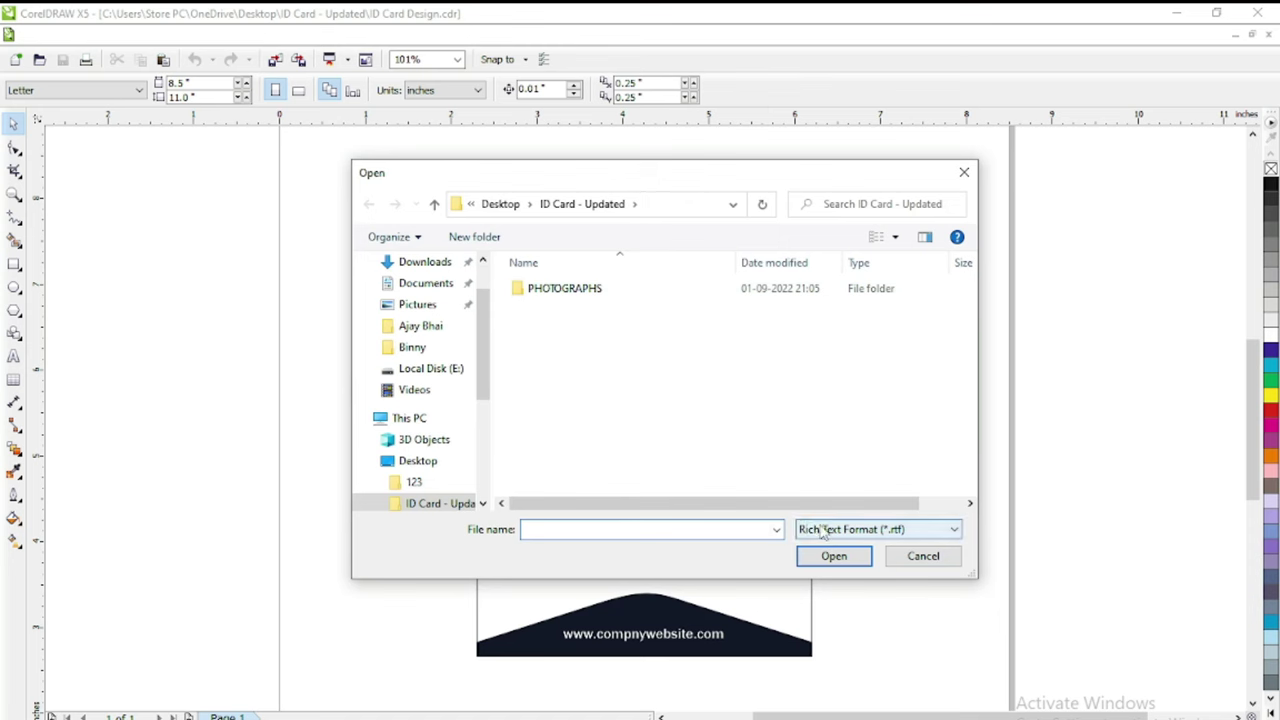
click(869, 530)
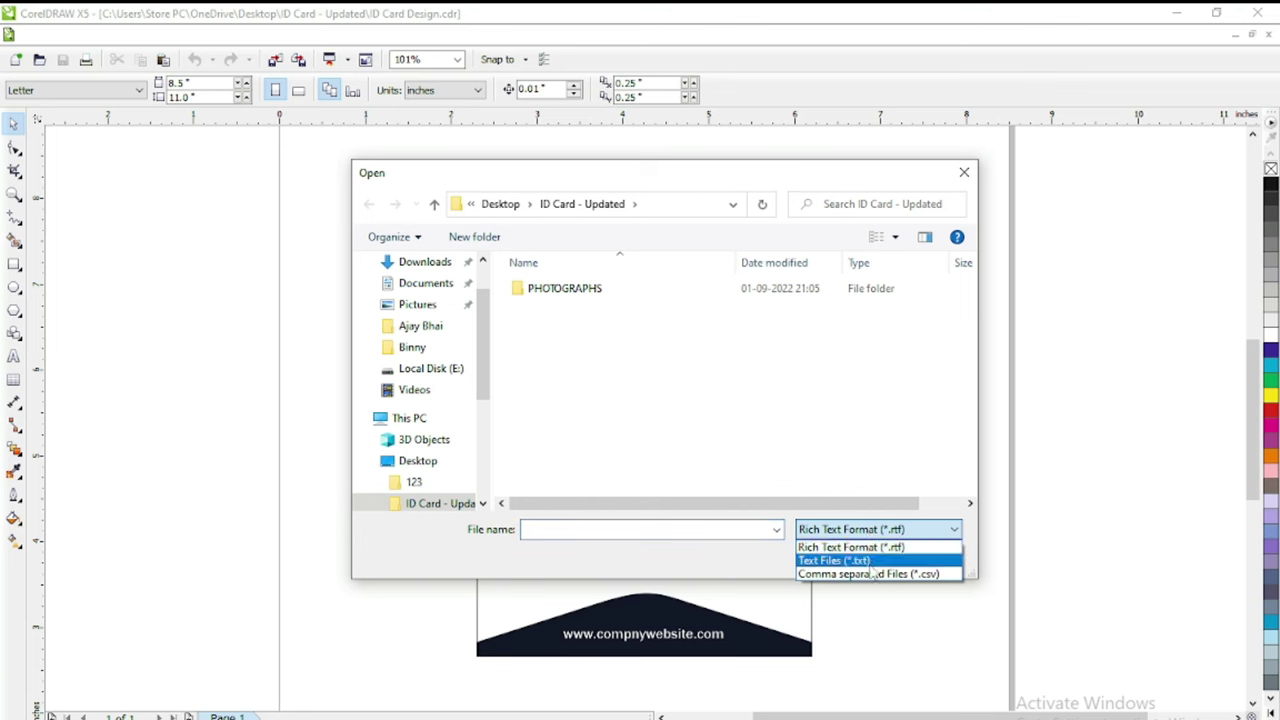
click(880, 574)
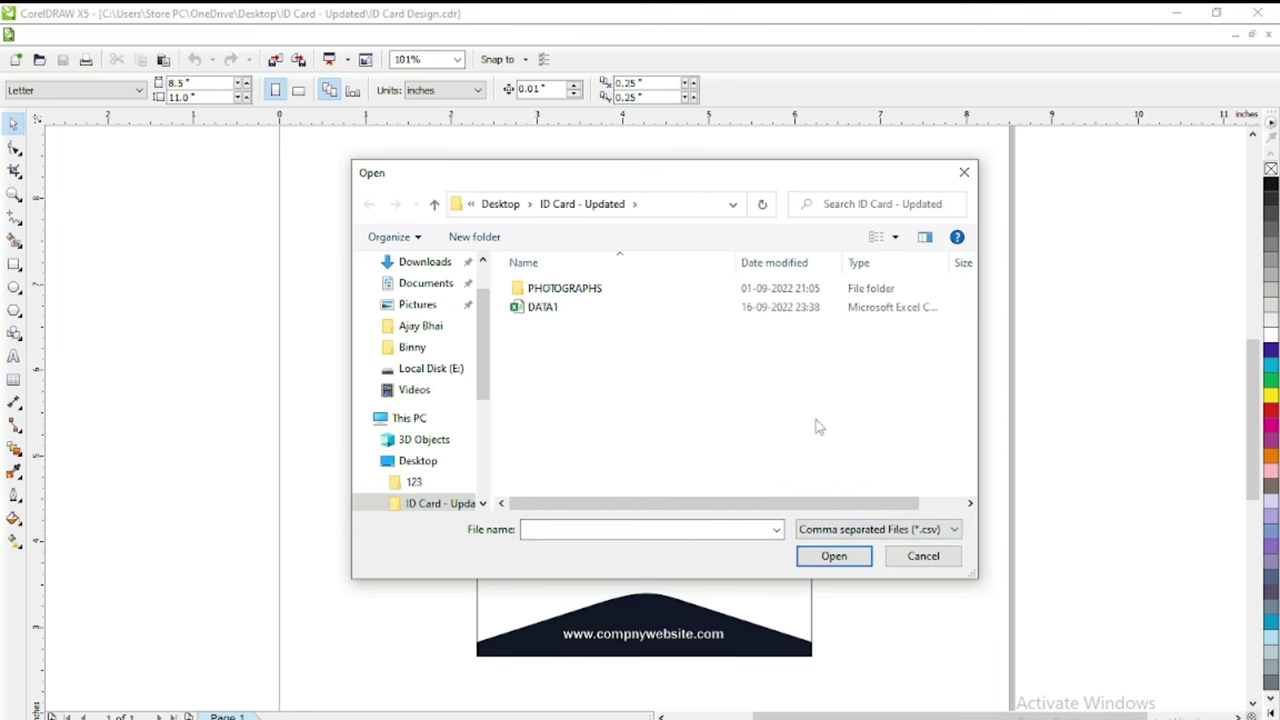
click(549, 314)
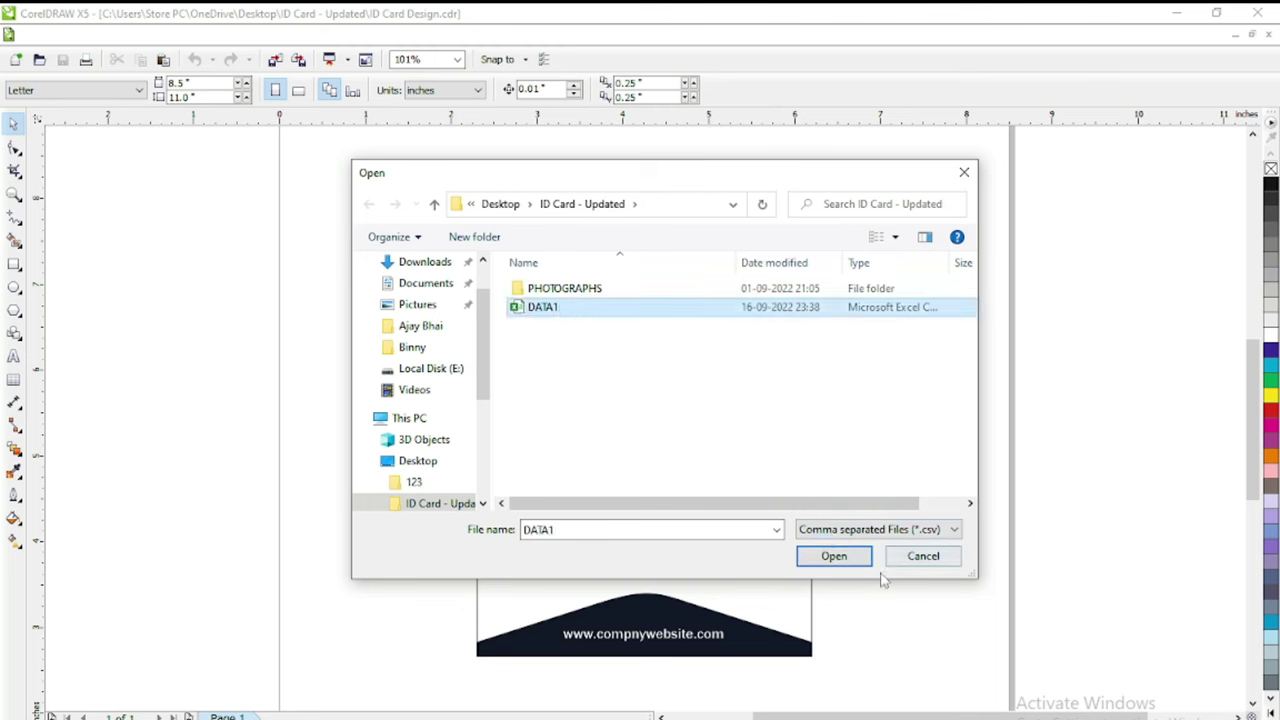
click(841, 560)
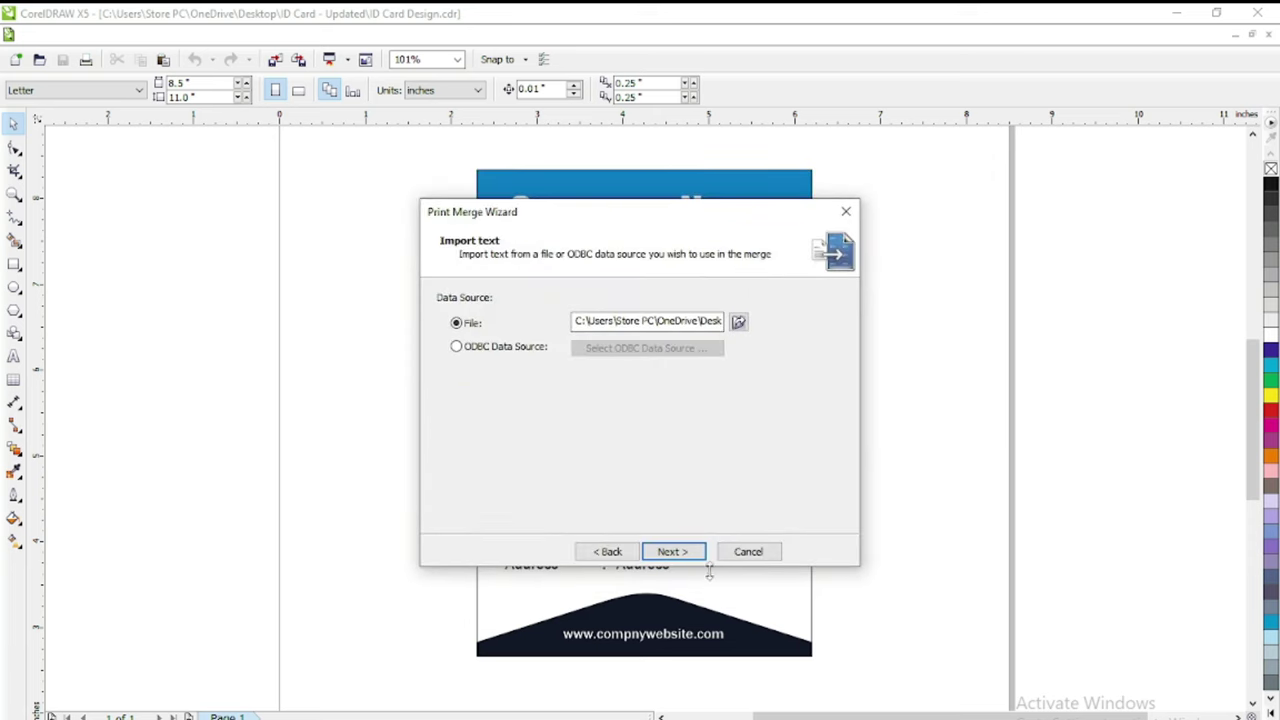
click(694, 558)
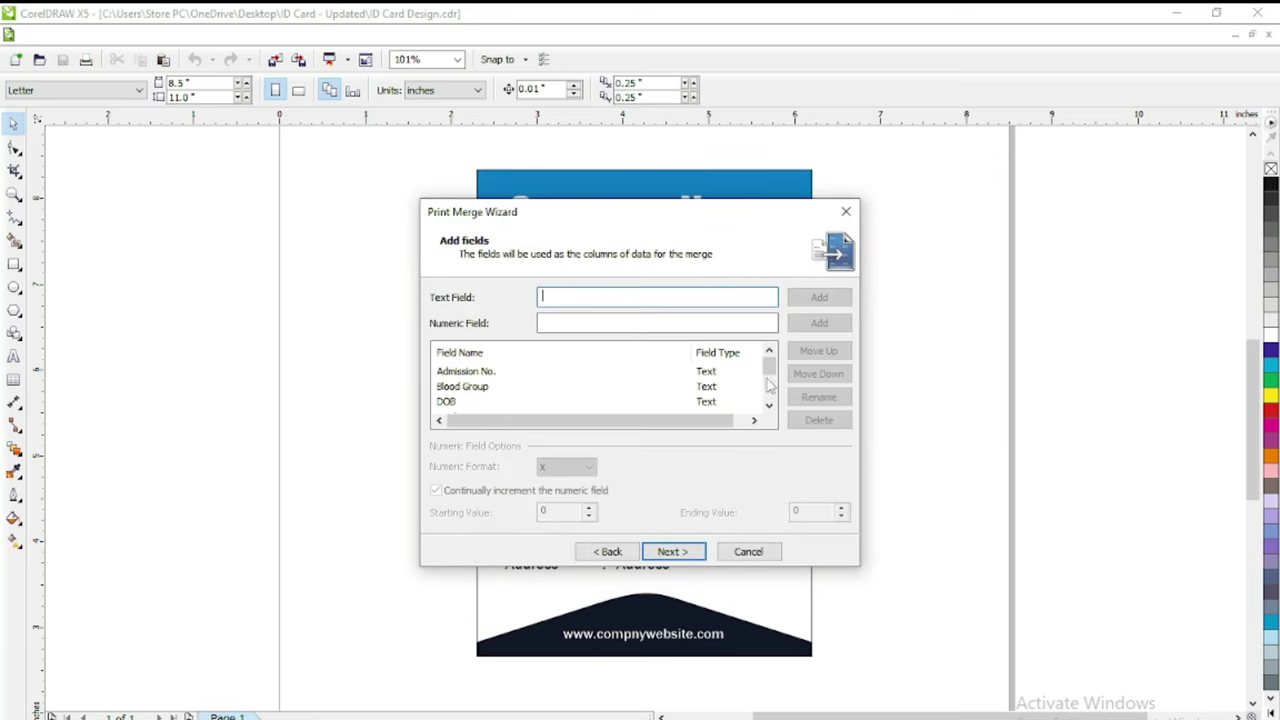
Step: Review the Admission No., Blood Group and DOB fields and finish the wizard
click(600, 371)
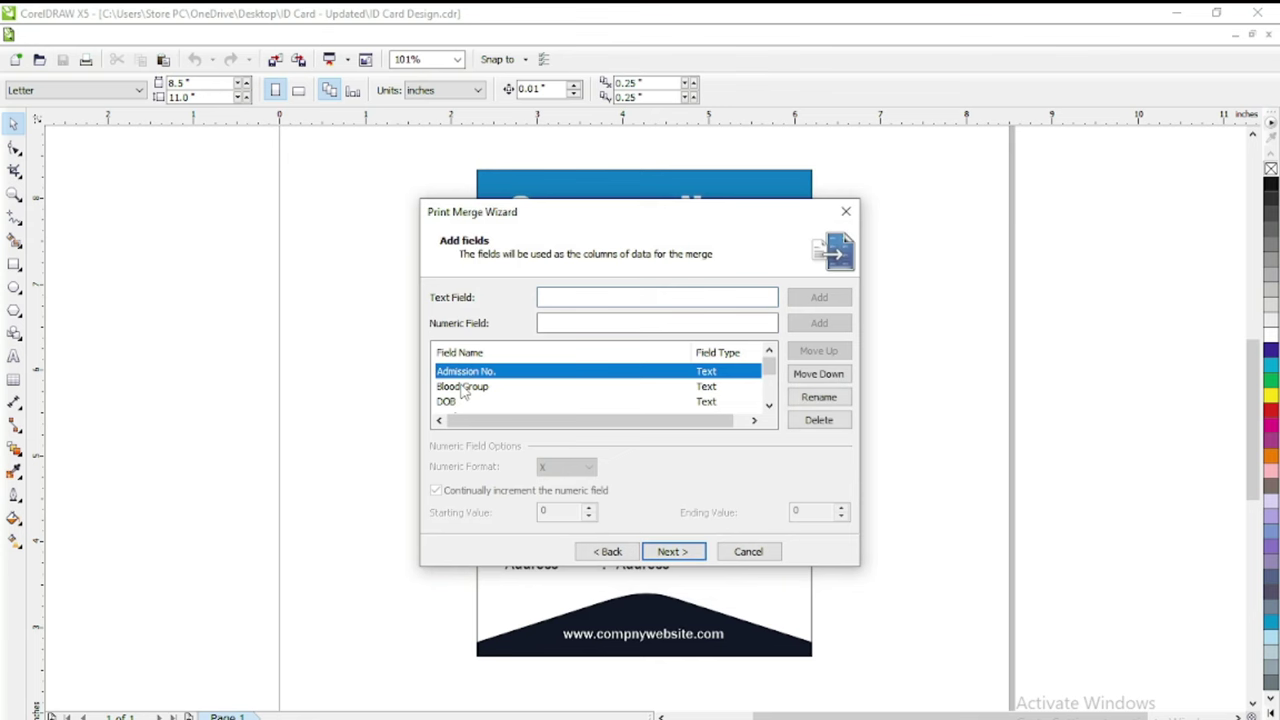
click(620, 386)
click(645, 402)
click(769, 405)
click(769, 405)
click(769, 405)
click(769, 405)
drag(769, 390, 767, 363)
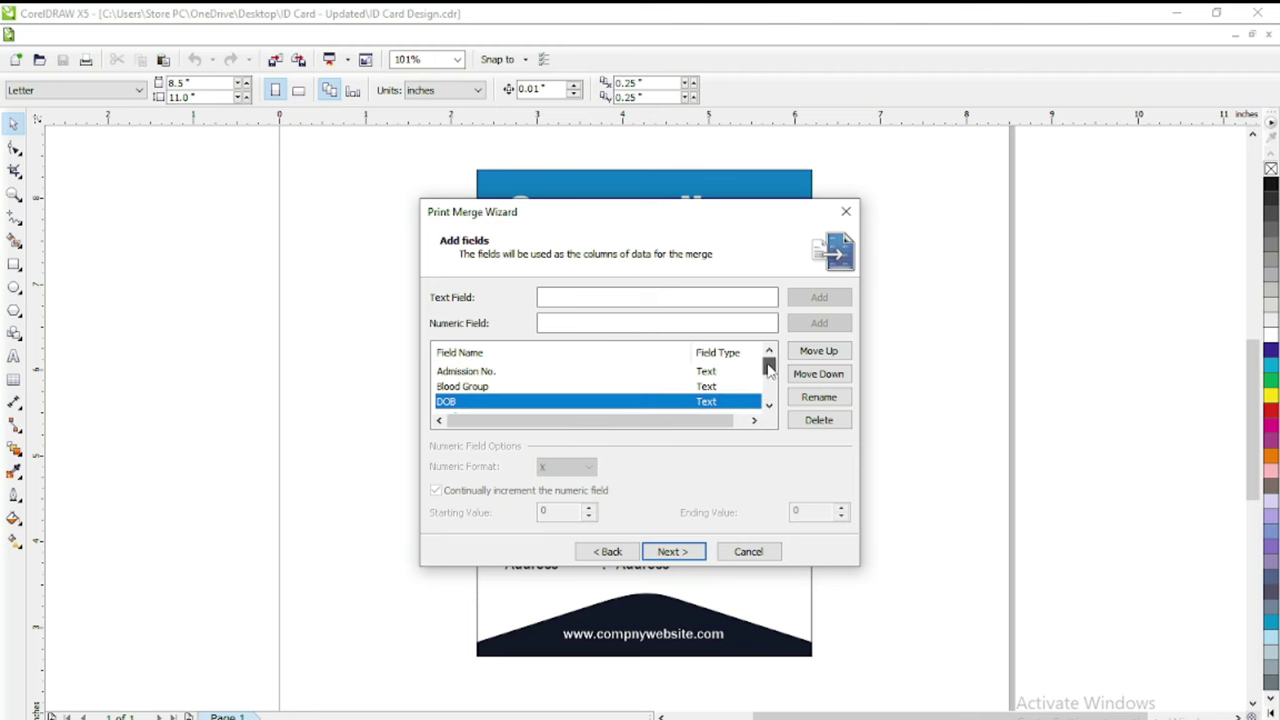
click(682, 555)
click(682, 555)
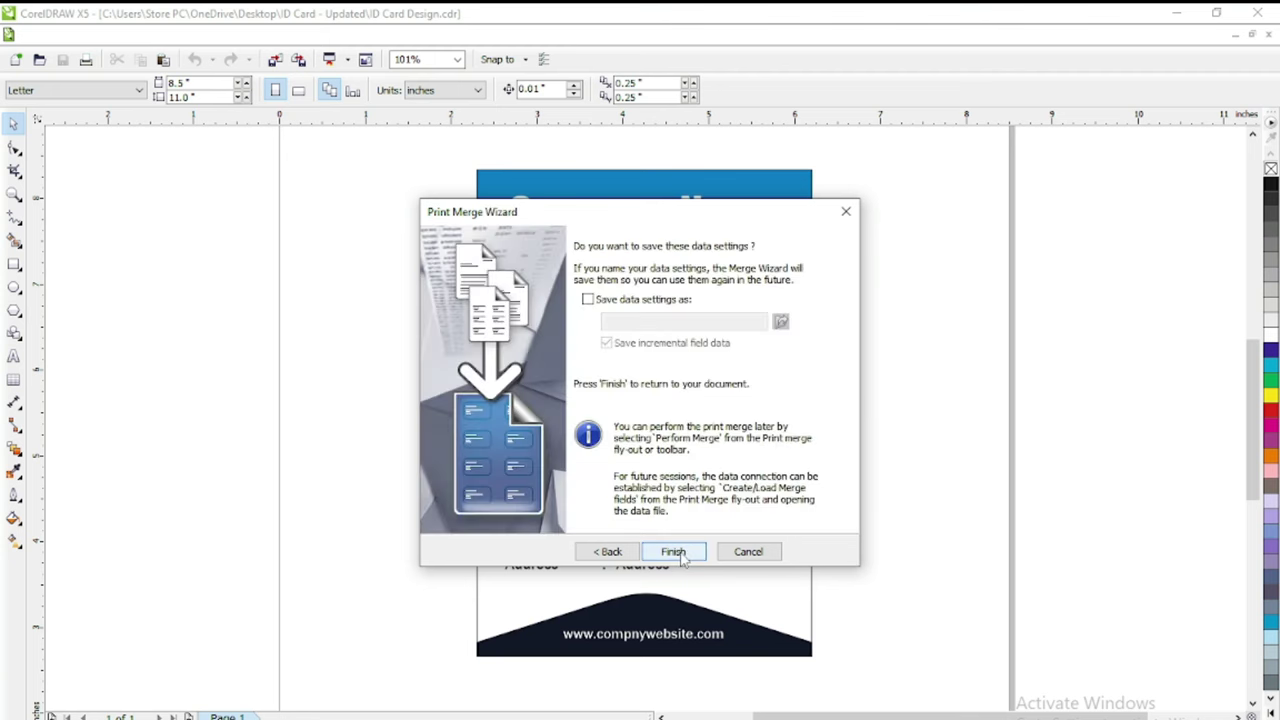
click(688, 556)
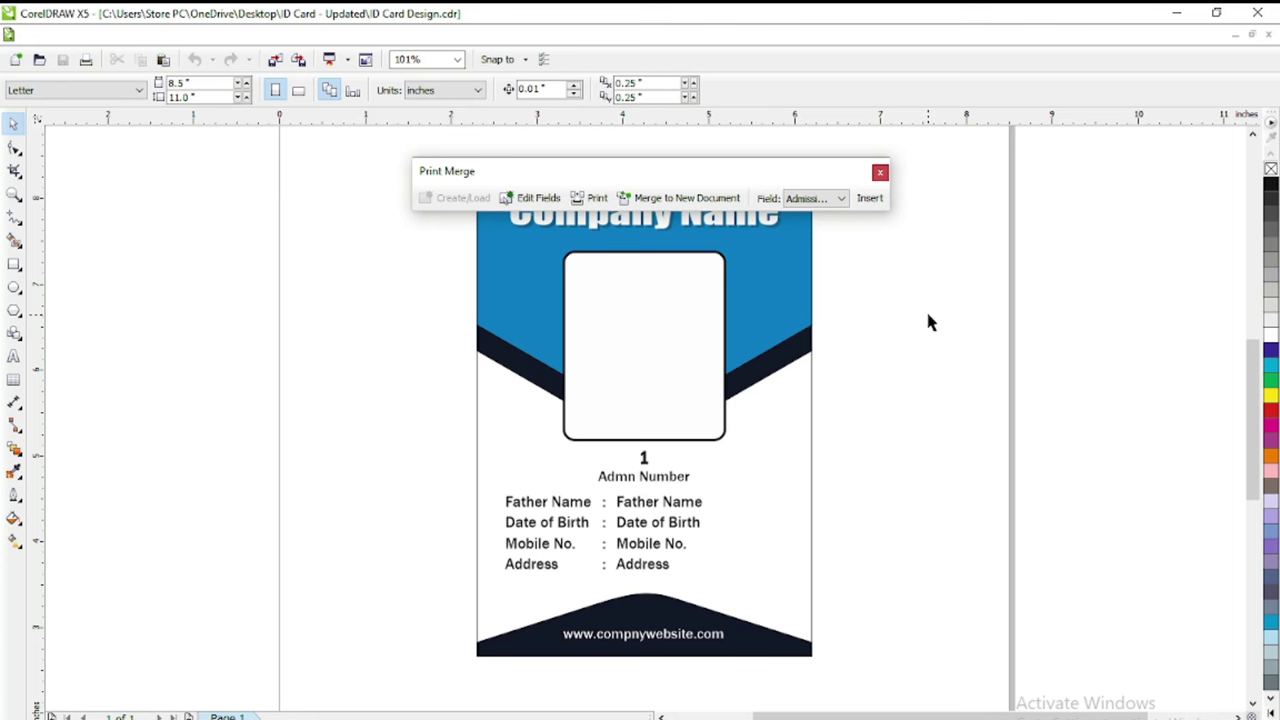
Step: Replace the '1' text under the photo frame with the Student Name field
double_click(643, 462)
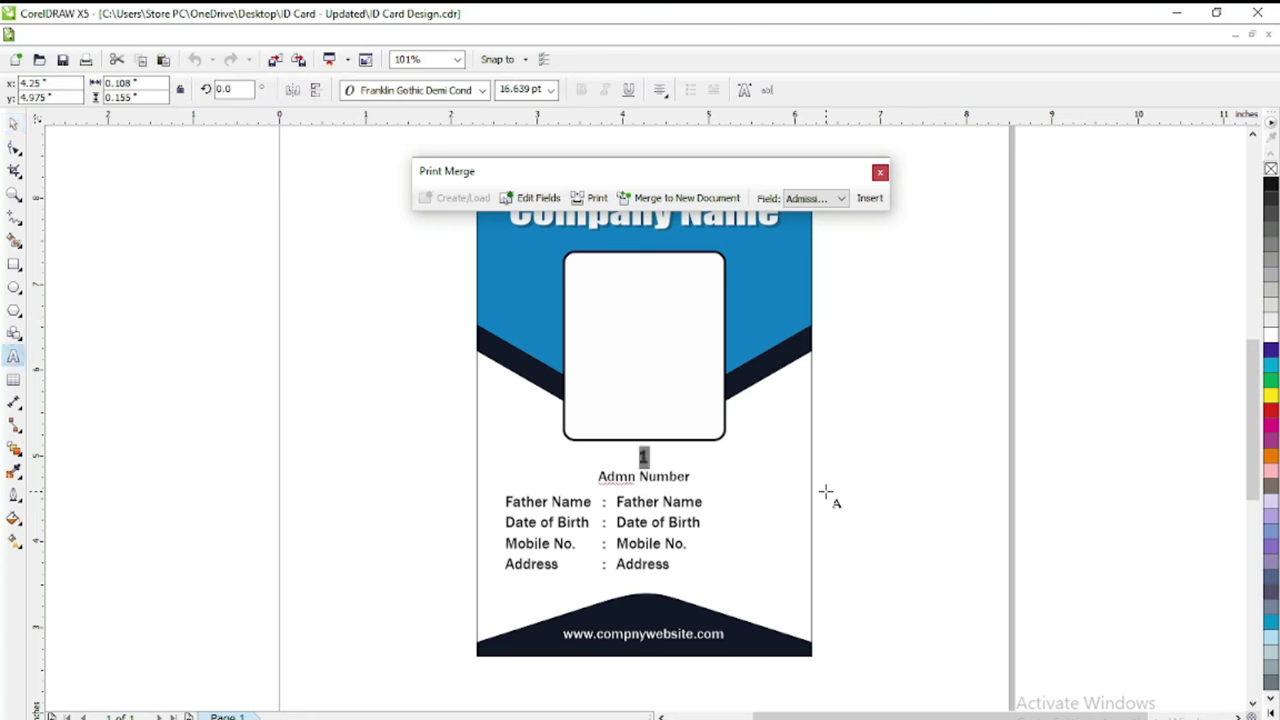
click(841, 198)
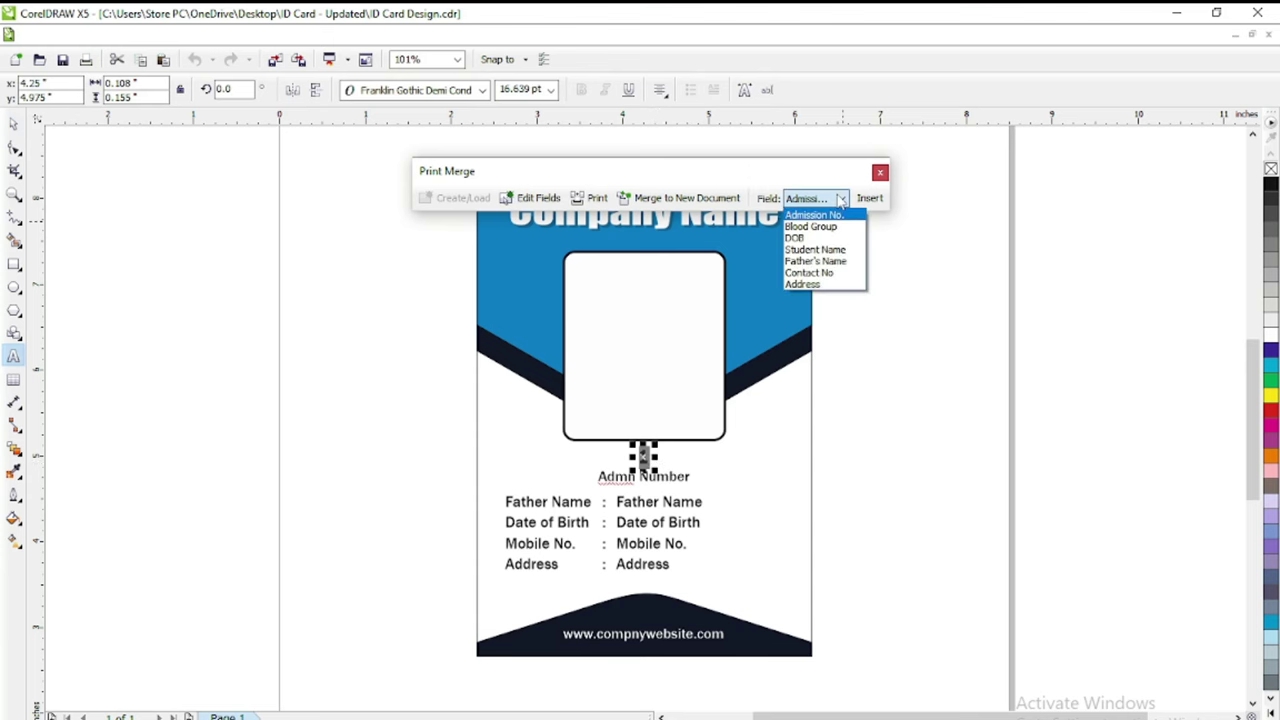
click(815, 249)
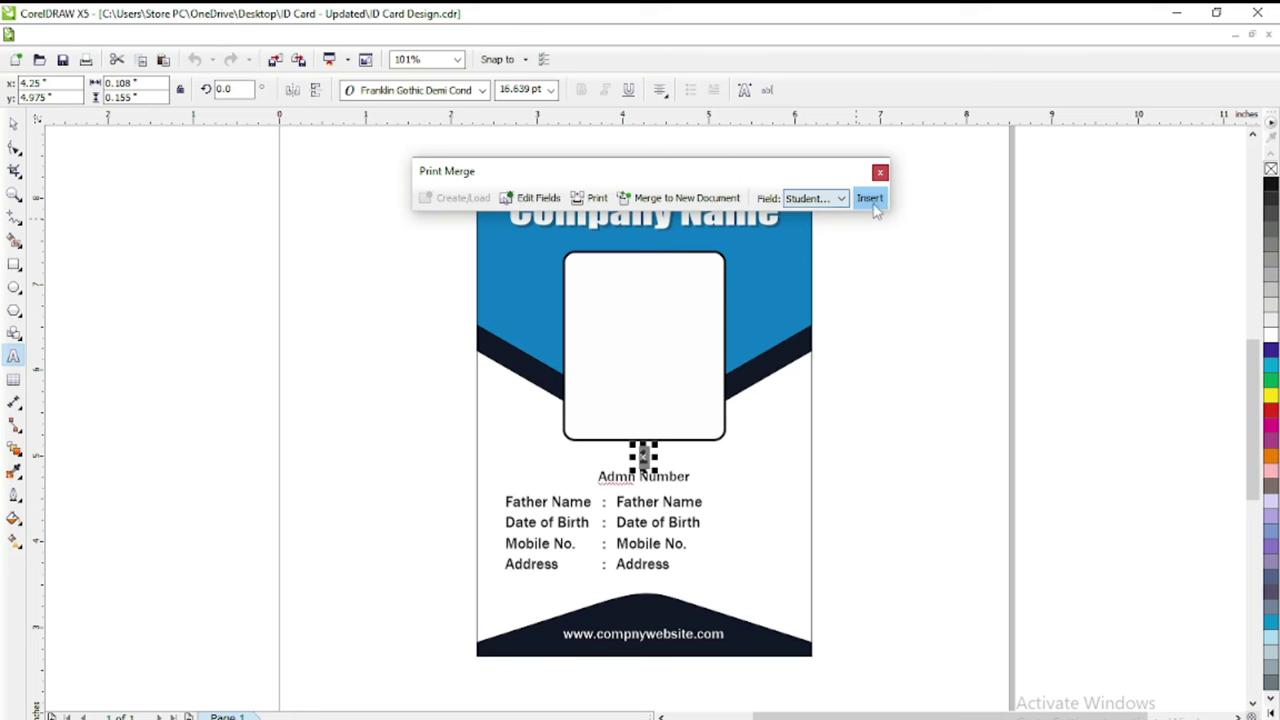
click(870, 198)
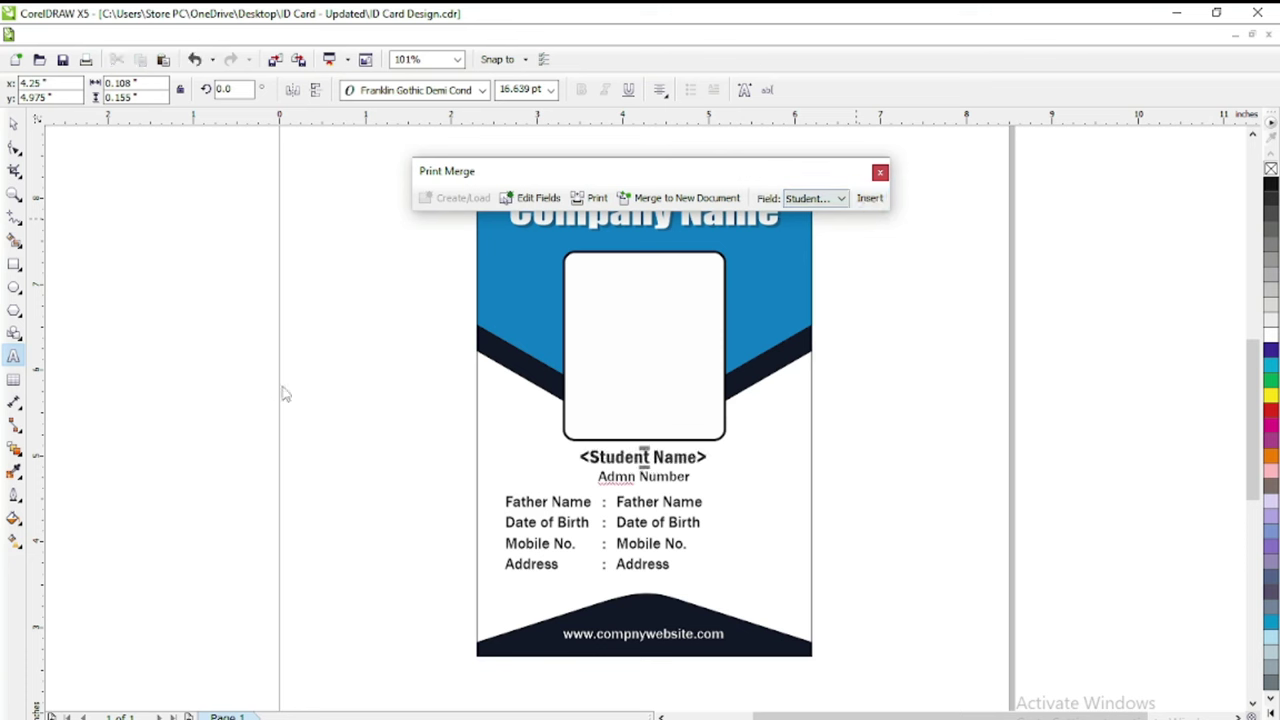
Step: Replace the Admn Number text with the Admission No. merge field
click(667, 474)
click(667, 477)
key(ctrl+a)
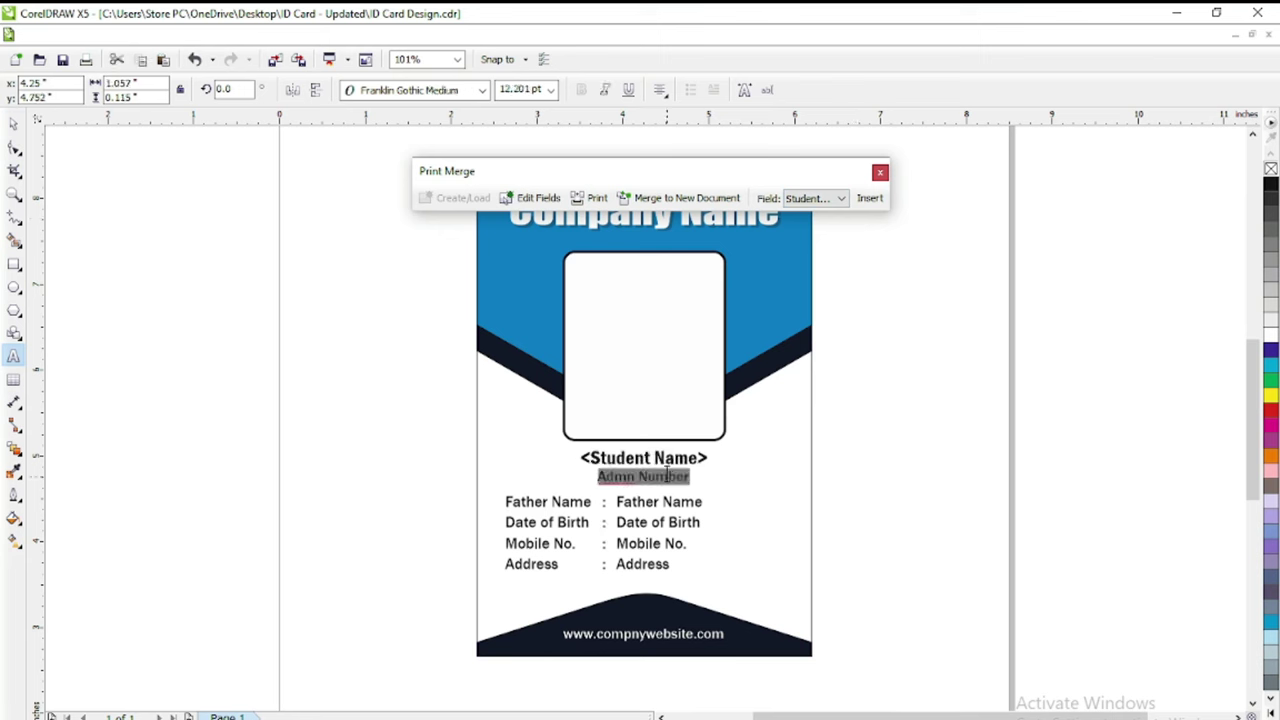
click(838, 198)
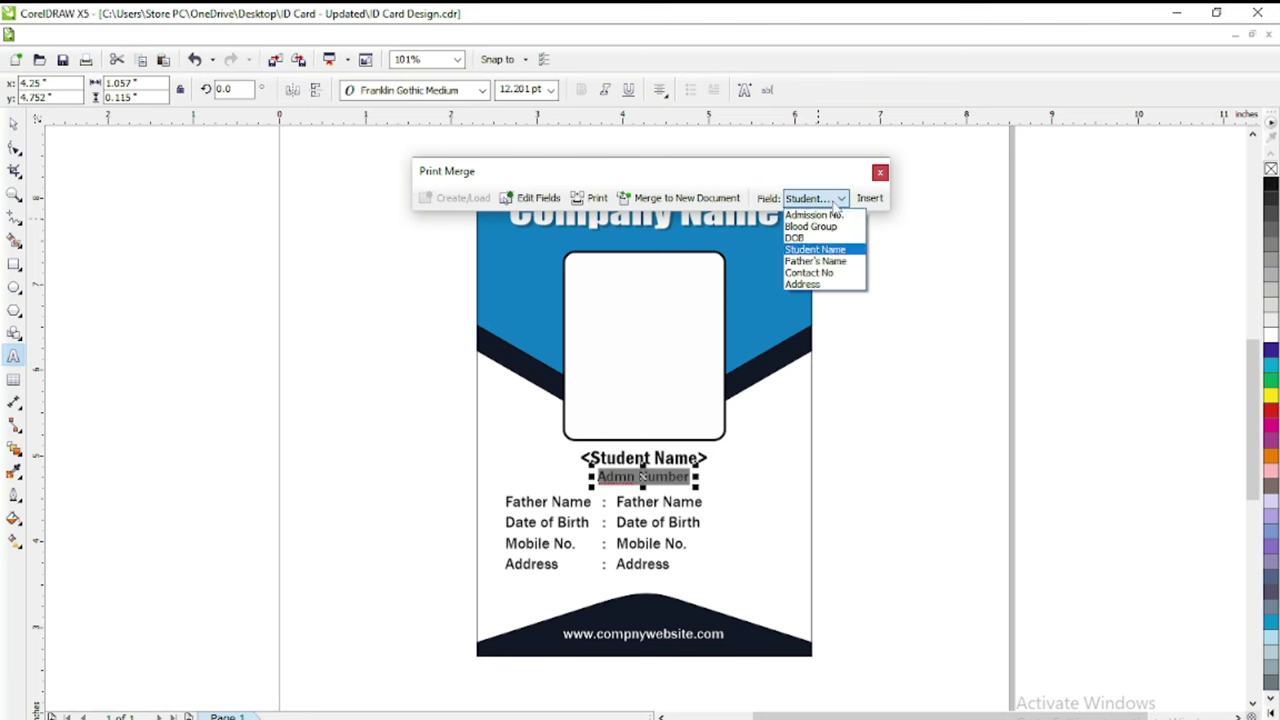
click(813, 215)
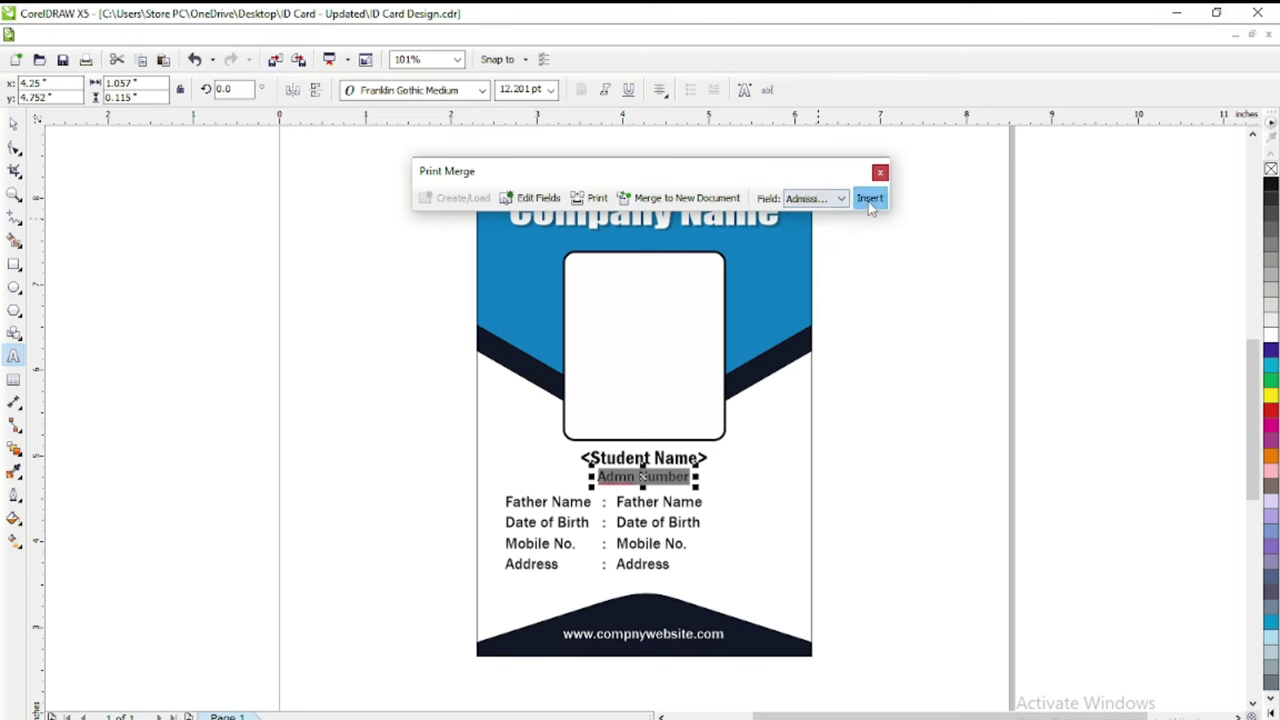
click(869, 198)
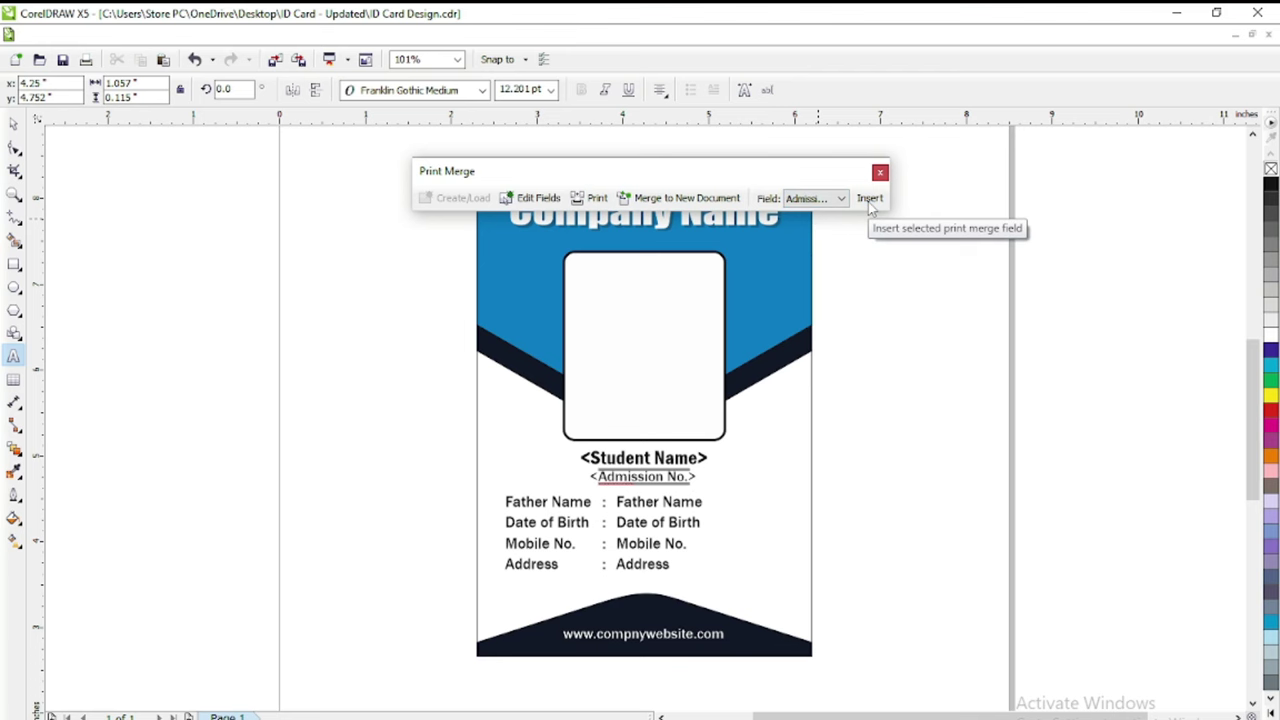
key(Escape)
Step: Inspect the <Student Name> and <Admission No.> text objects, leaving nothing selected
click(881, 355)
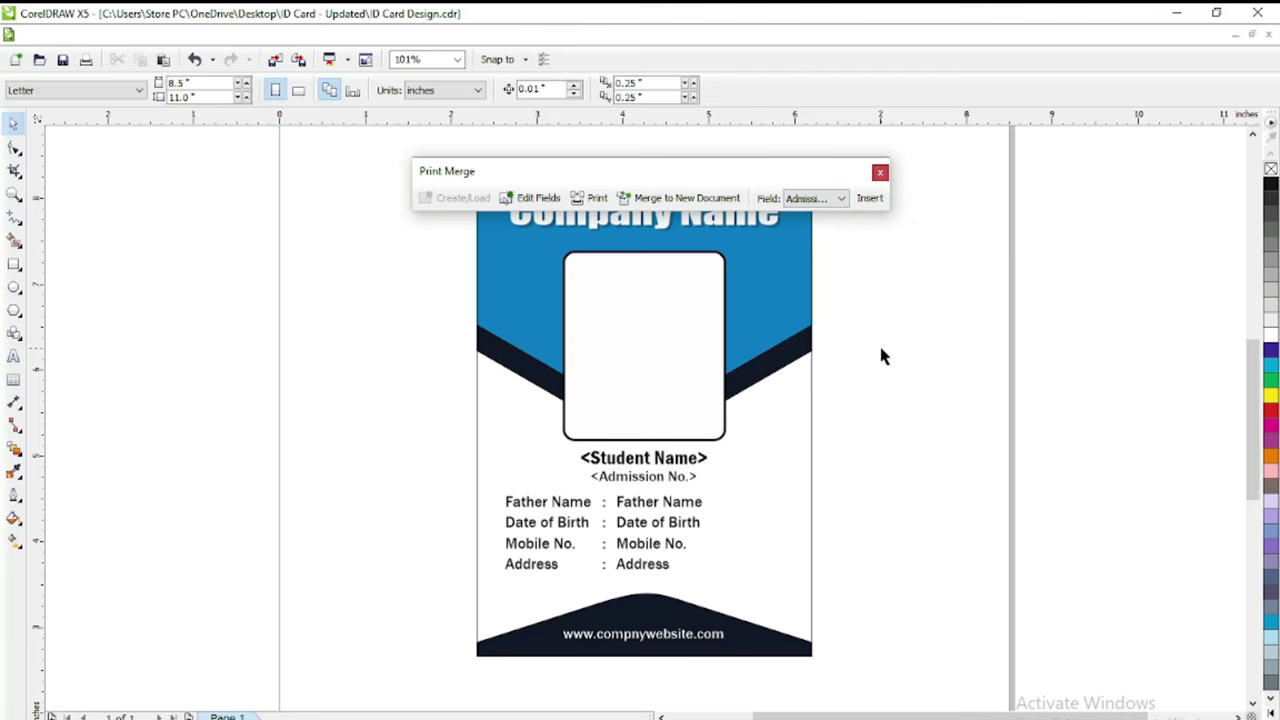
click(672, 468)
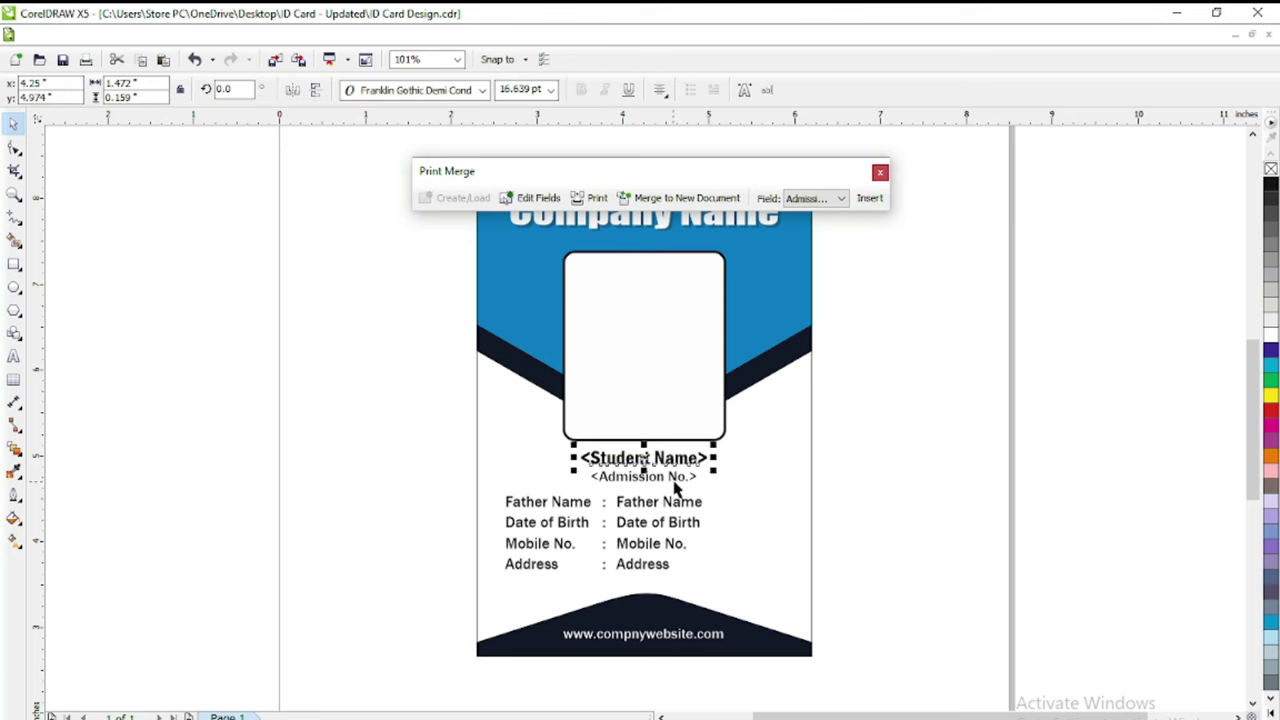
click(677, 478)
click(869, 504)
click(660, 480)
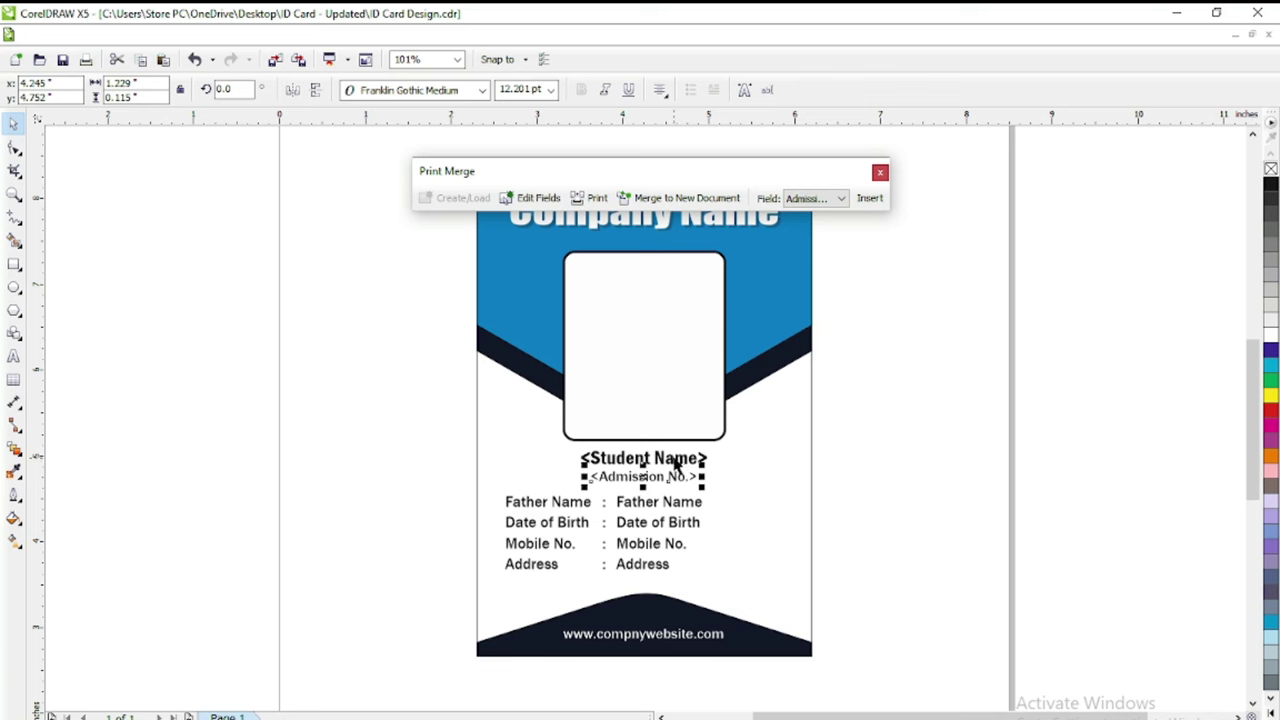
click(935, 482)
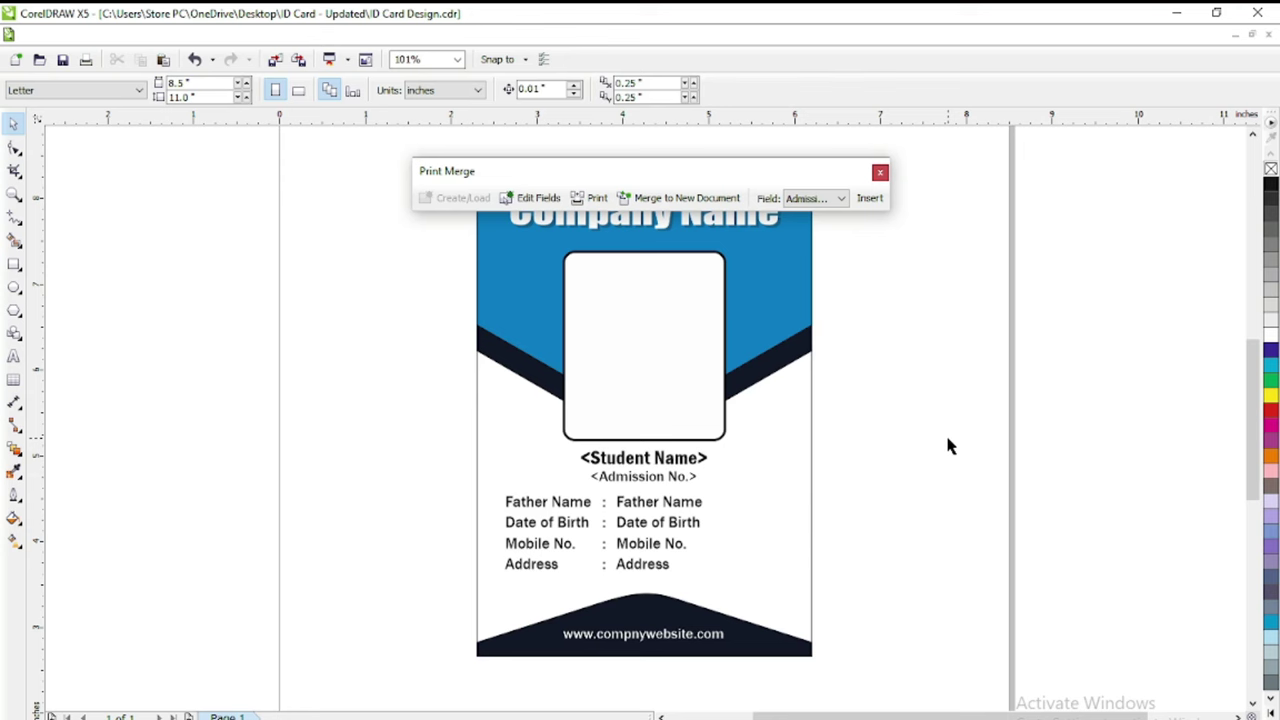
click(894, 414)
click(670, 468)
click(922, 375)
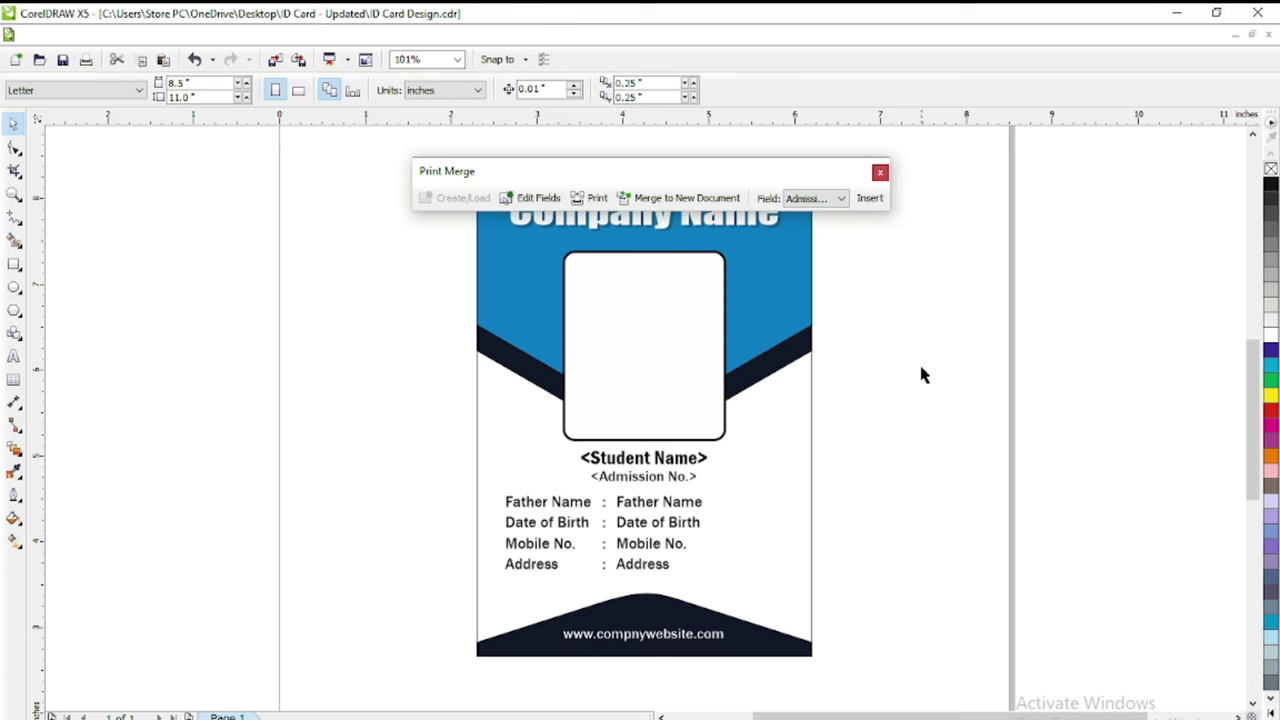
Step: Replace the Father Name and Date of Birth values with Father's Name and DOB fields
double_click(641, 505)
key(ctrl+a)
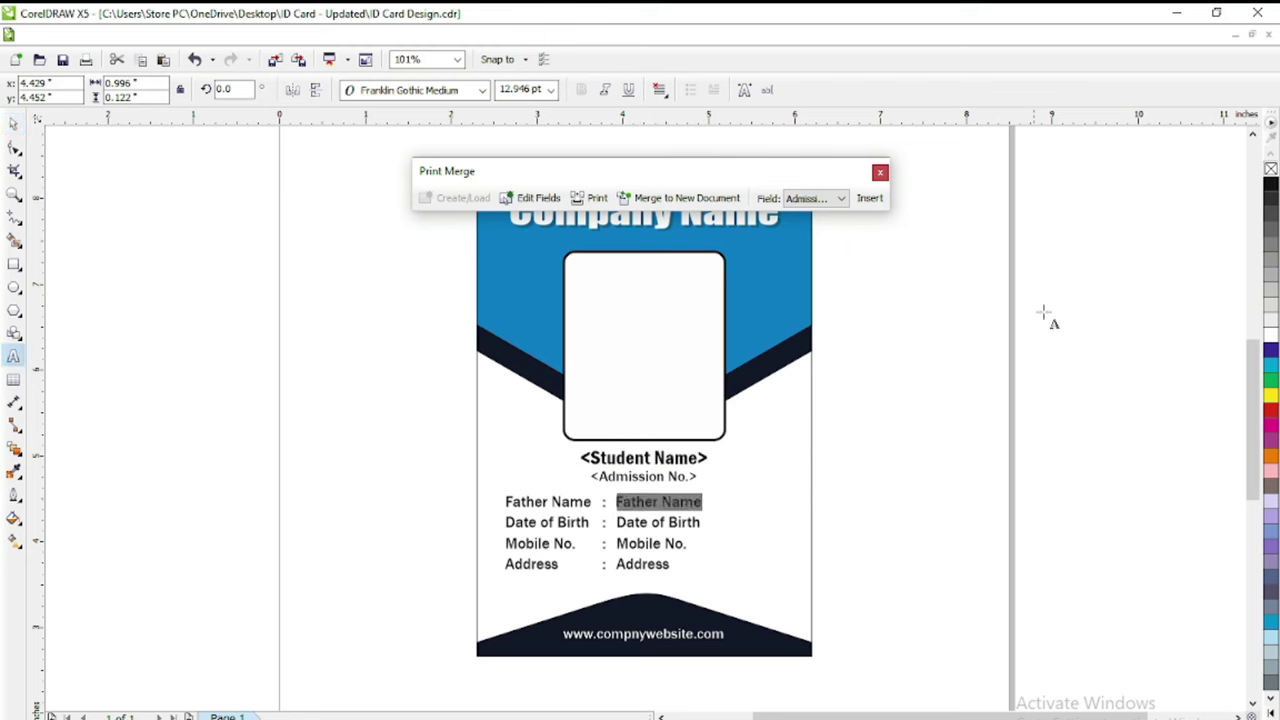
click(814, 198)
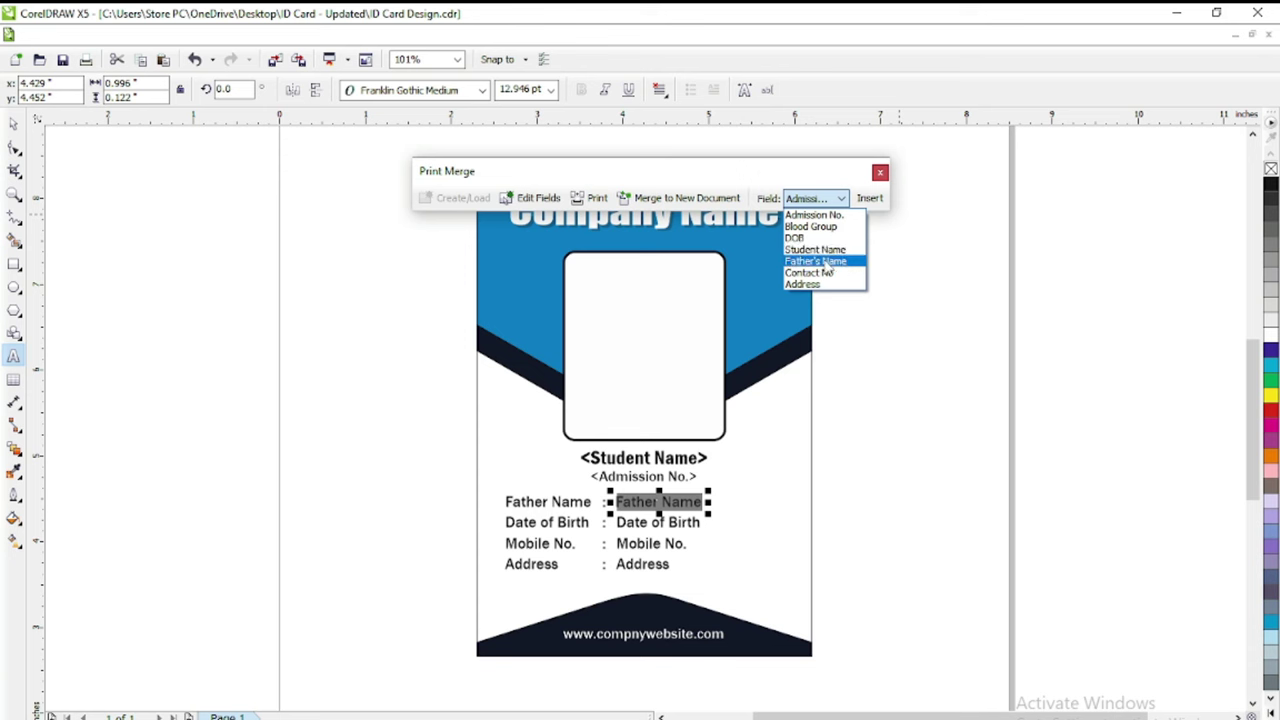
click(815, 261)
click(869, 198)
click(680, 518)
key(ctrl+a)
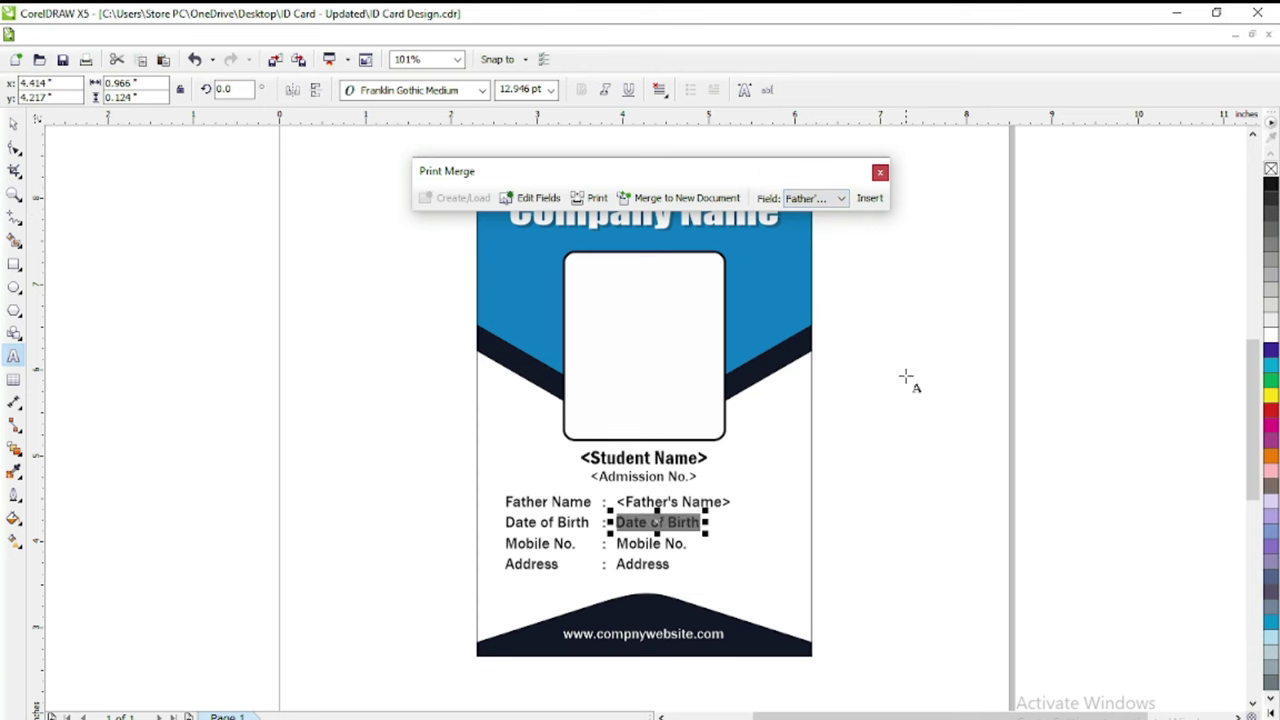
click(841, 198)
click(826, 239)
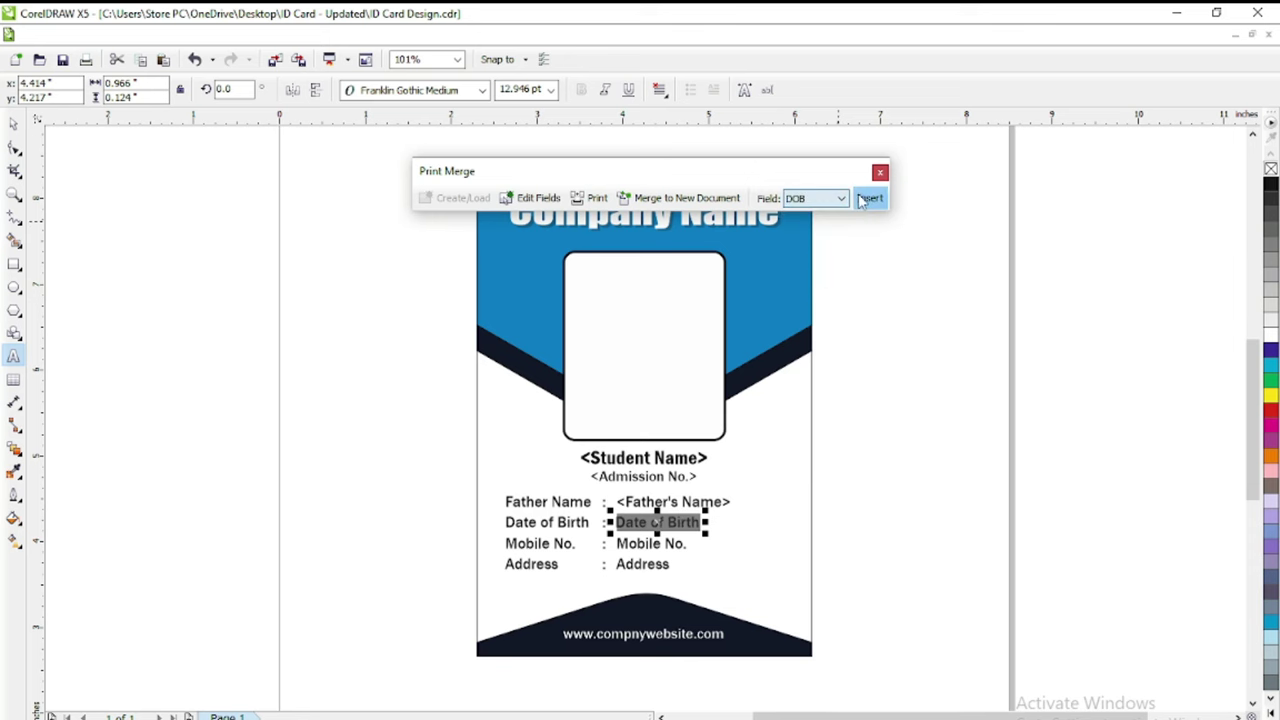
click(869, 198)
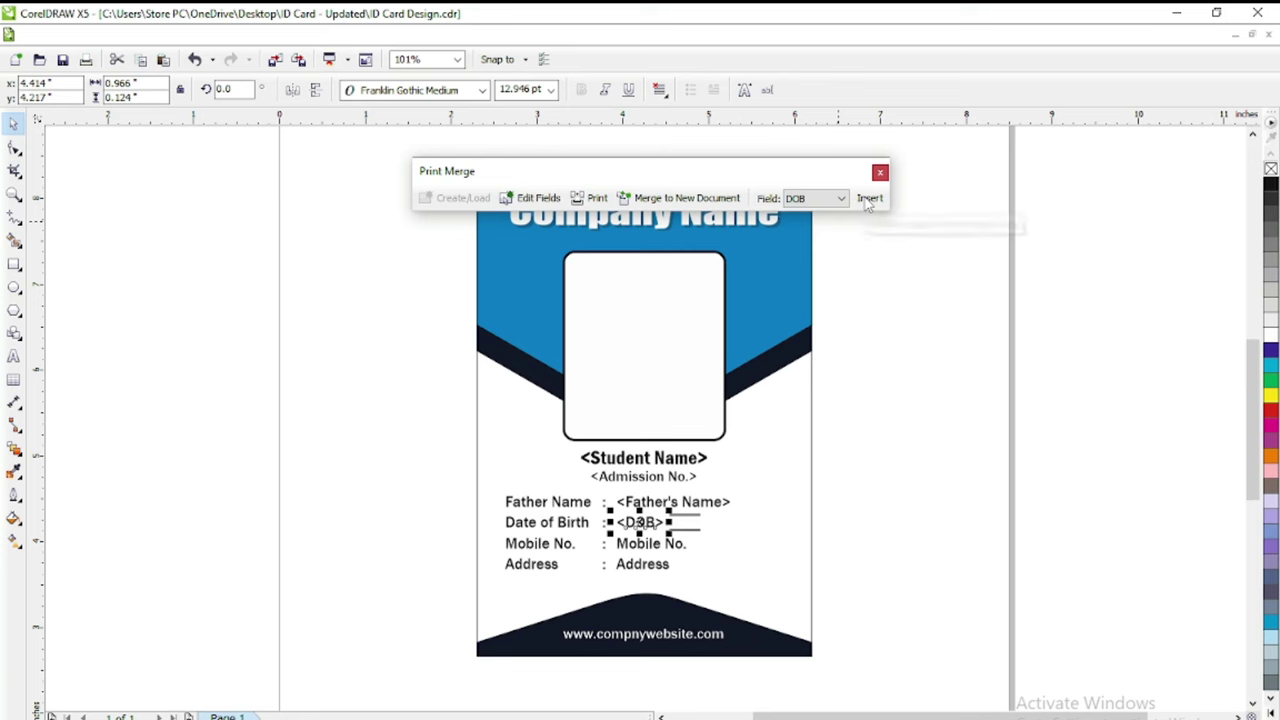
Step: Replace the Mobile No. and Address values with Contact No and Address fields
double_click(652, 543)
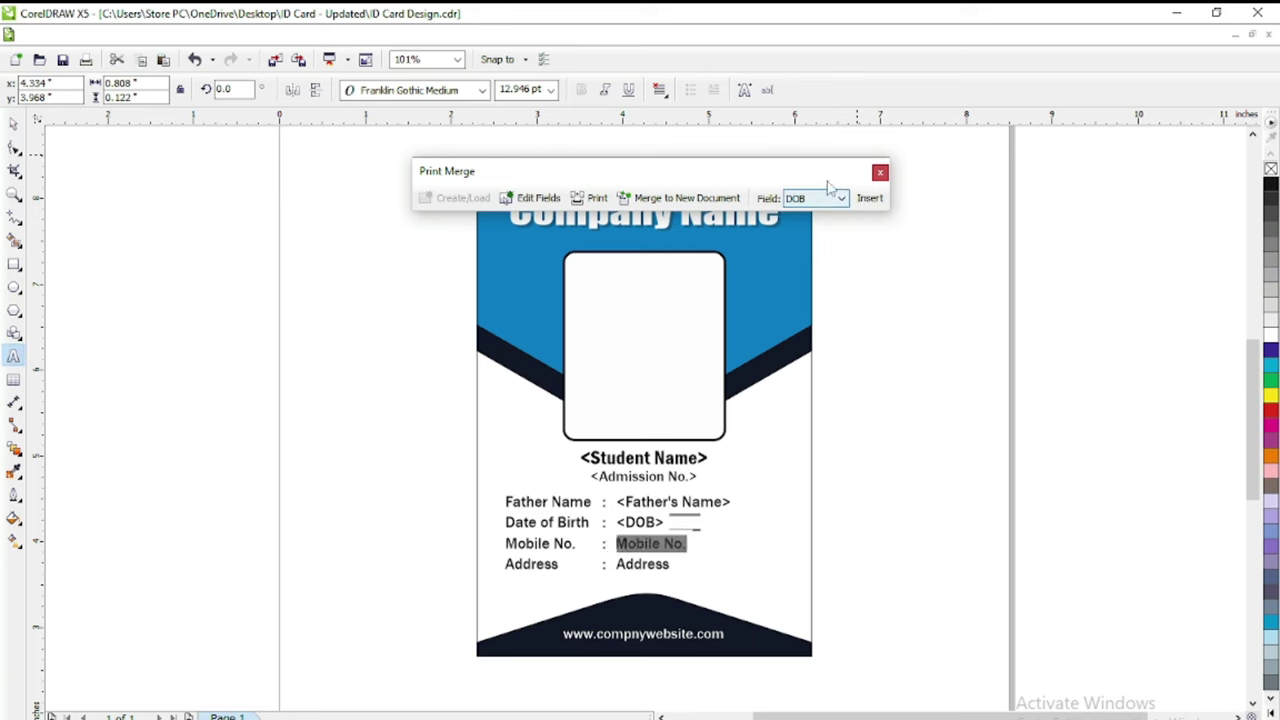
click(829, 197)
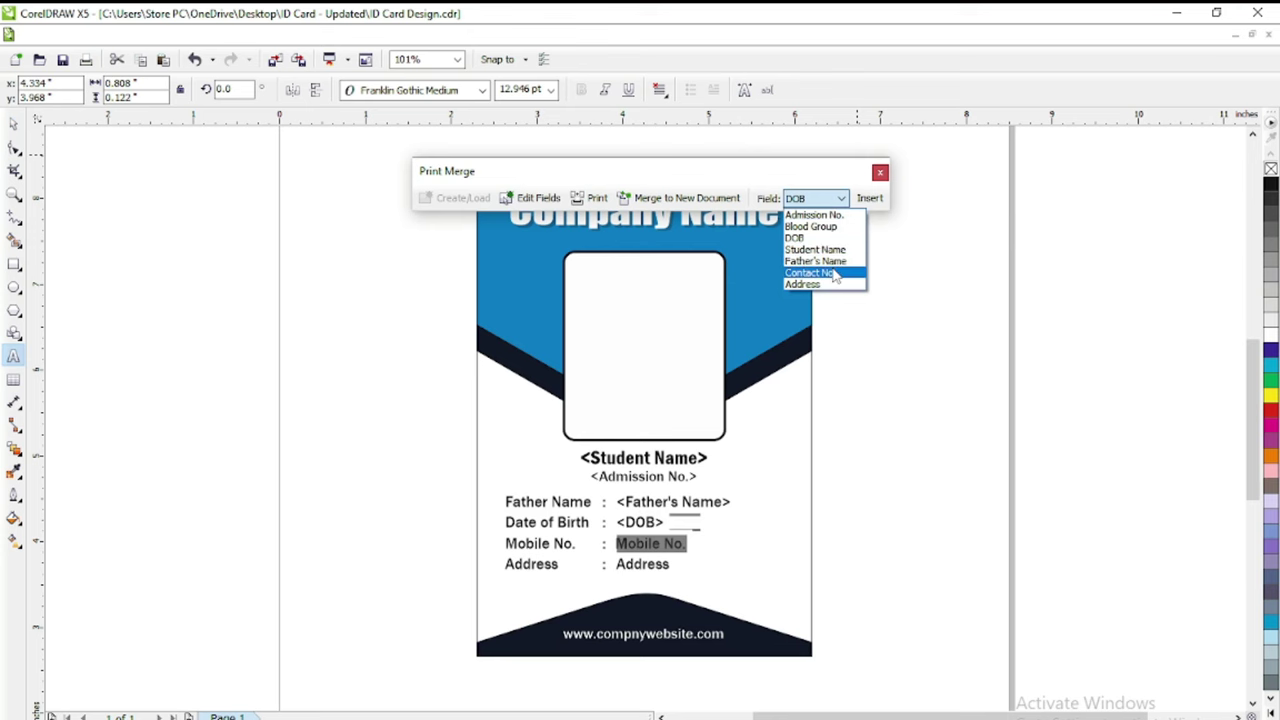
click(833, 273)
click(870, 198)
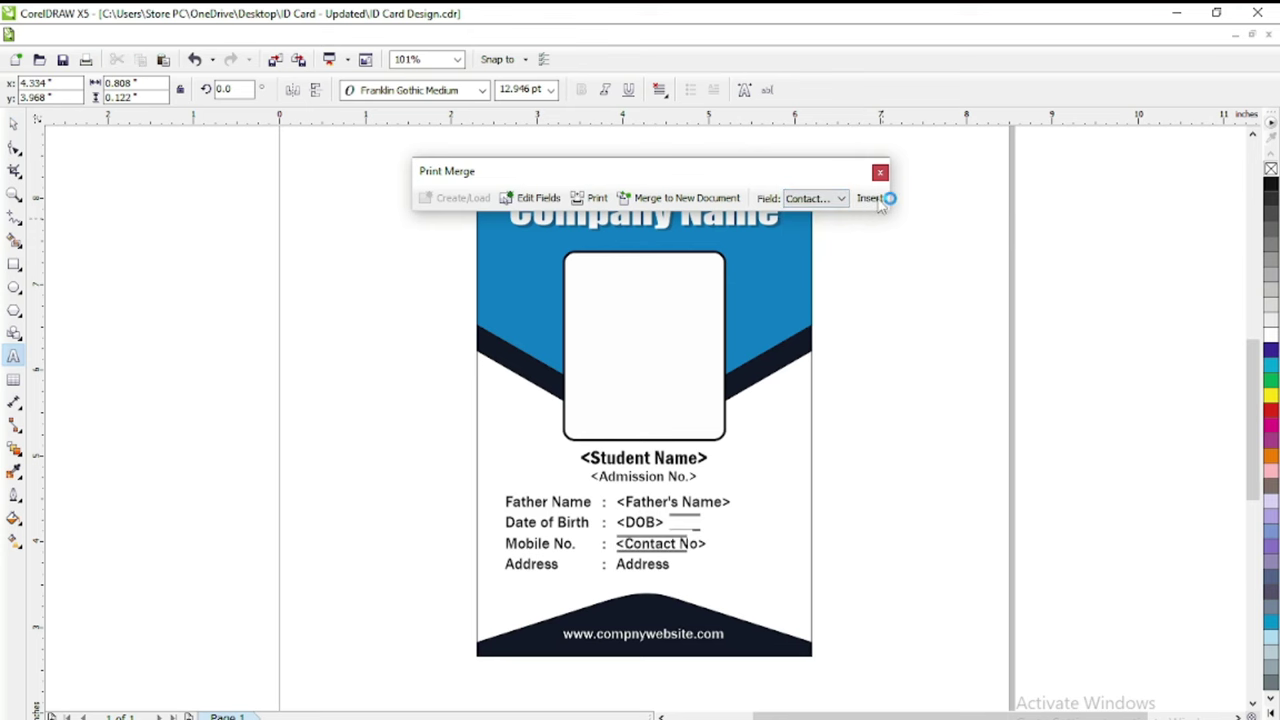
click(645, 563)
double_click(645, 563)
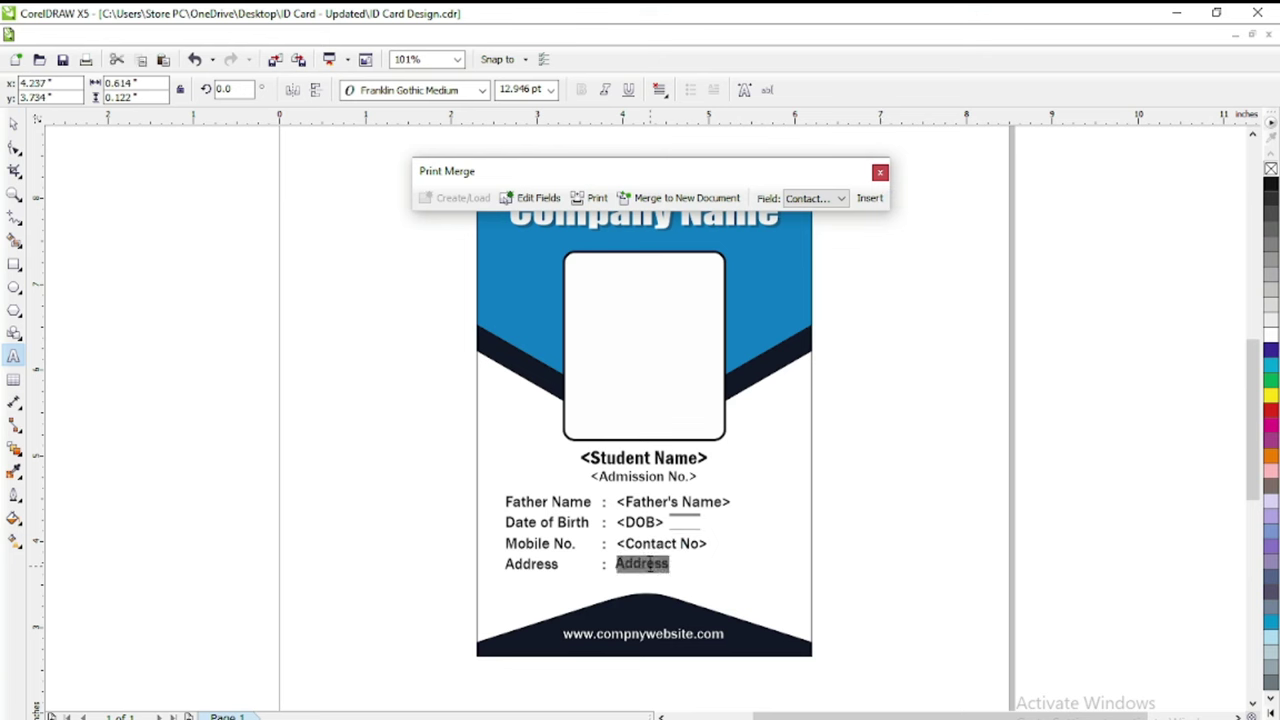
click(822, 198)
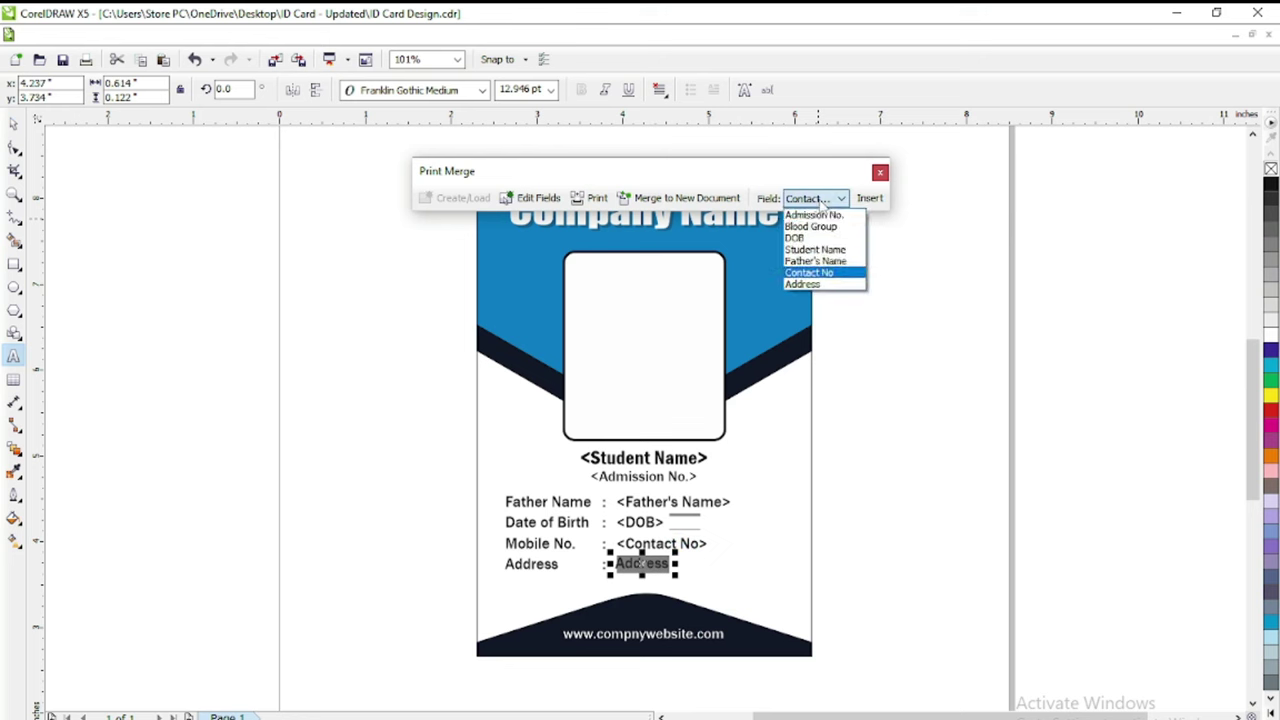
click(815, 290)
click(870, 200)
drag(750, 175, 717, 151)
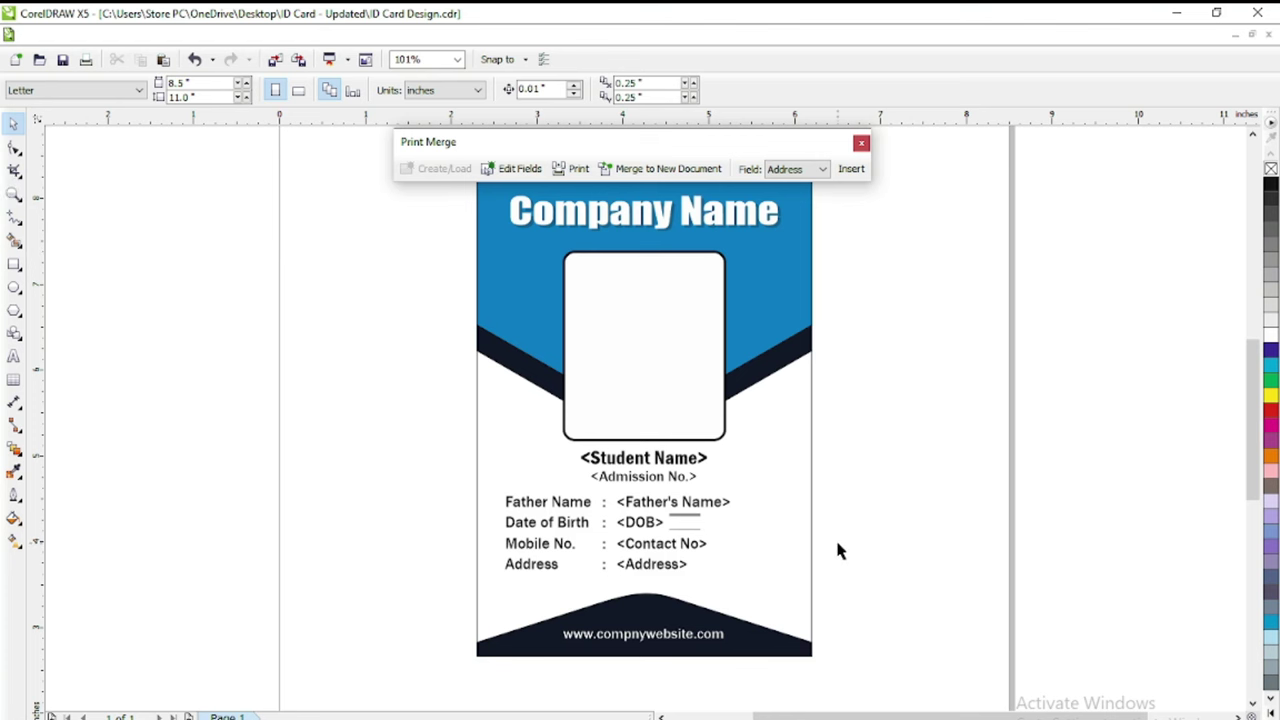
Step: Merge the card with the DATA1 records into a new 26-page PrintMerge1 document
click(668, 346)
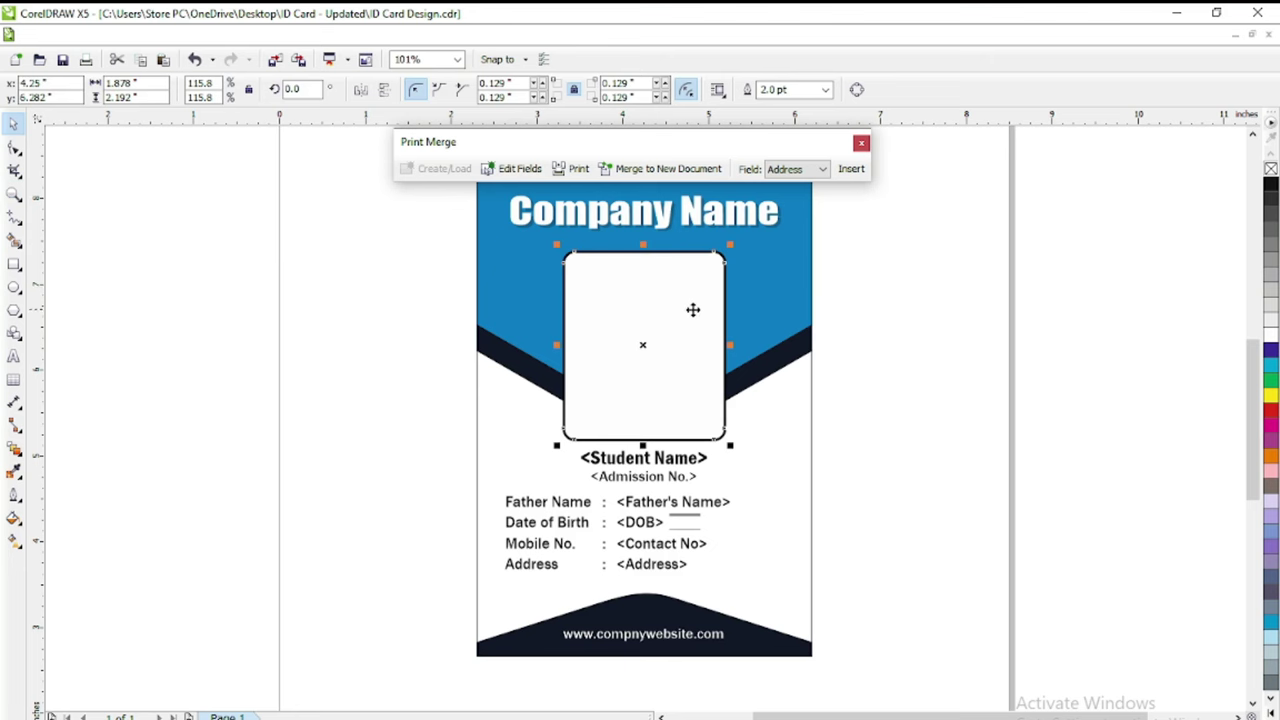
click(899, 297)
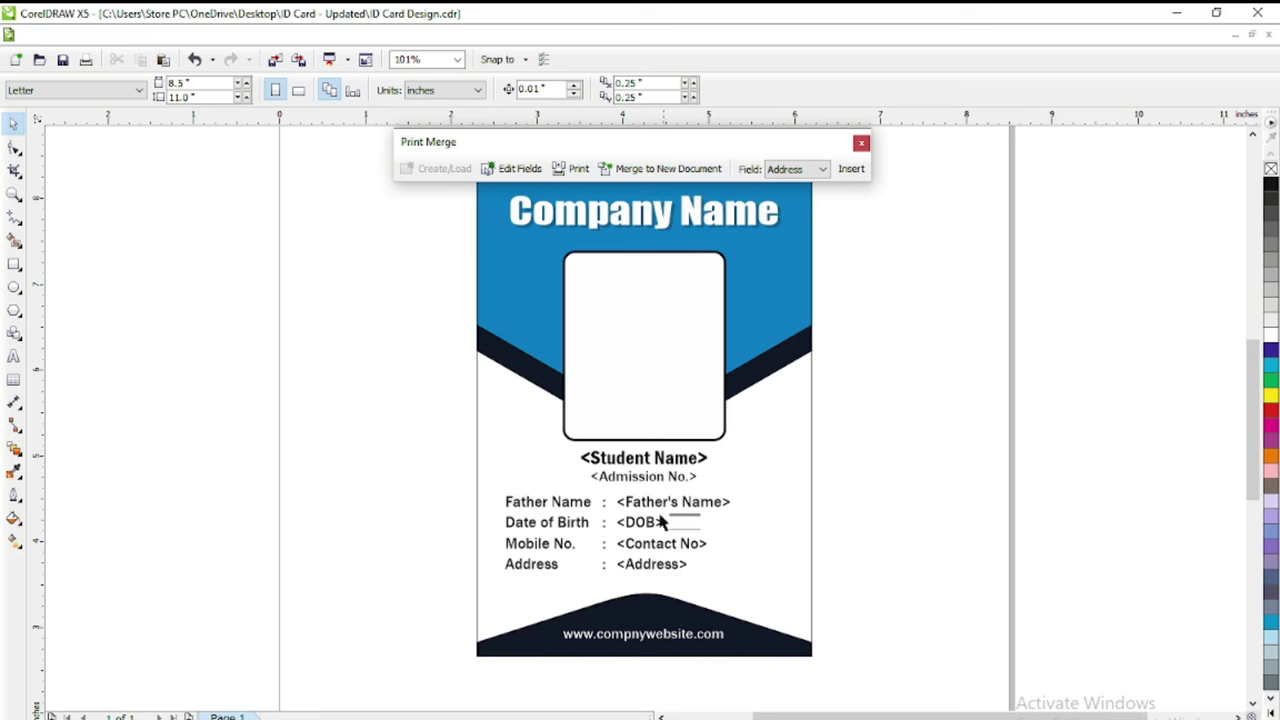
click(643, 172)
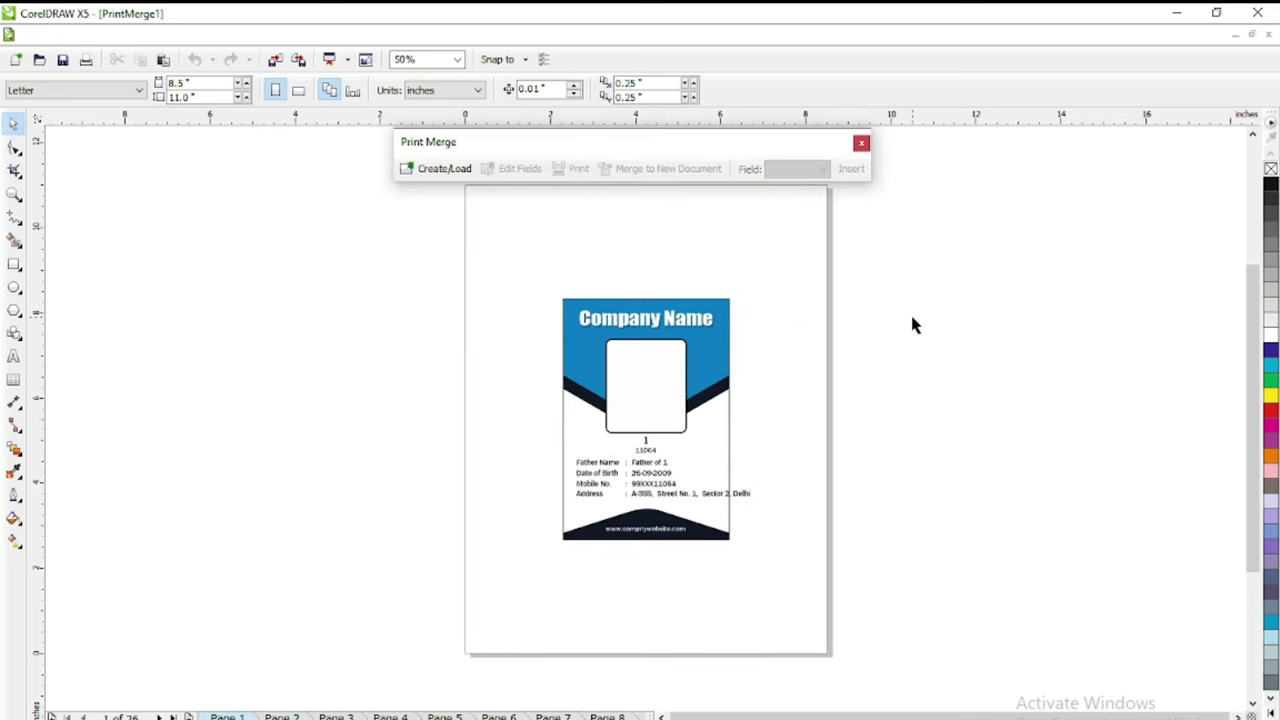
Step: Zoom into the merged card and move to record 6's page
click(13, 195)
drag(525, 297, 772, 579)
click(8, 128)
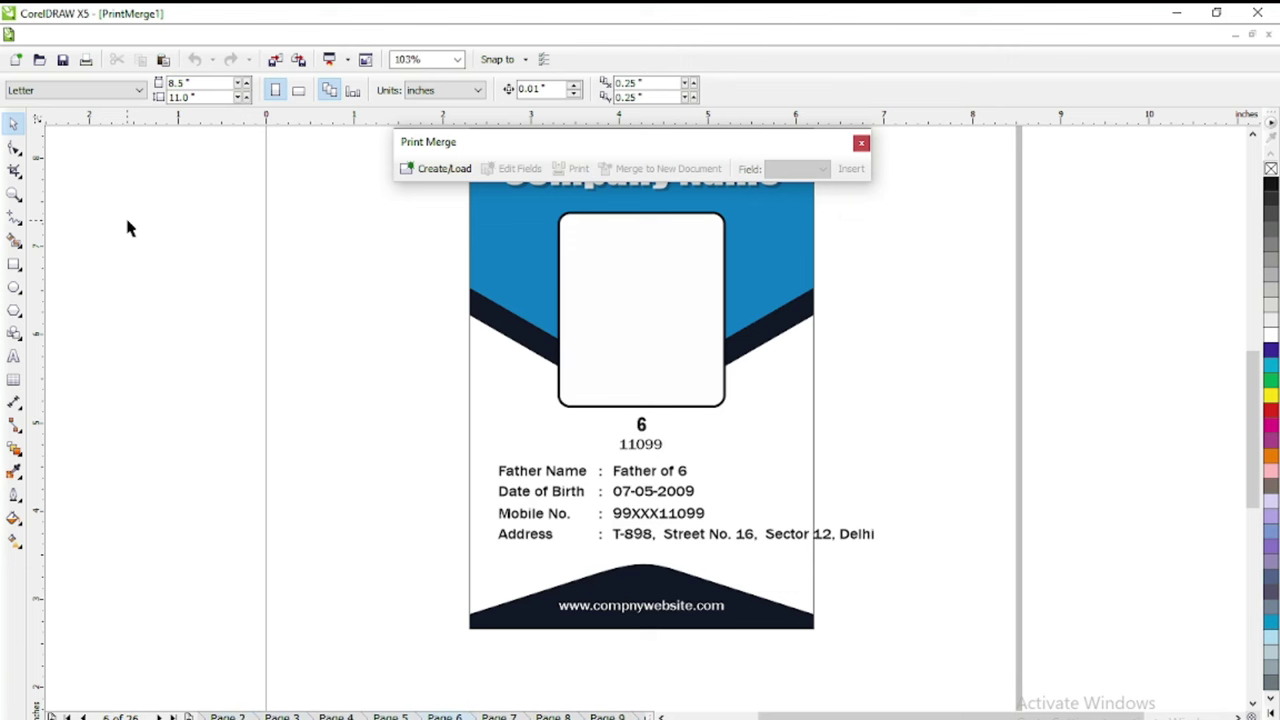
scroll(127, 228, up, 2)
Step: Fit the whole card in view, select its address text, and close PrintMerge1
click(14, 194)
key(F4)
click(13, 123)
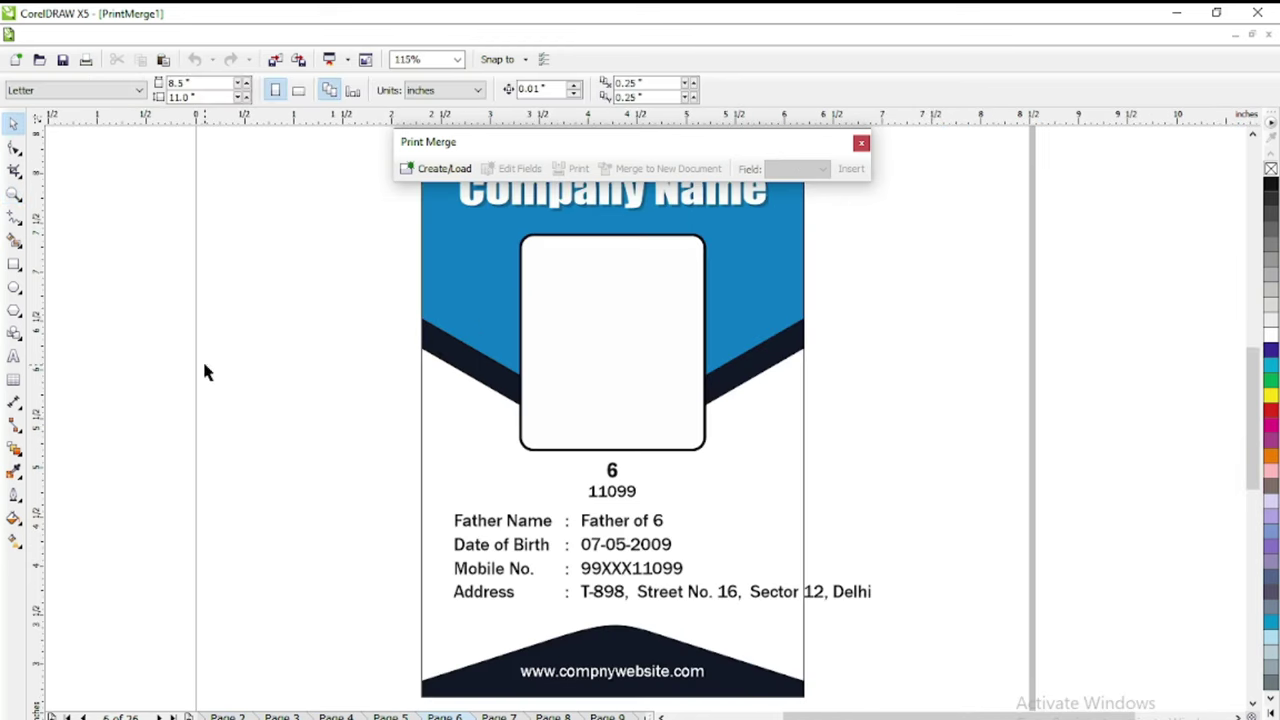
click(771, 596)
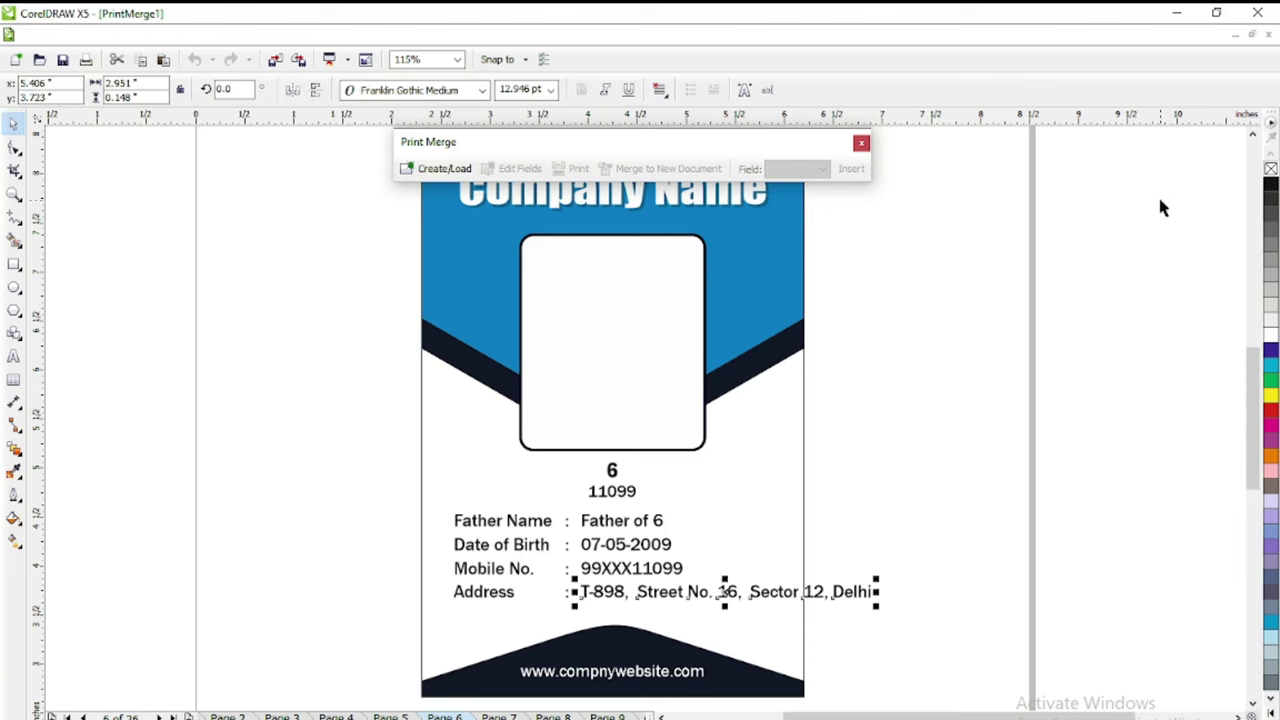
click(1268, 36)
Step: Discard the PrintMerge1 changes and zoom in on the card's <Address> field
click(652, 434)
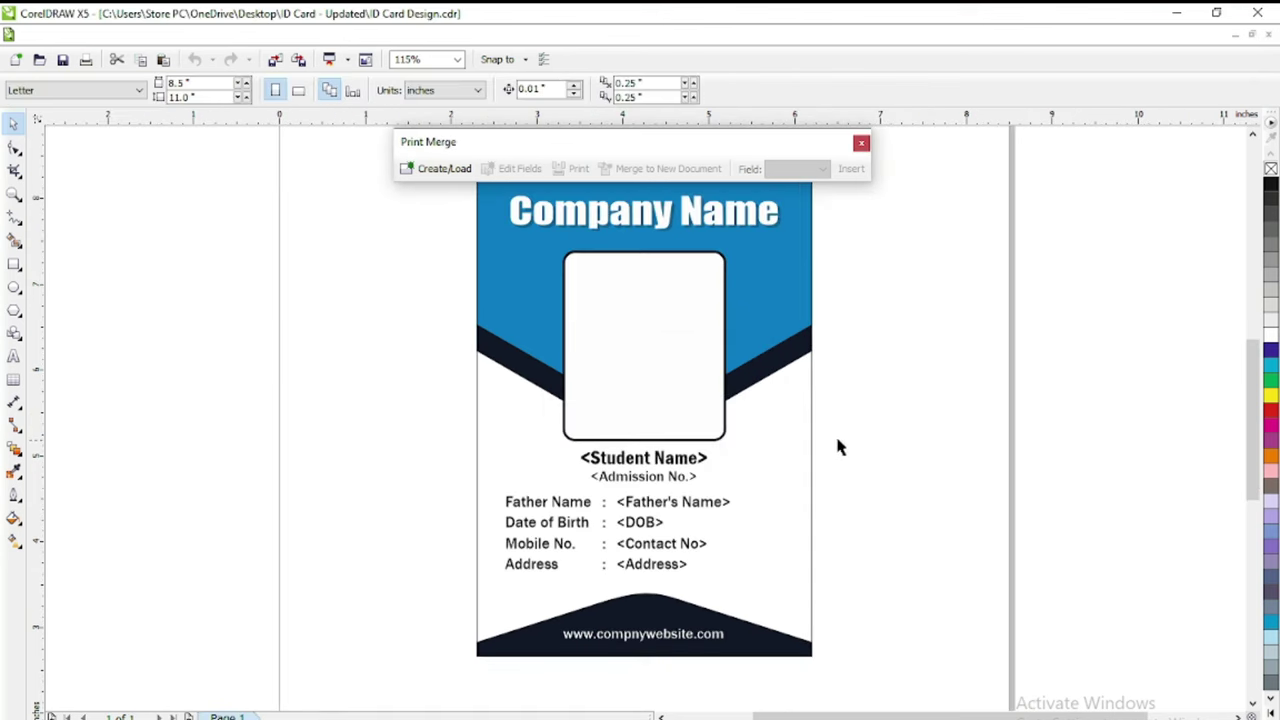
click(650, 566)
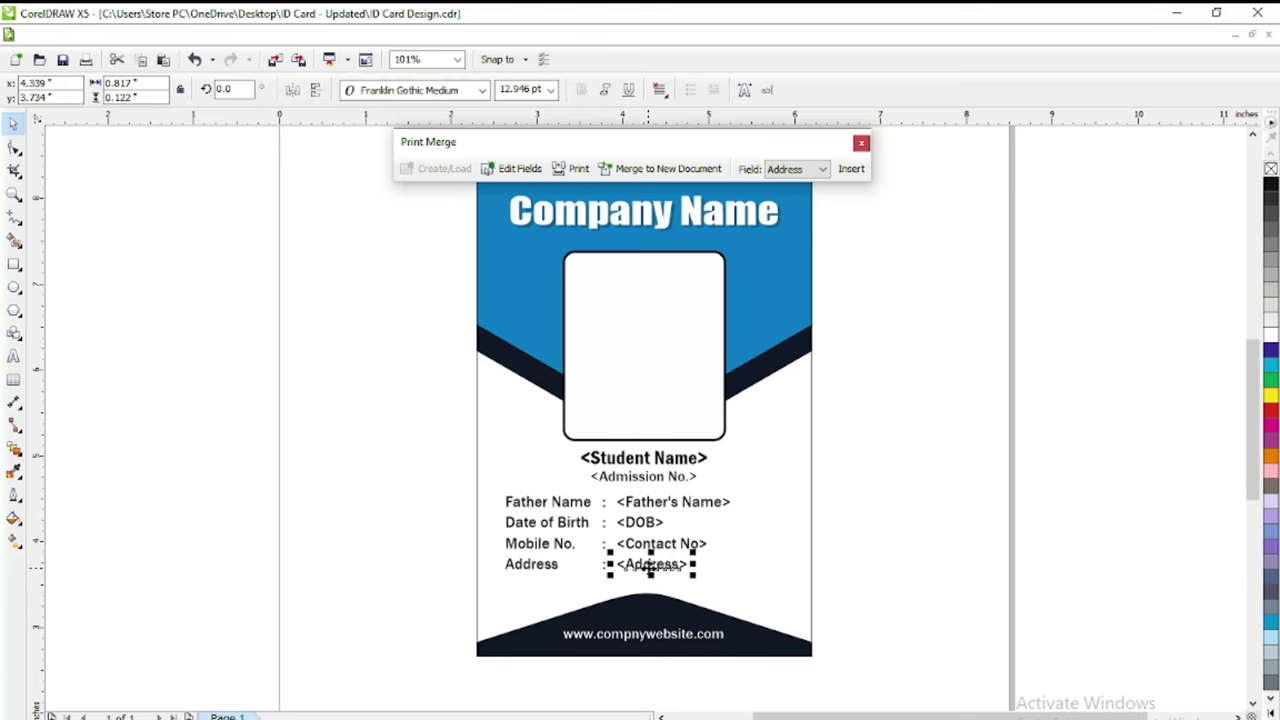
click(650, 566)
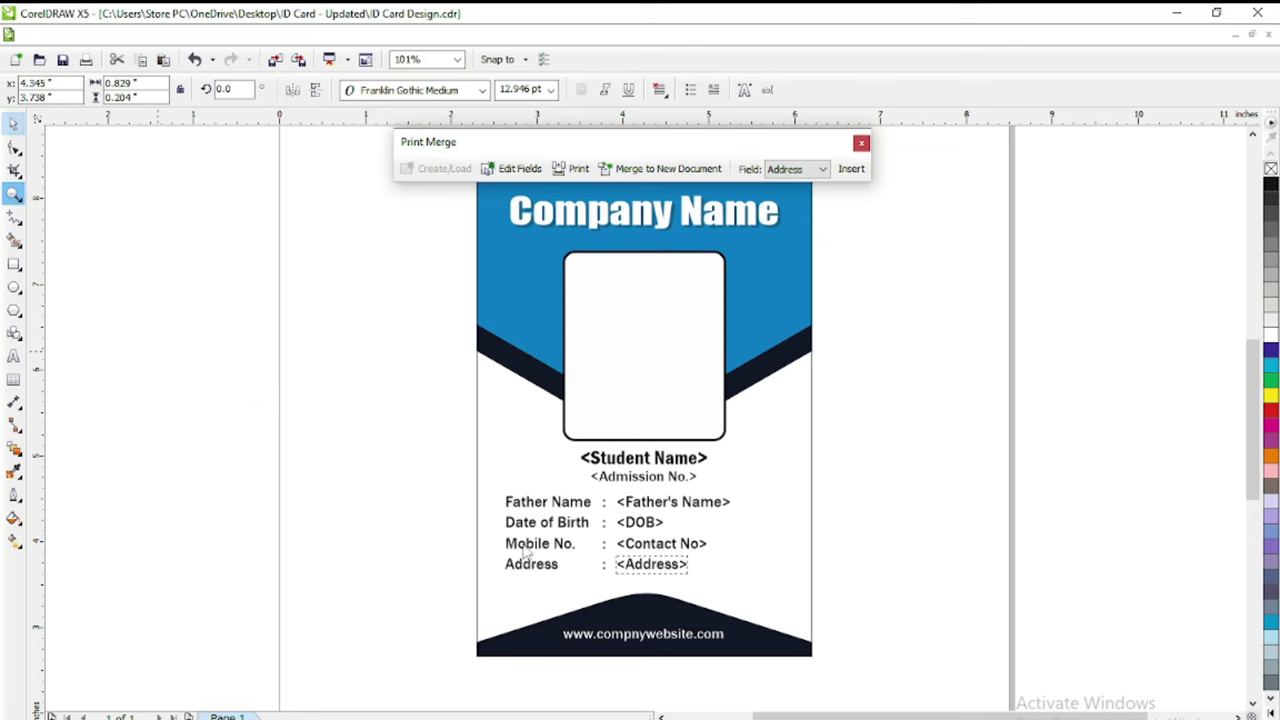
click(14, 194)
drag(462, 495, 918, 655)
Step: Resize the <Address> text frame to about 2.031" wide and make it taller
click(14, 124)
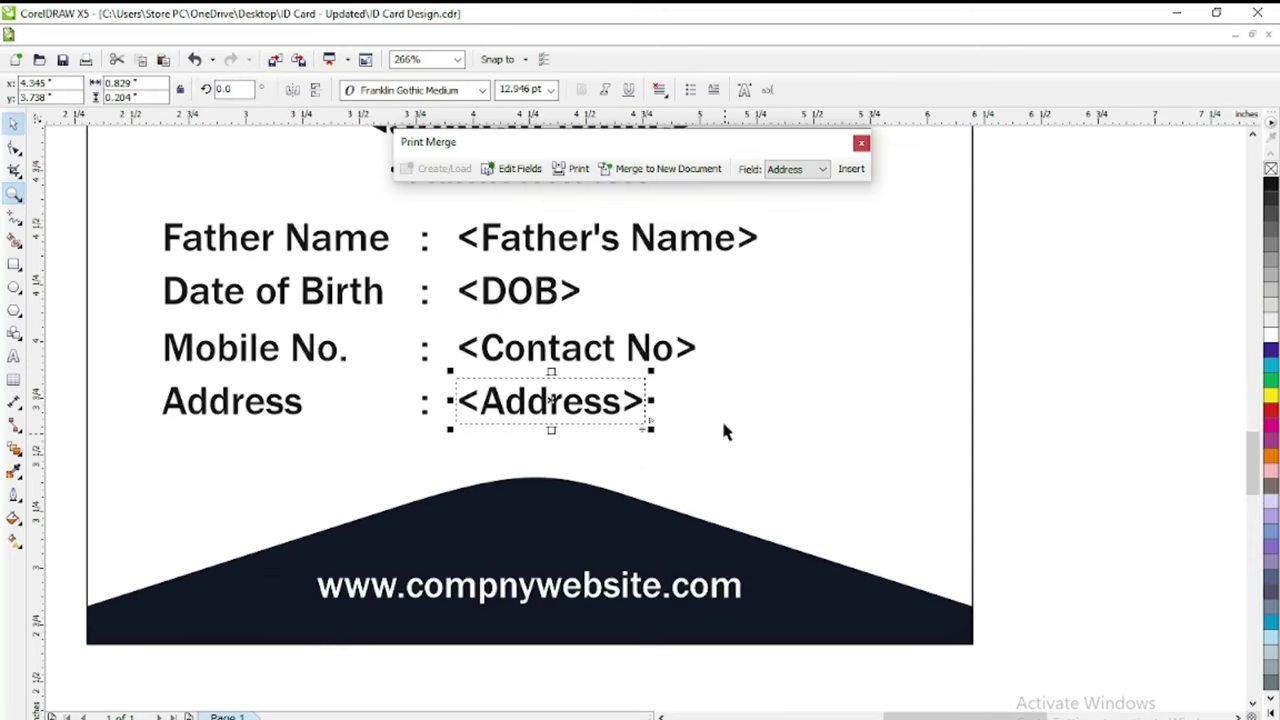
drag(650, 428, 803, 466)
drag(806, 421, 926, 426)
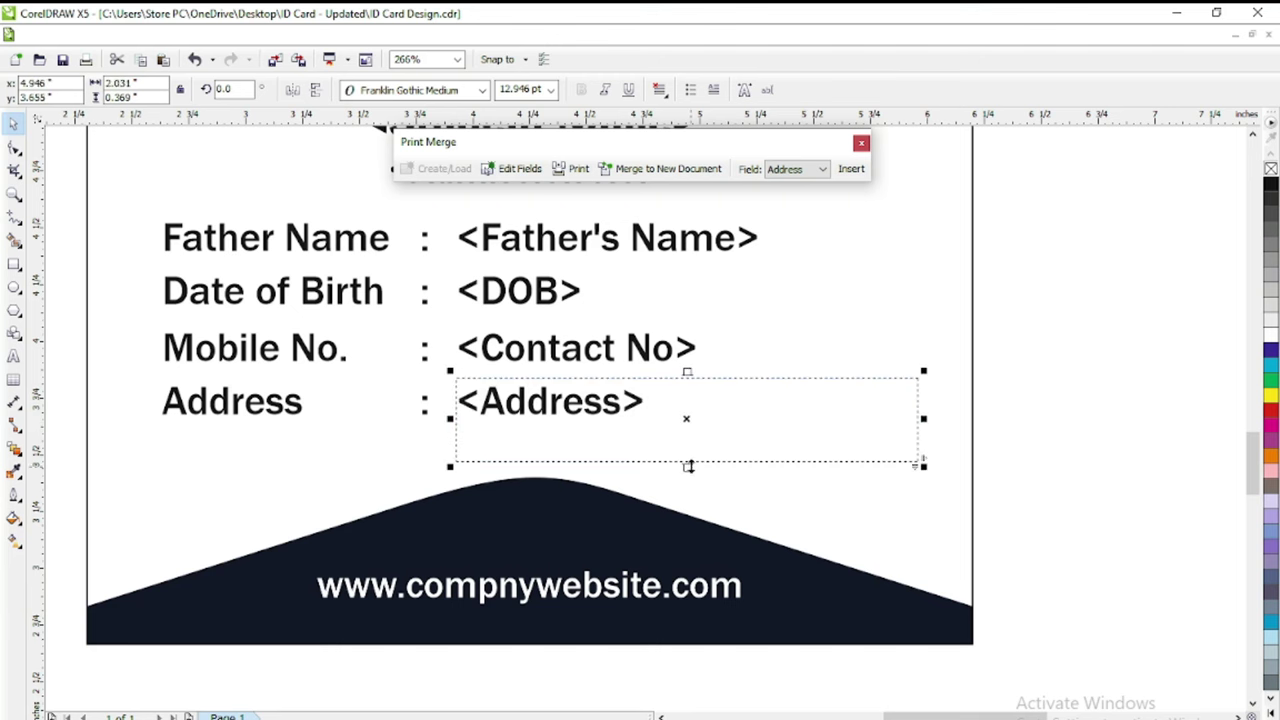
drag(688, 466, 688, 482)
click(987, 374)
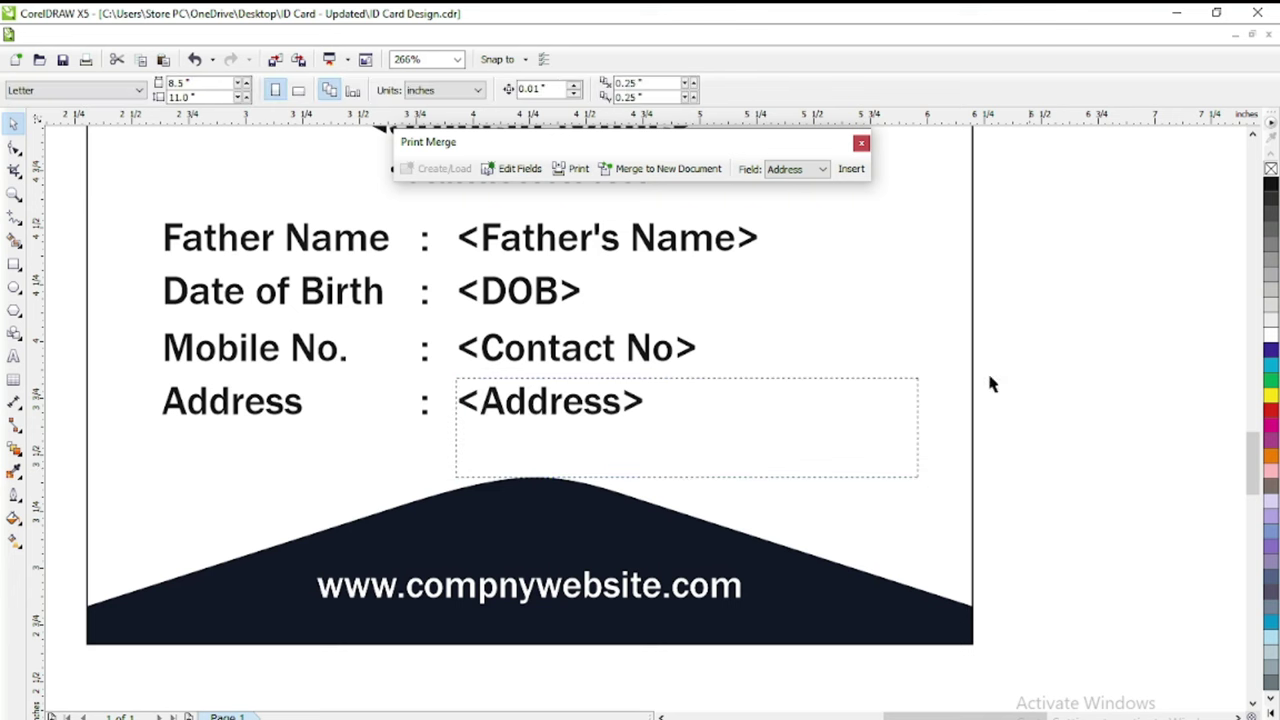
Step: Merge the student records into a new PrintMerge1 document and zoom in on the card
click(660, 171)
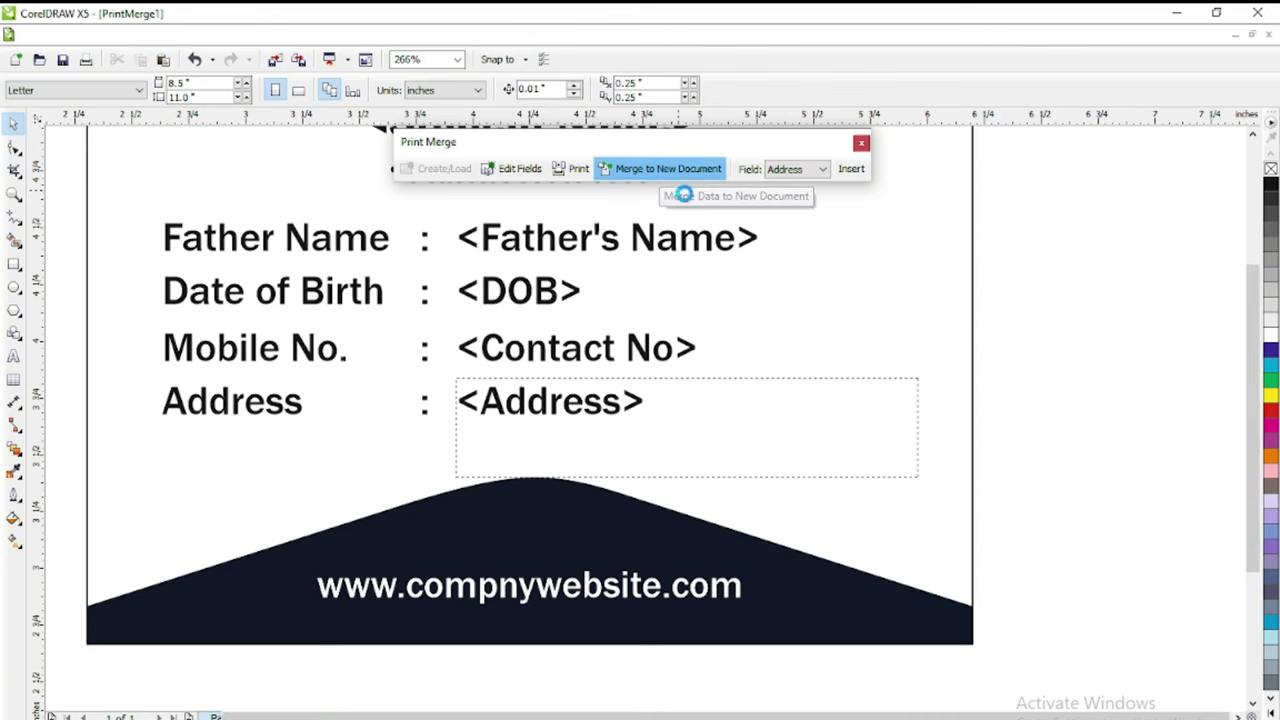
drag(543, 296, 748, 566)
click(13, 122)
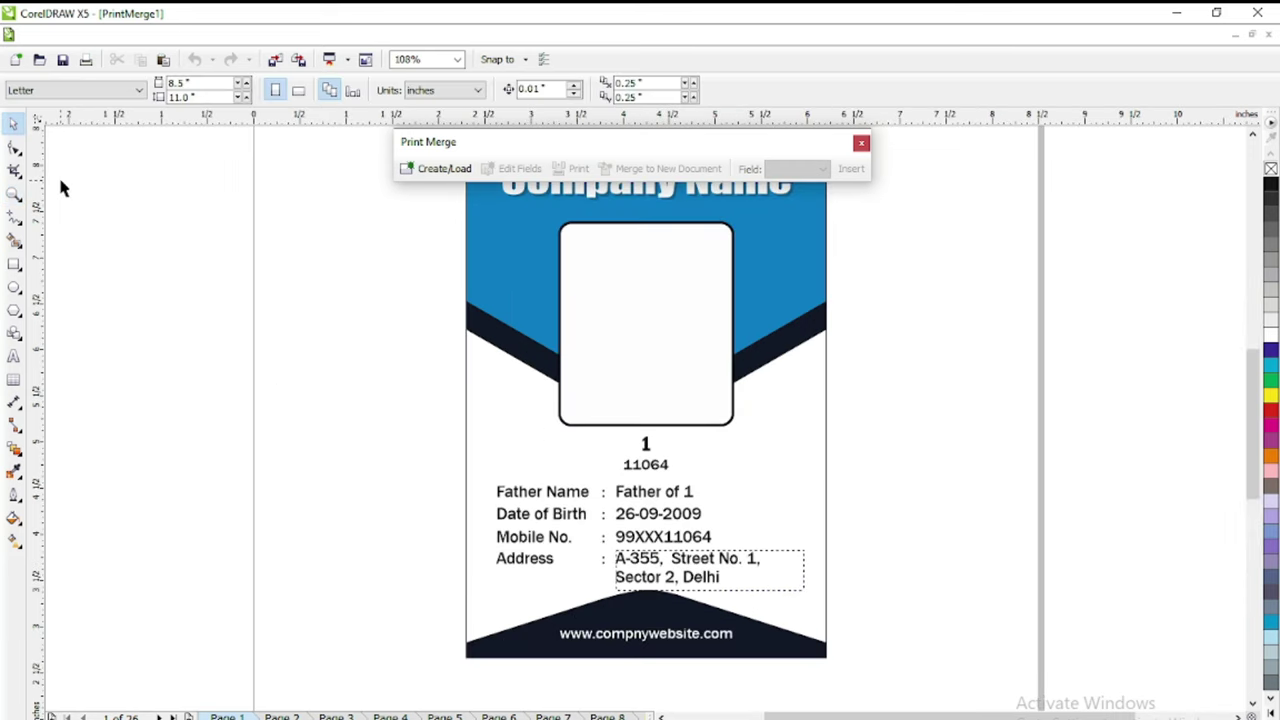
Step: Page ahead through the merged cards, cancel the Insert Page prompt, and move the Print Merge toolbar aside
key(Page_Down)
key(Page_Down)
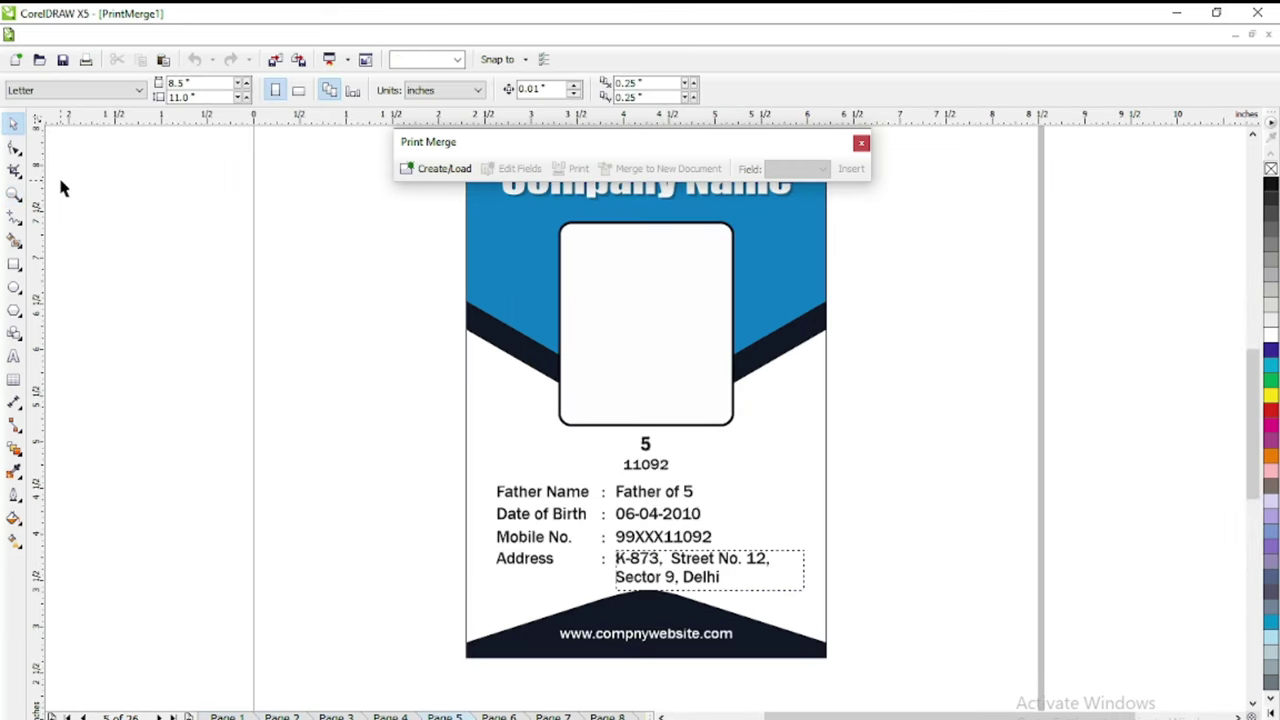
key(Page_Down)
key(Page_Down)
key(Page_Down)
key(Page_Down)
key(Page_Down)
key(Page_Down)
key(Page_Down)
key(Page_Down)
key(Page_Down)
key(Page_Down)
key(Page_Down)
key(Page_Down)
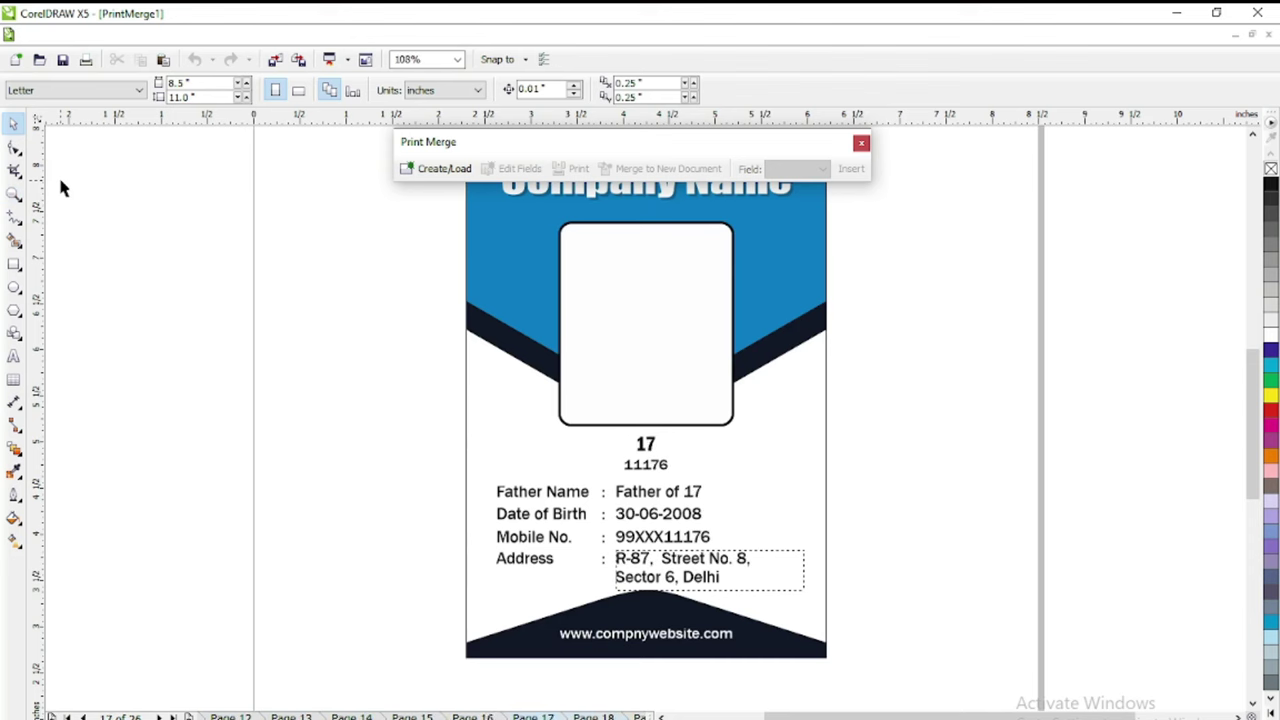
key(Page_Down)
key(Page_Down)
key(Page_Down)
key(Page_Down)
key(Page_Down)
key(Page_Down)
key(Page_Down)
key(Page_Down)
key(Page_Down)
key(Page_Down)
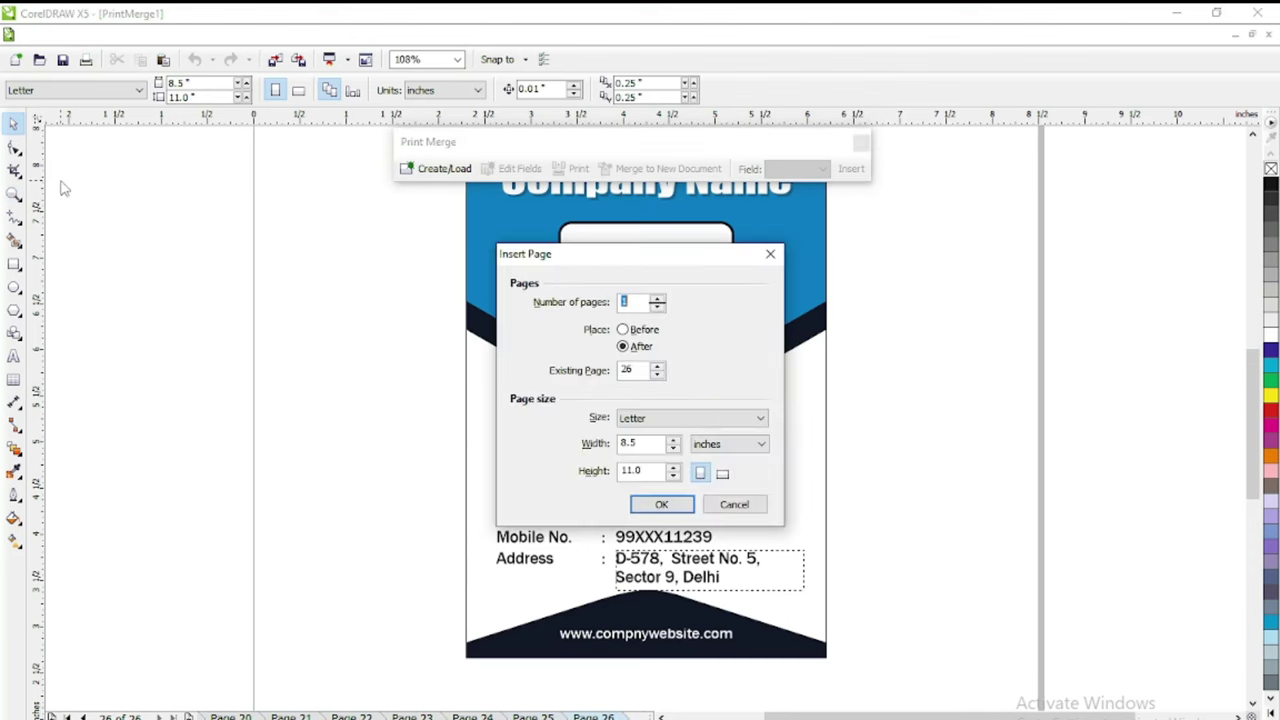
click(736, 507)
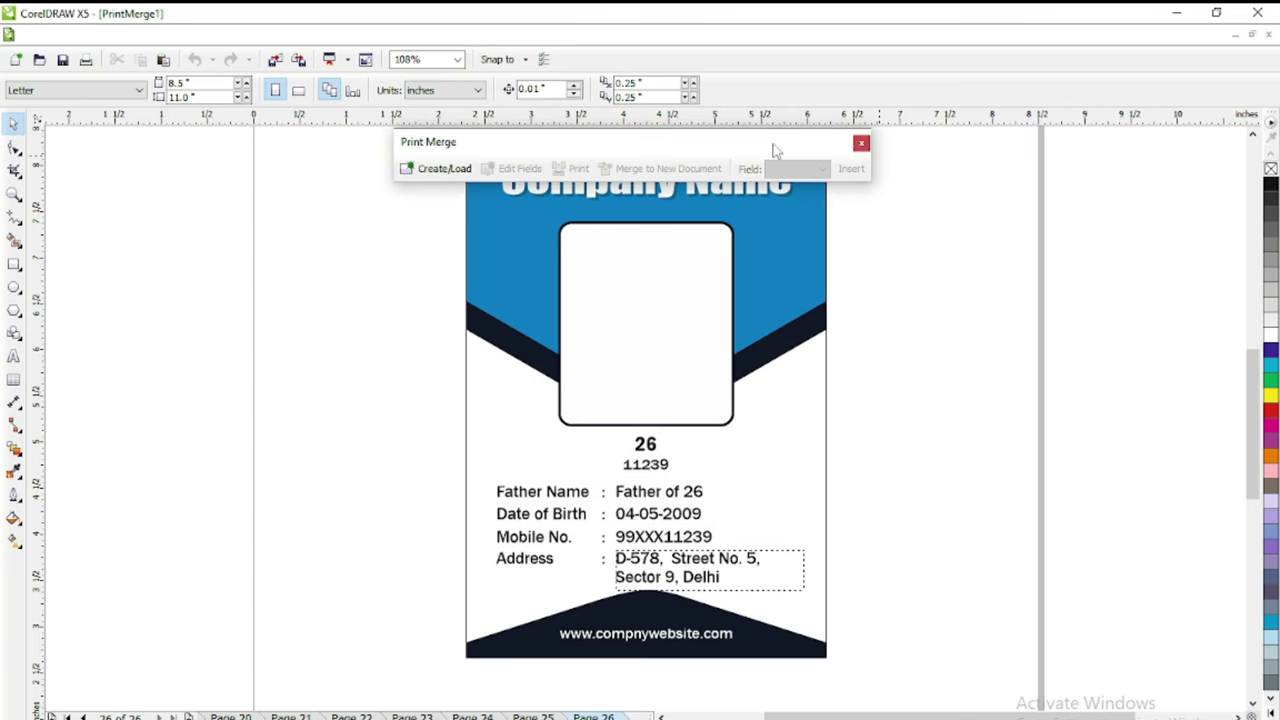
drag(846, 152, 915, 157)
Step: Close the Print Merge toolbar and Tab through the card's website text and photo frame
click(930, 149)
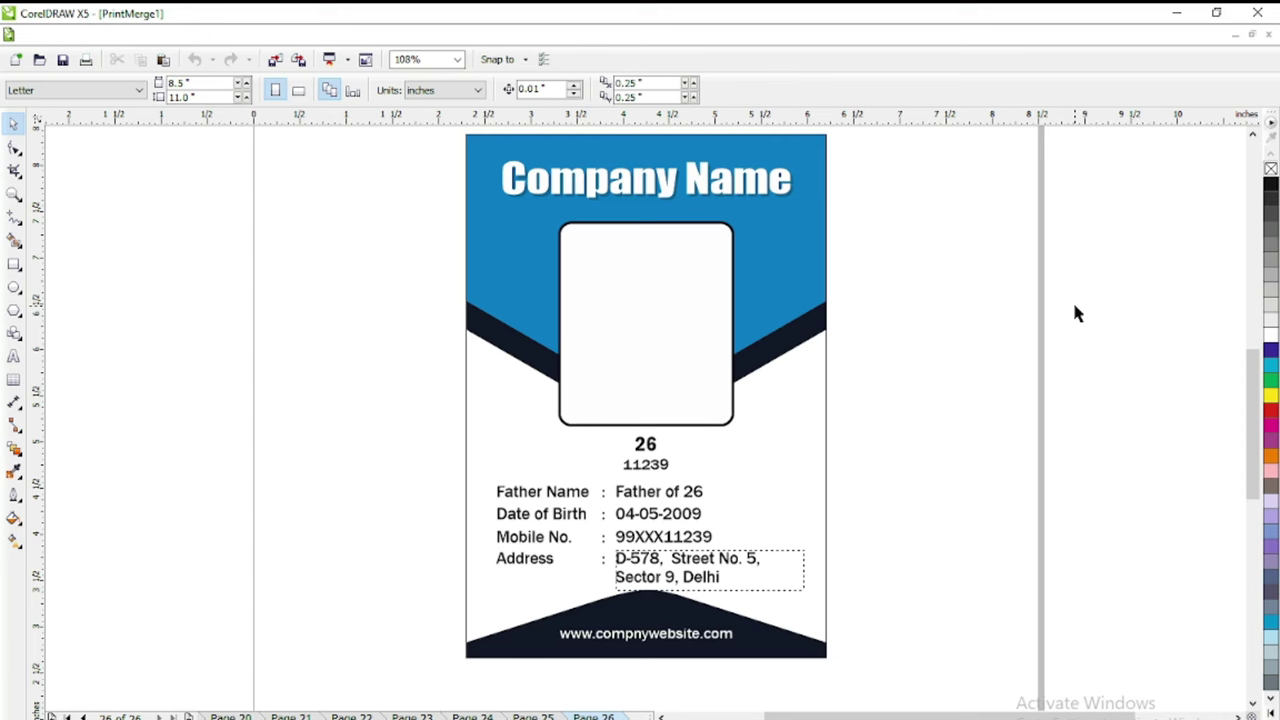
key(Tab)
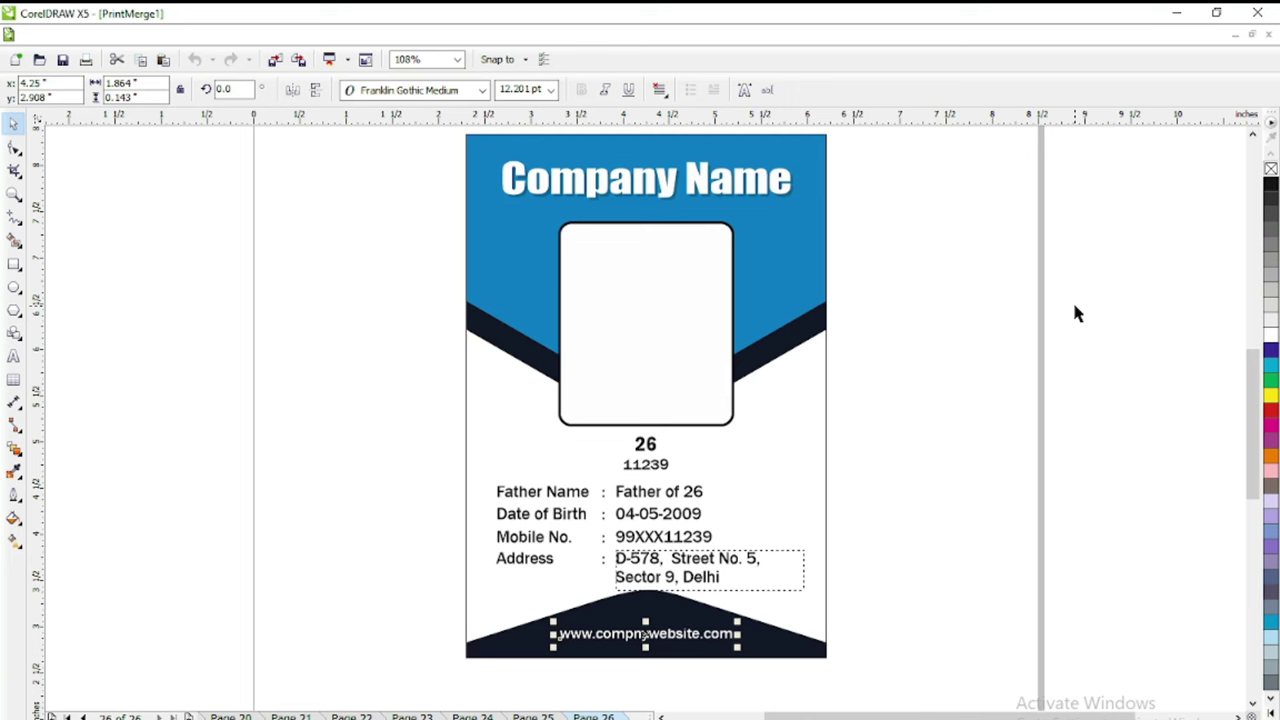
key(Tab)
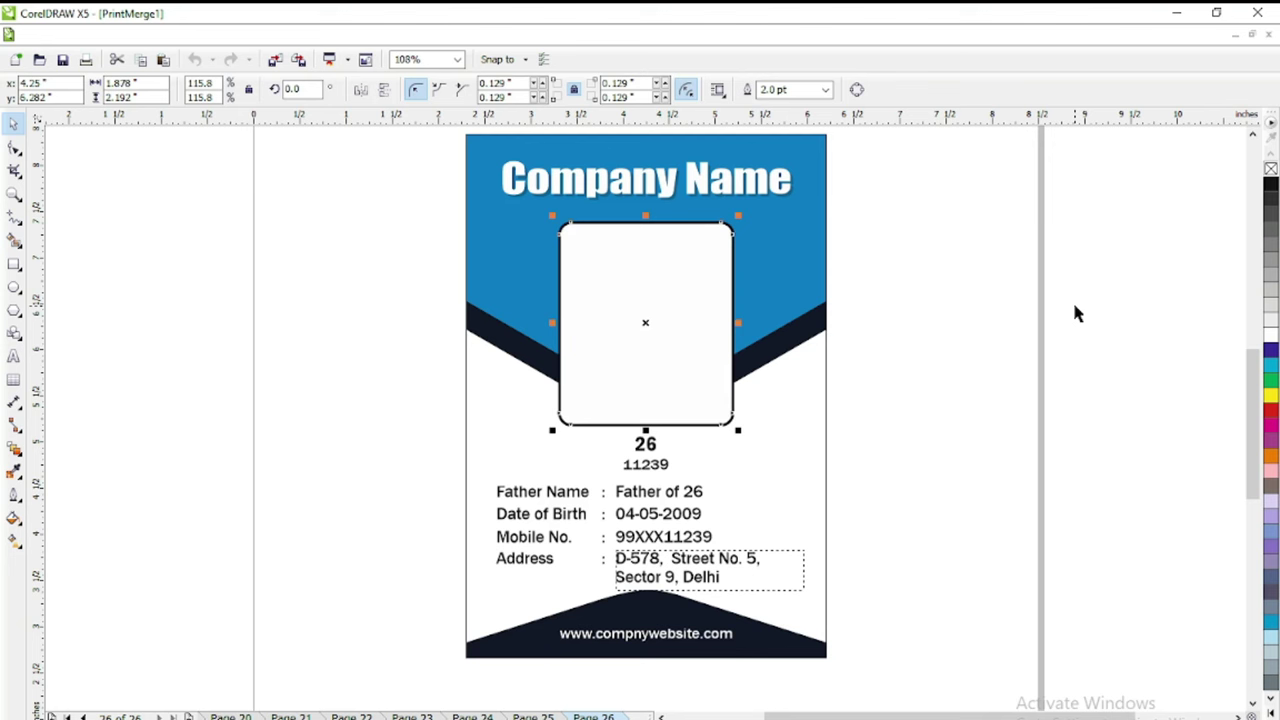
click(1075, 313)
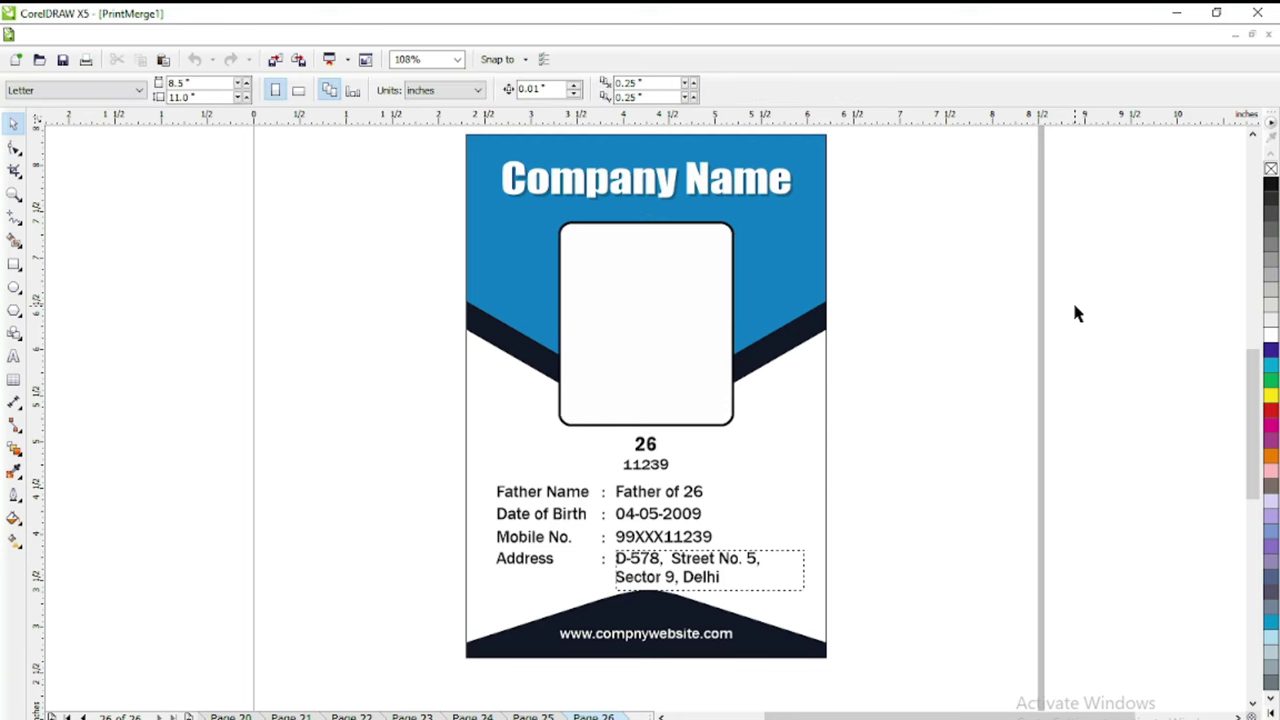
Step: Go back to page 23, Tab-select its website text and photo frame, then deselect
key(Page_Up)
key(Page_Up)
key(Page_Up)
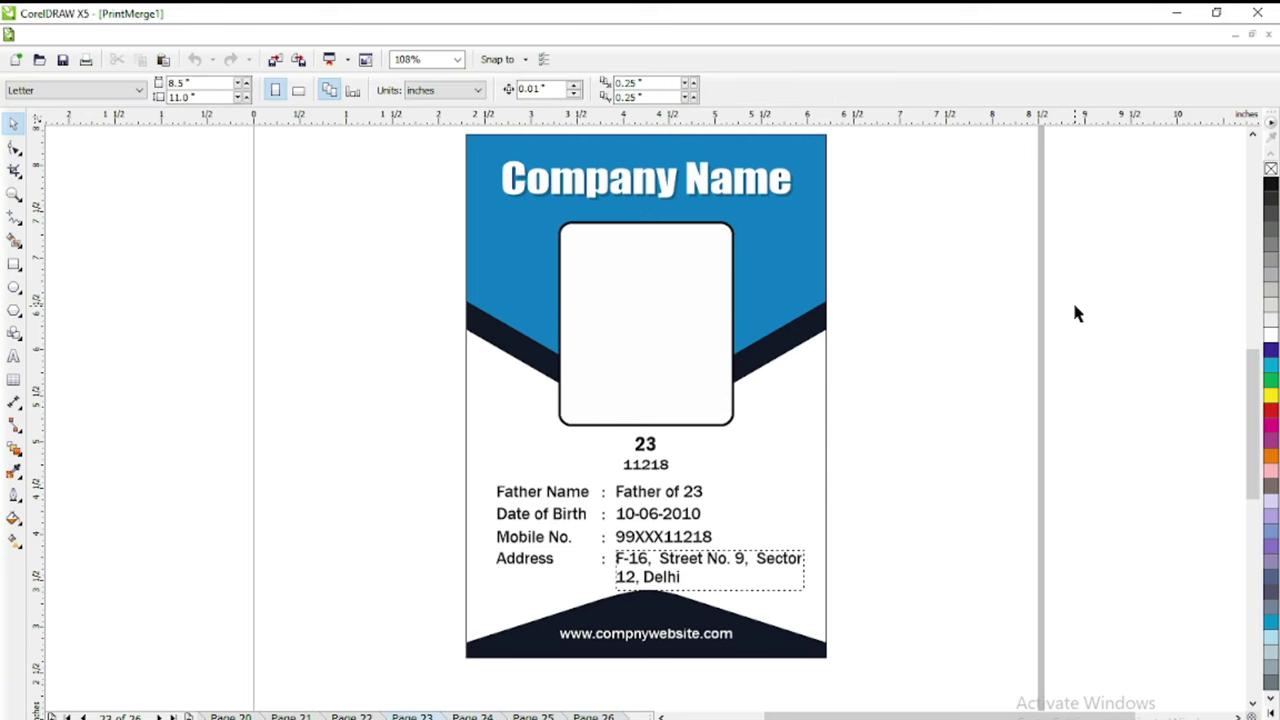
key(Tab)
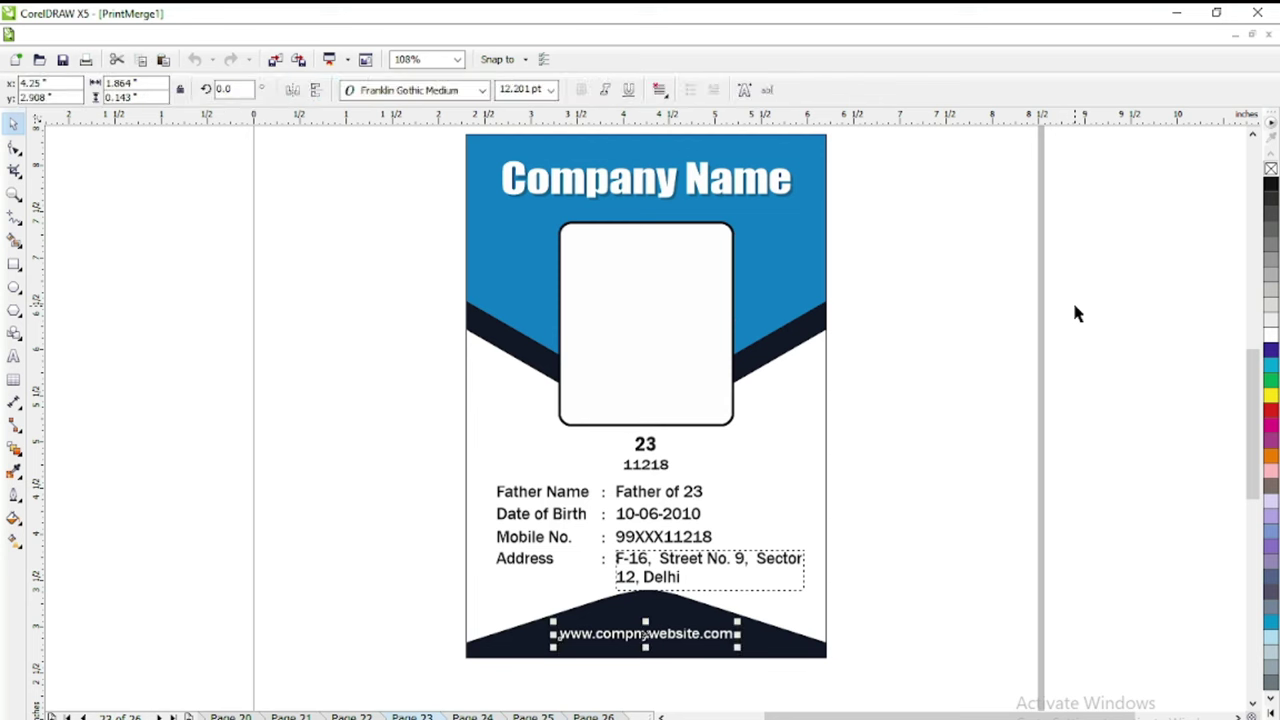
key(Tab)
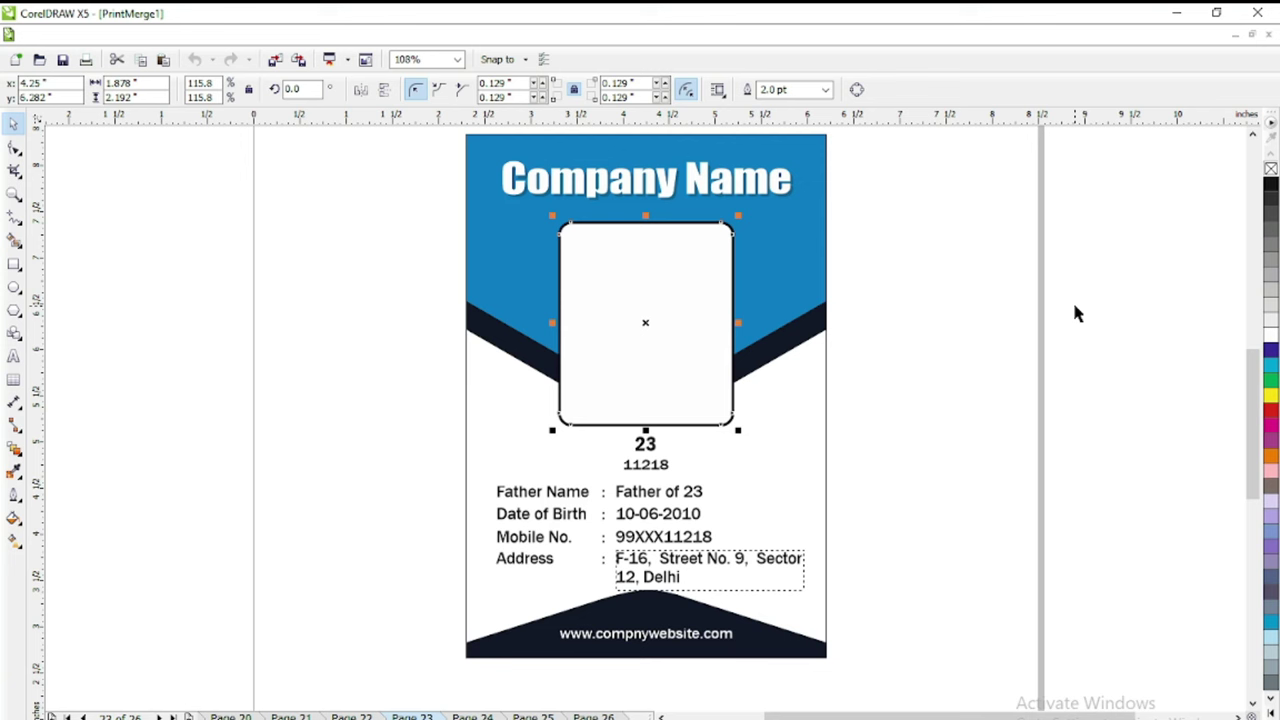
key(Escape)
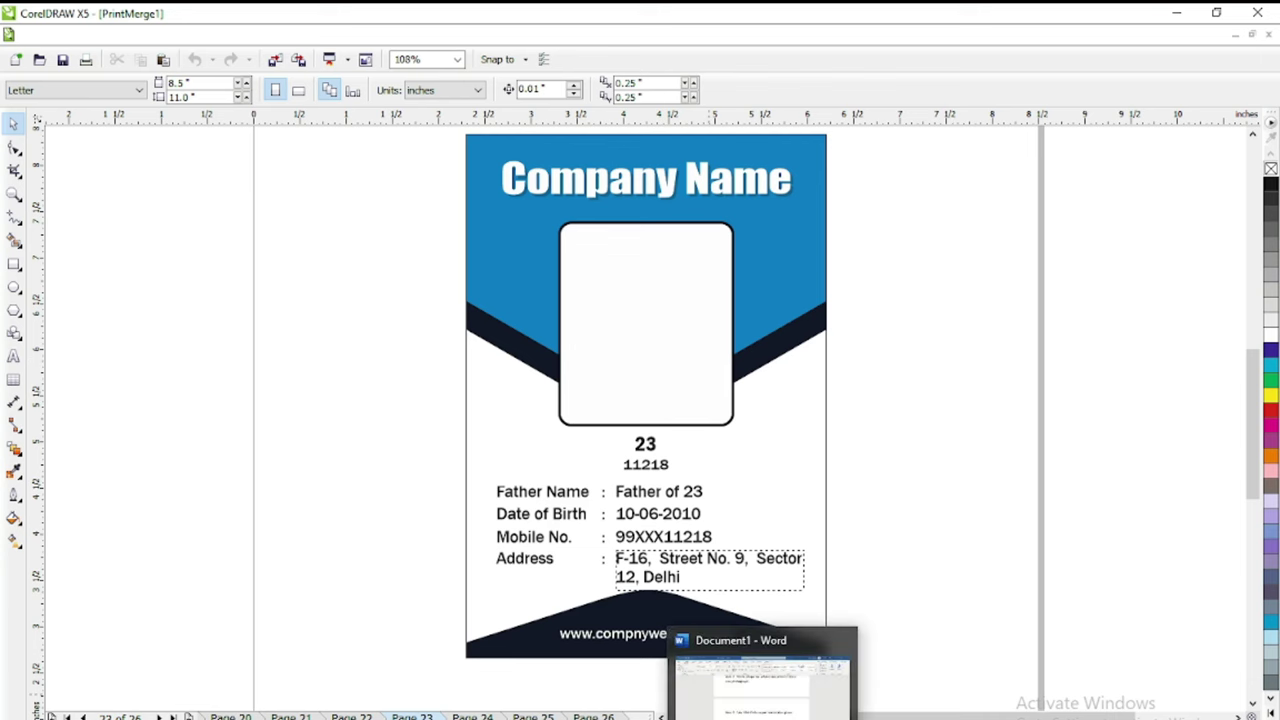
Step: Open Final ID Card Updated from the ID Card - Updated folder in Notepad, select all its code, then minimize
click(463, 710)
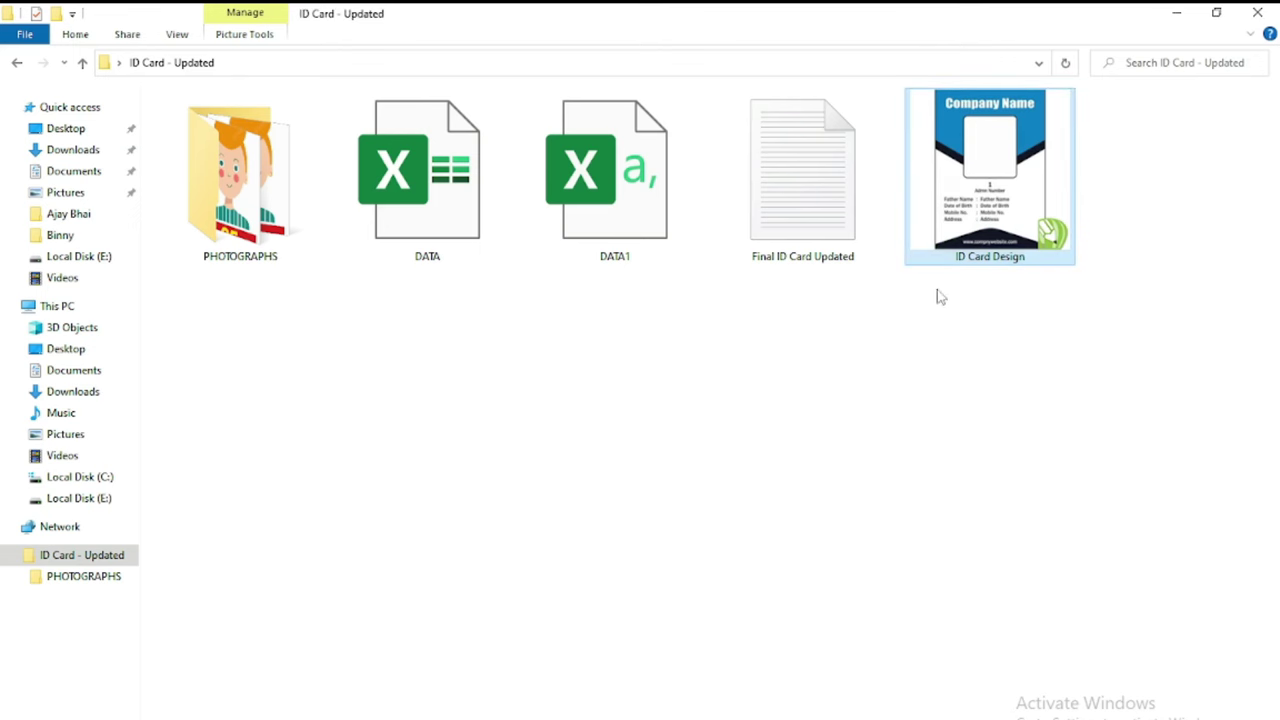
double_click(802, 202)
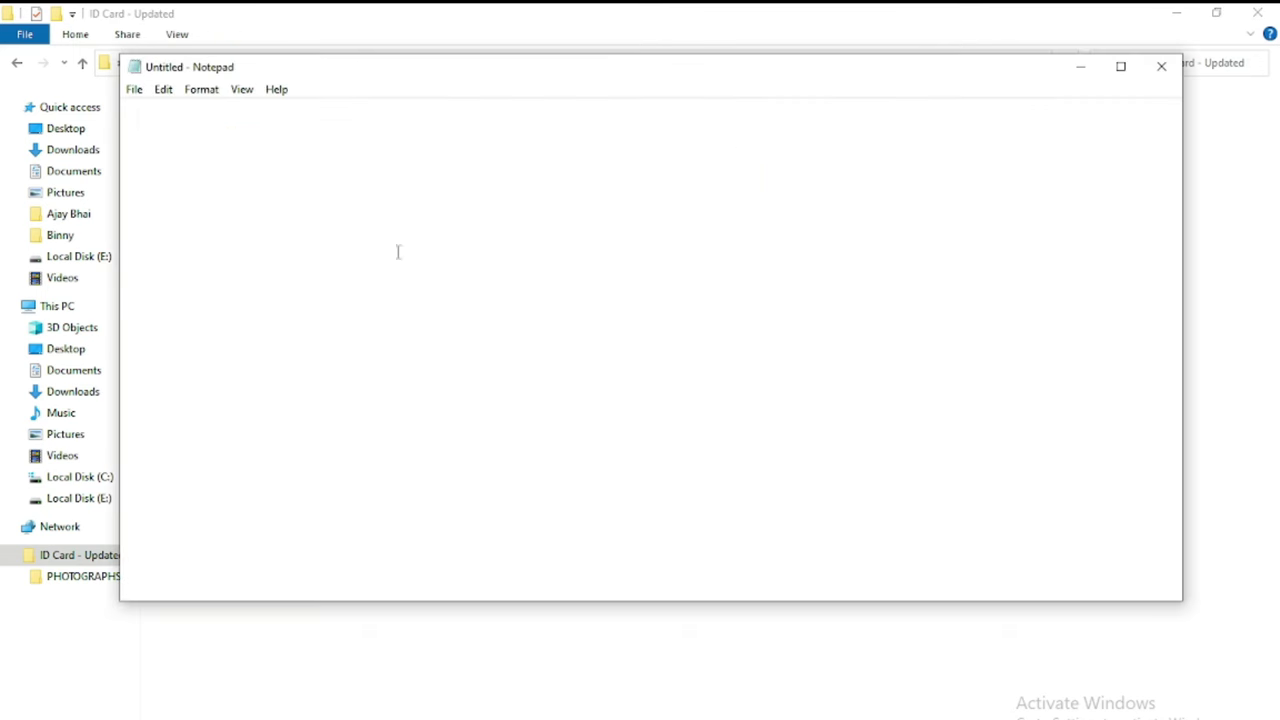
click(321, 251)
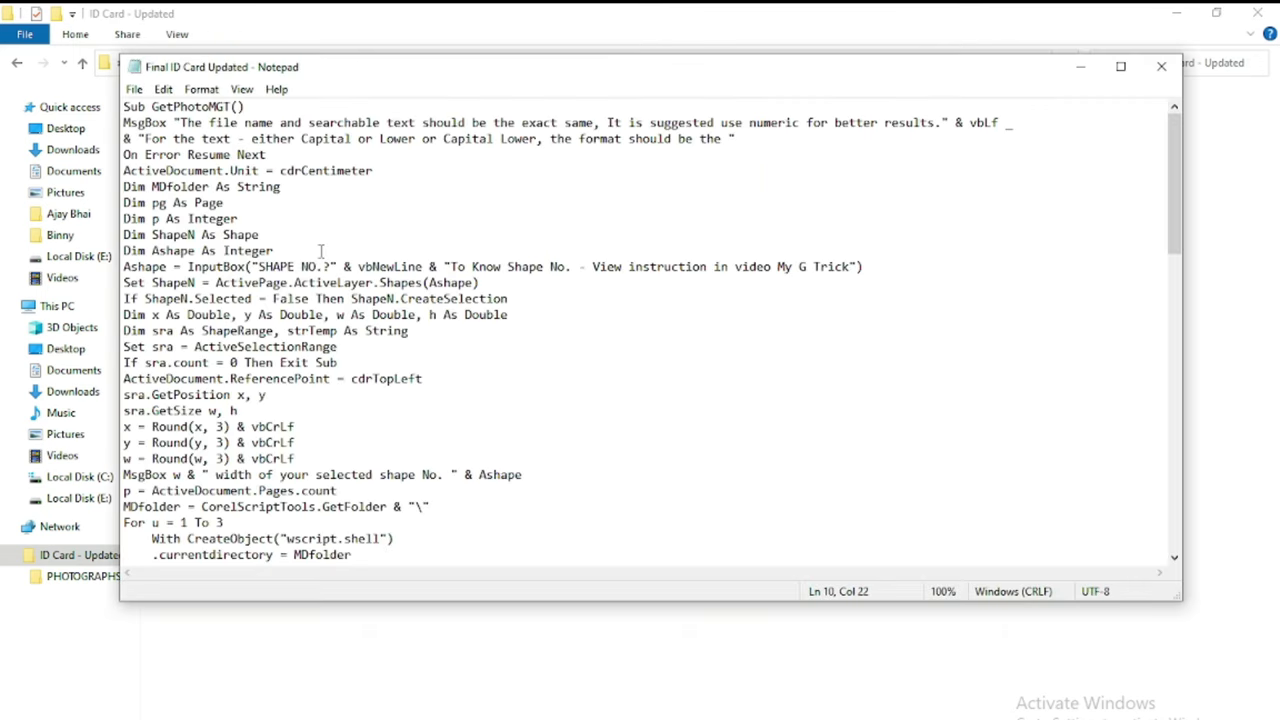
key(ctrl+a)
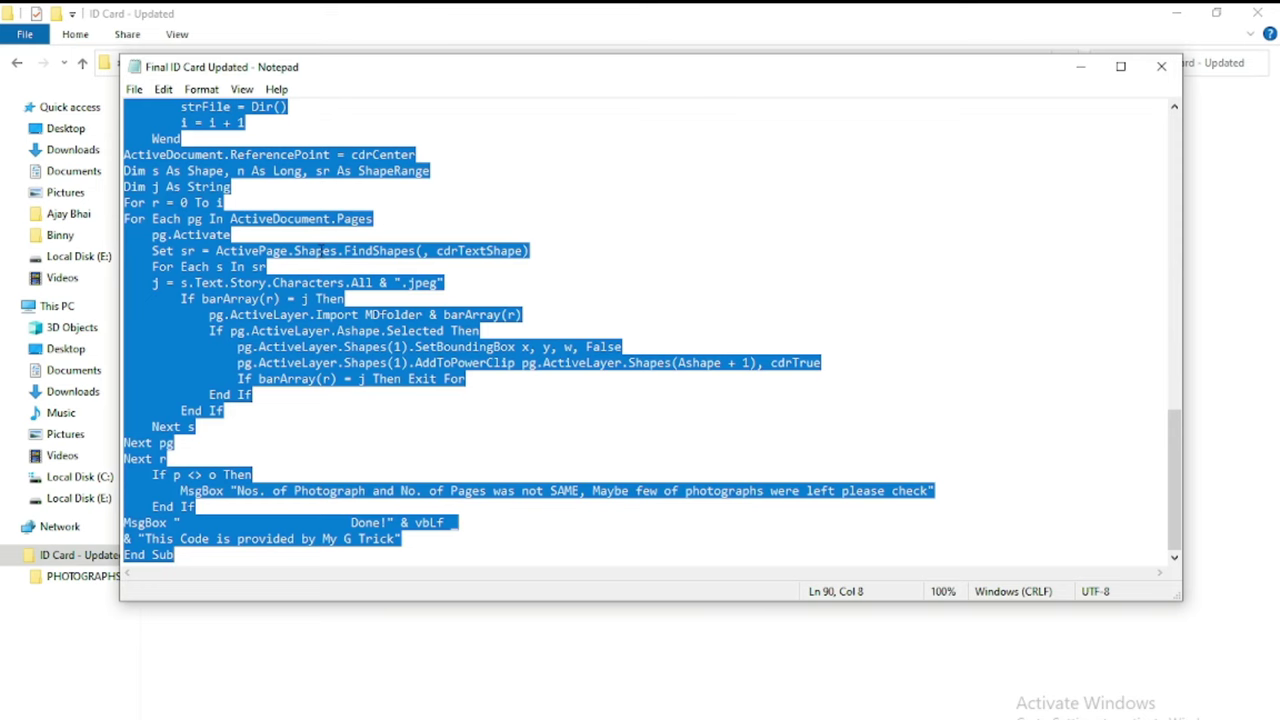
click(1080, 66)
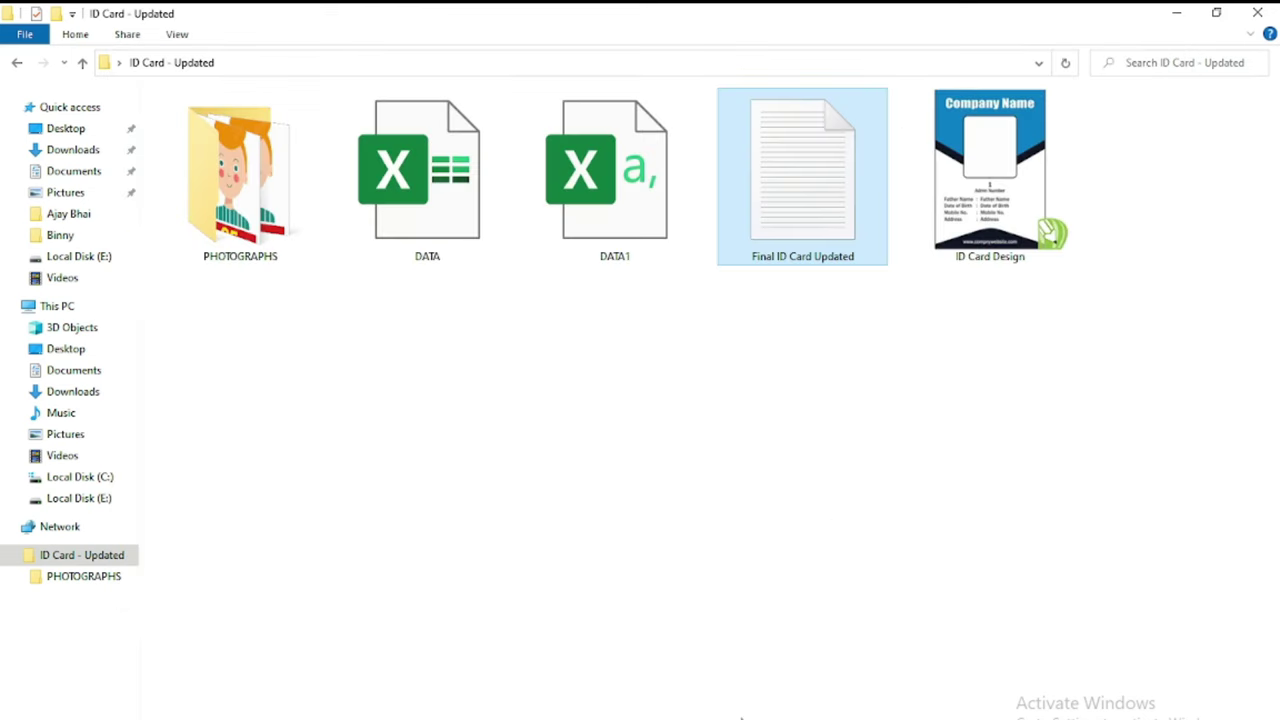
Step: Open CorelDRAW's VBA editor with Alt+F11, collapse GlobalMacros, and maximize the editor window
click(807, 715)
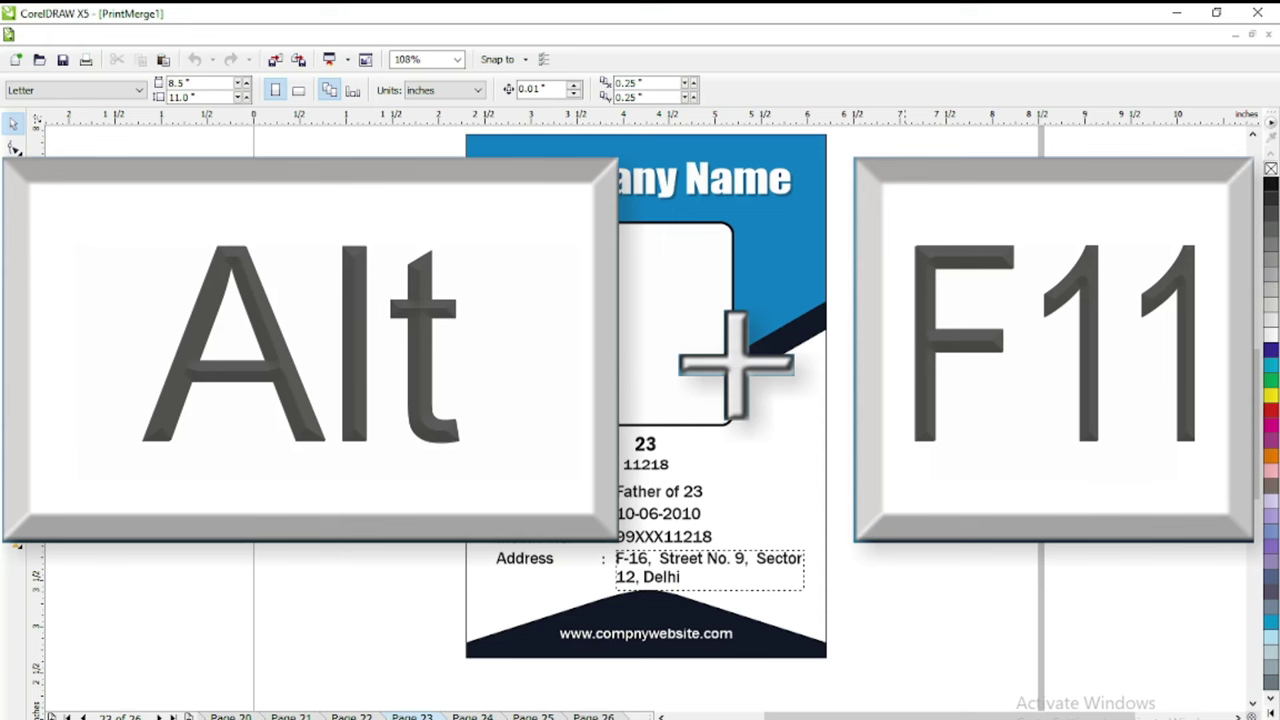
key(alt)
key(alt+F11)
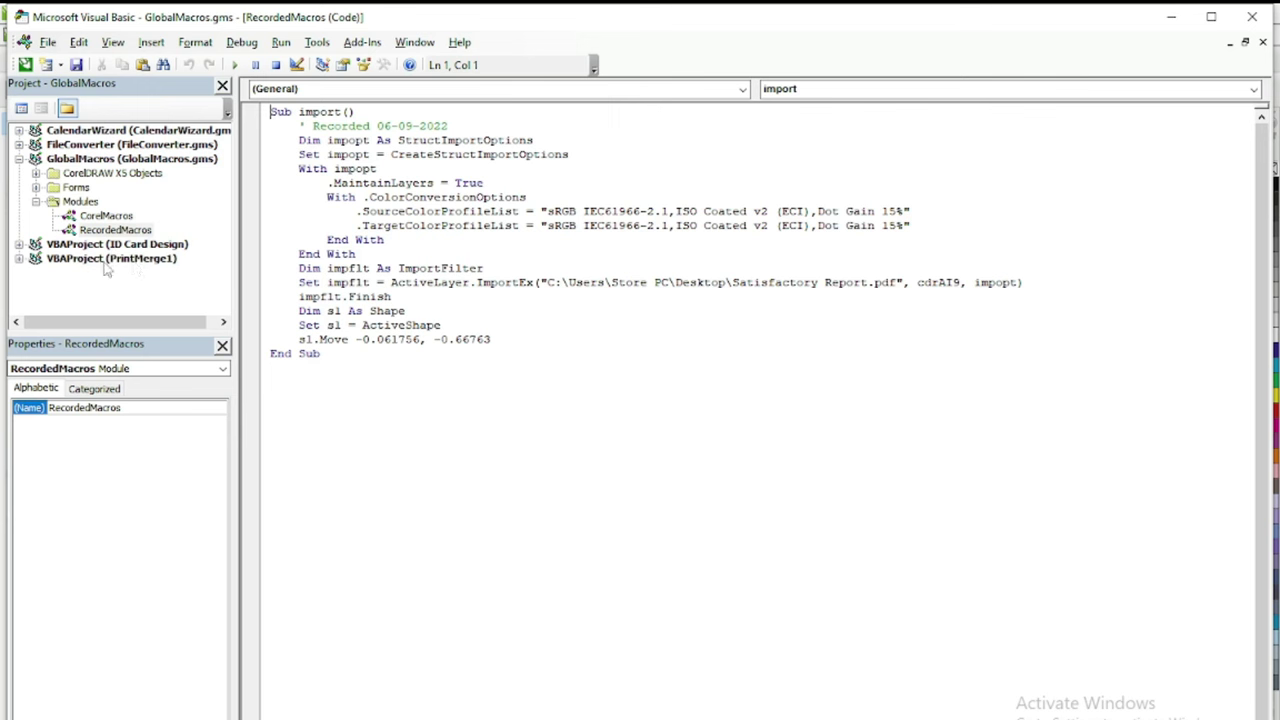
click(18, 159)
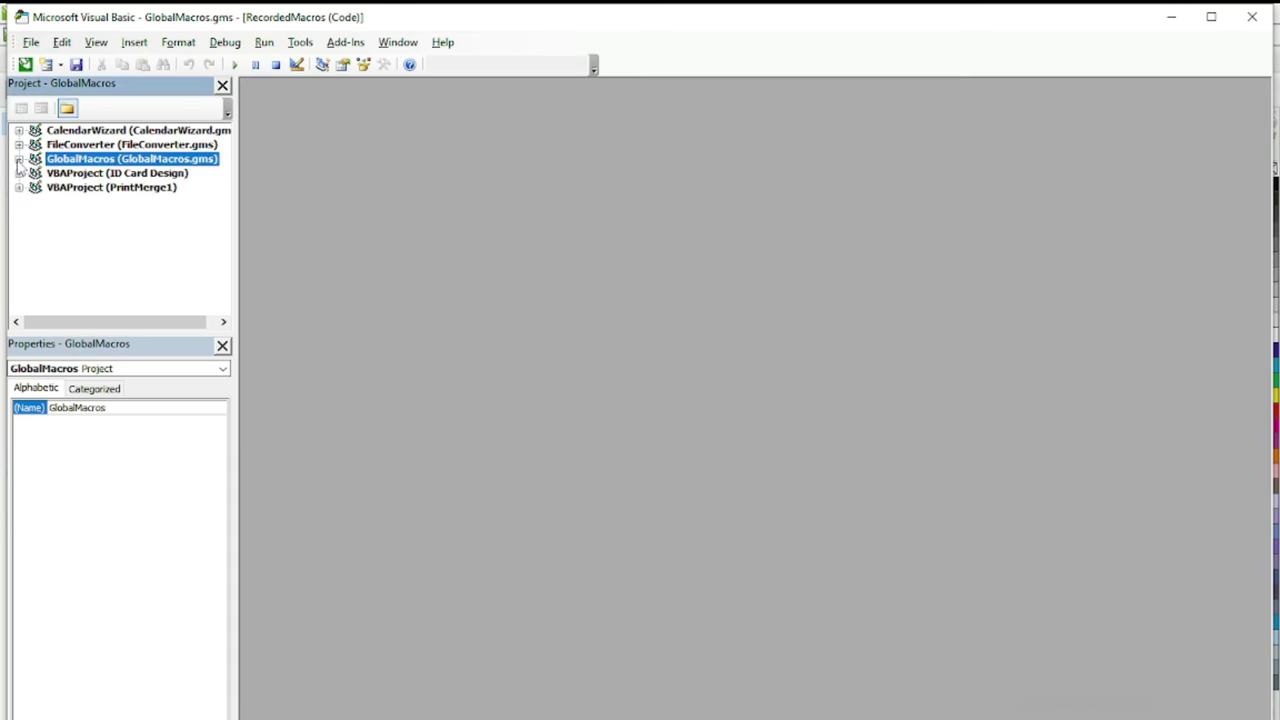
double_click(1089, 24)
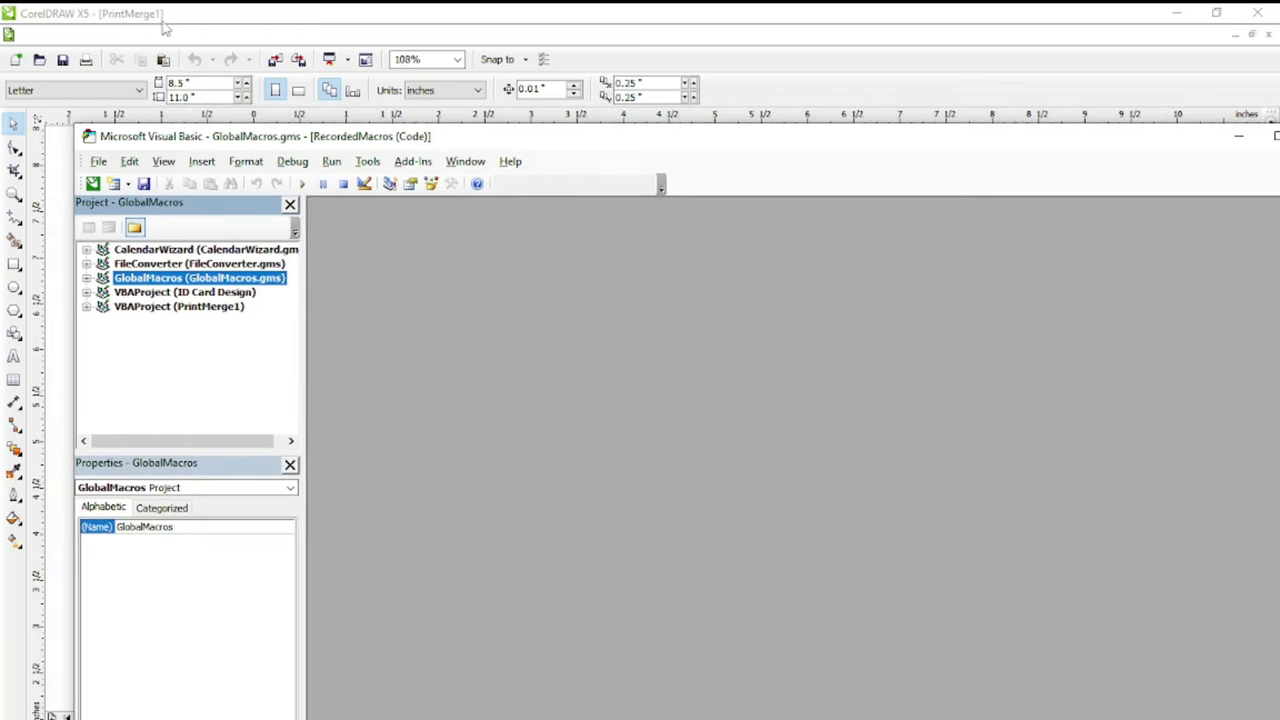
double_click(726, 142)
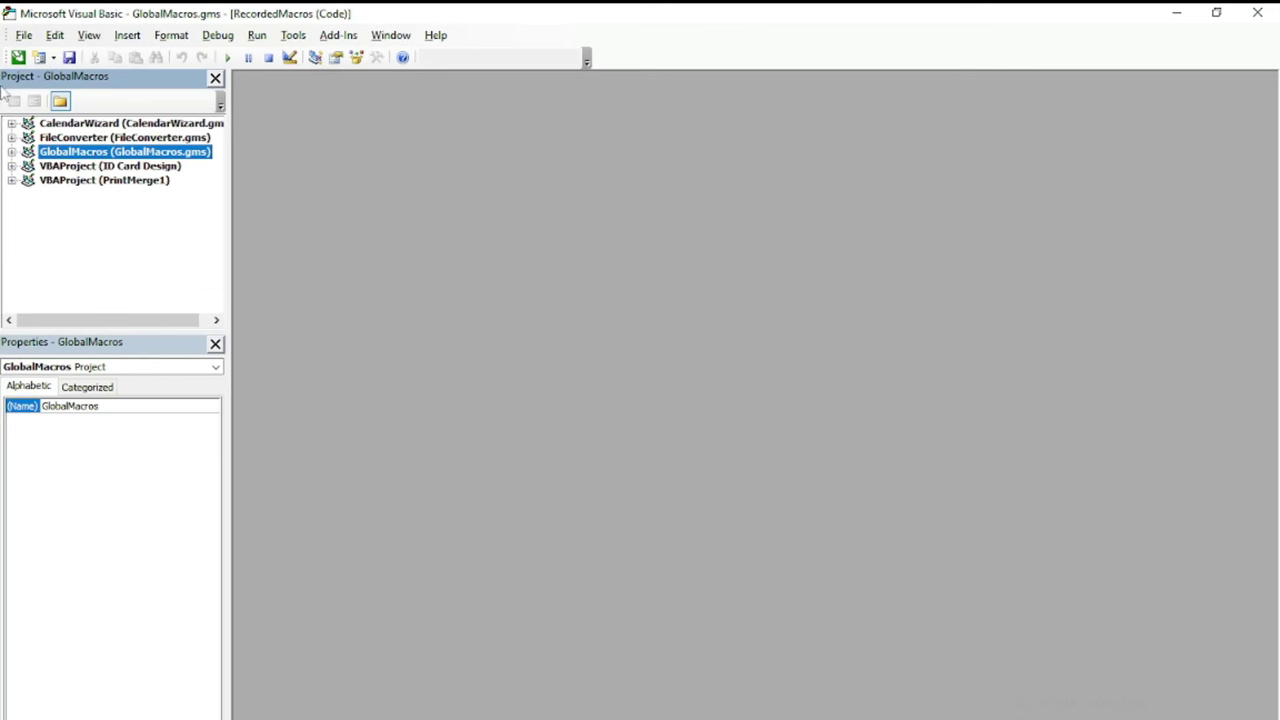
Step: Paste the GetPhotoMGT macro code into PrintMerge1's ThisDocument module, then close the Visual Basic editor
click(120, 182)
double_click(122, 182)
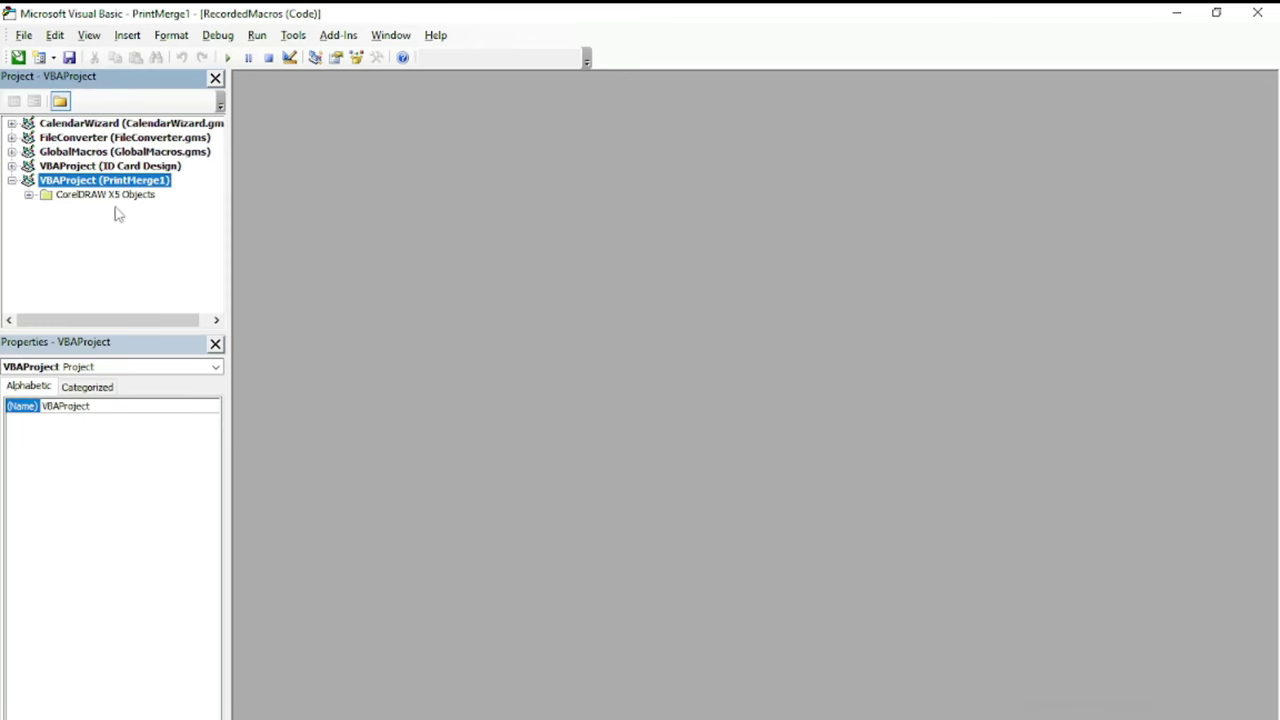
double_click(134, 198)
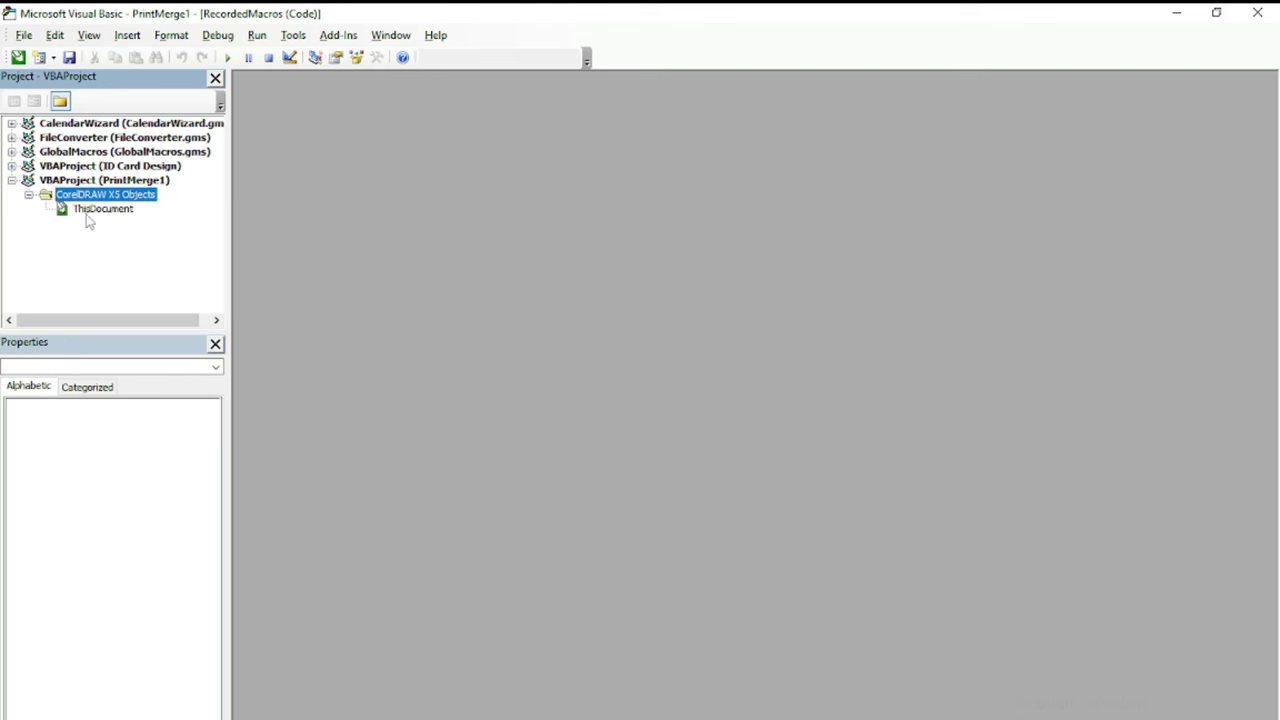
click(91, 214)
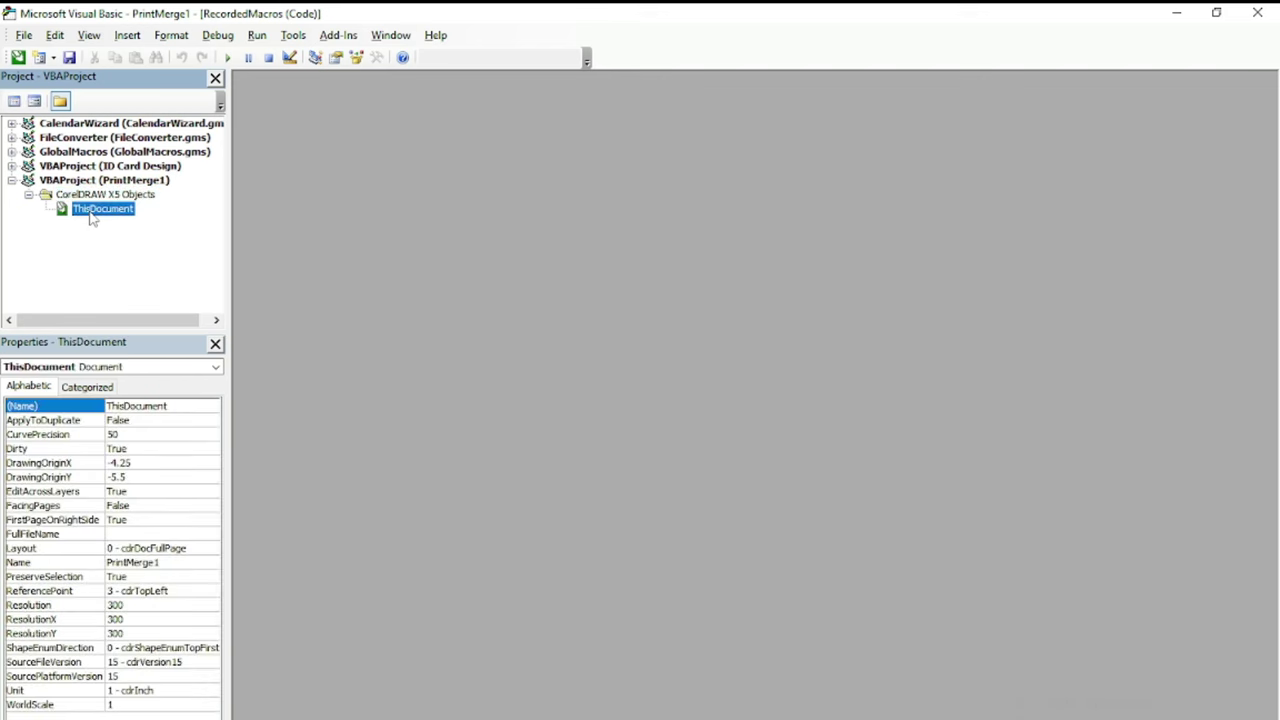
double_click(100, 209)
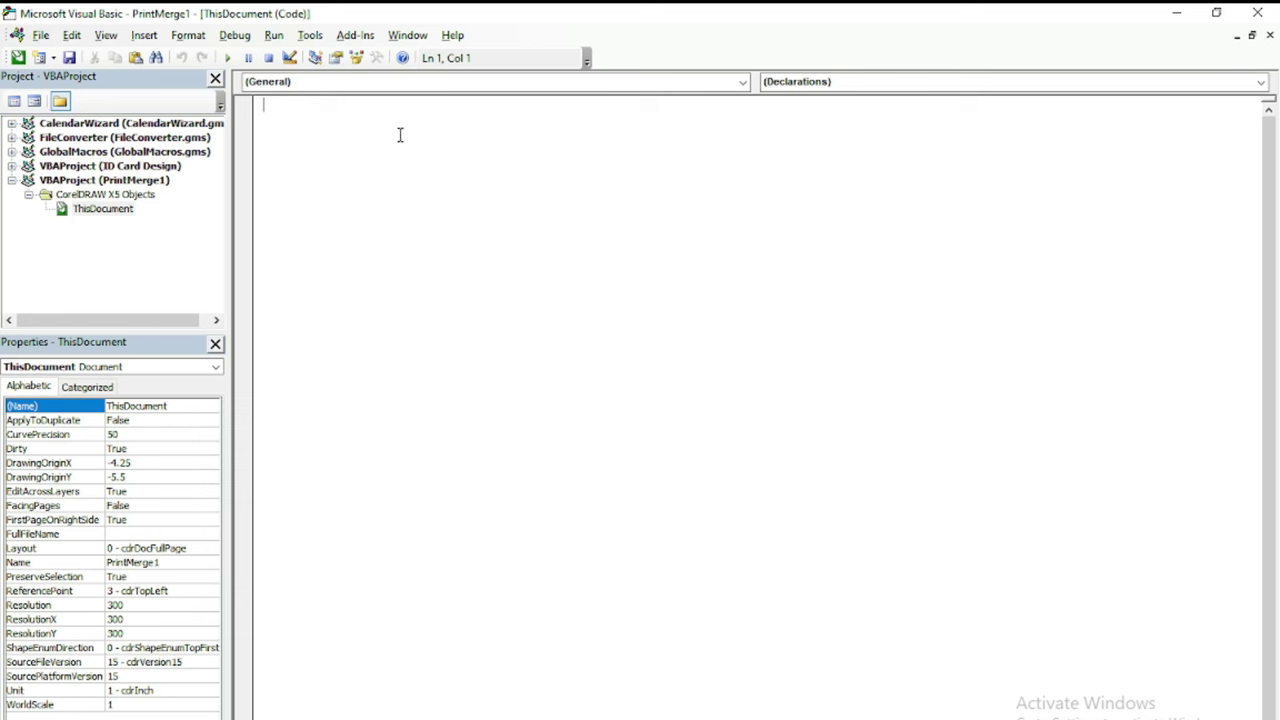
key(ctrl+v)
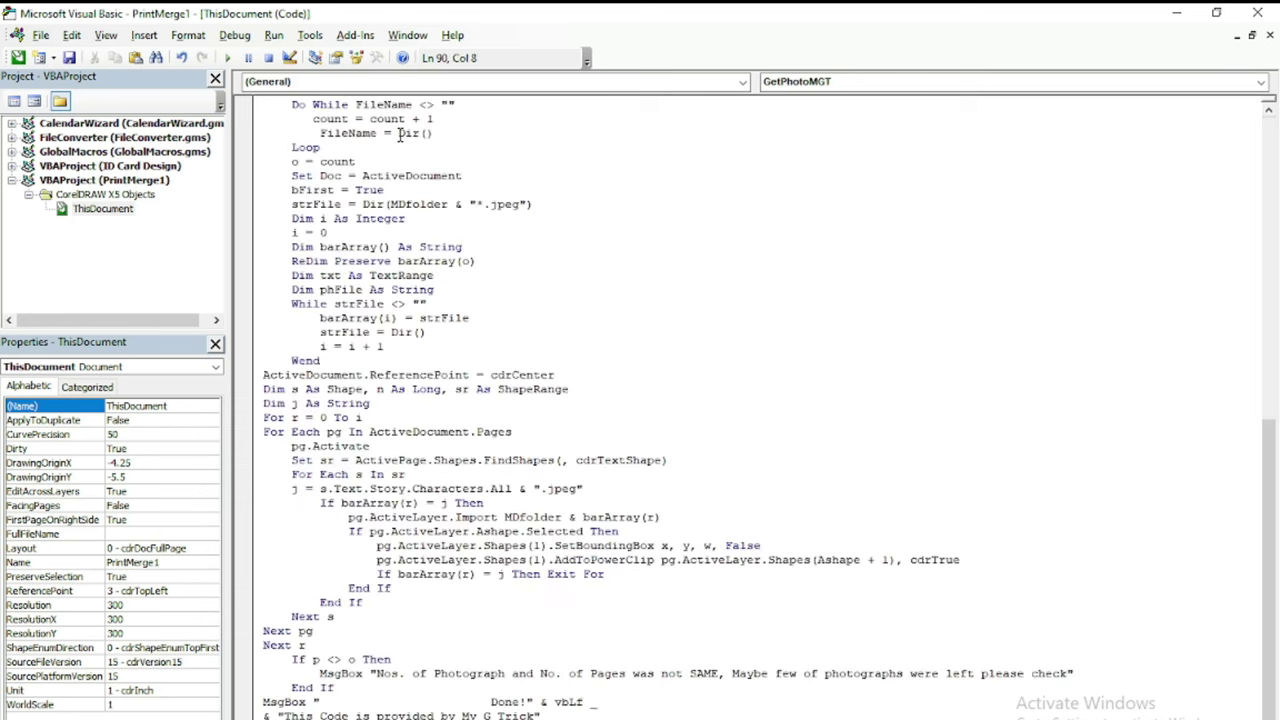
click(1257, 12)
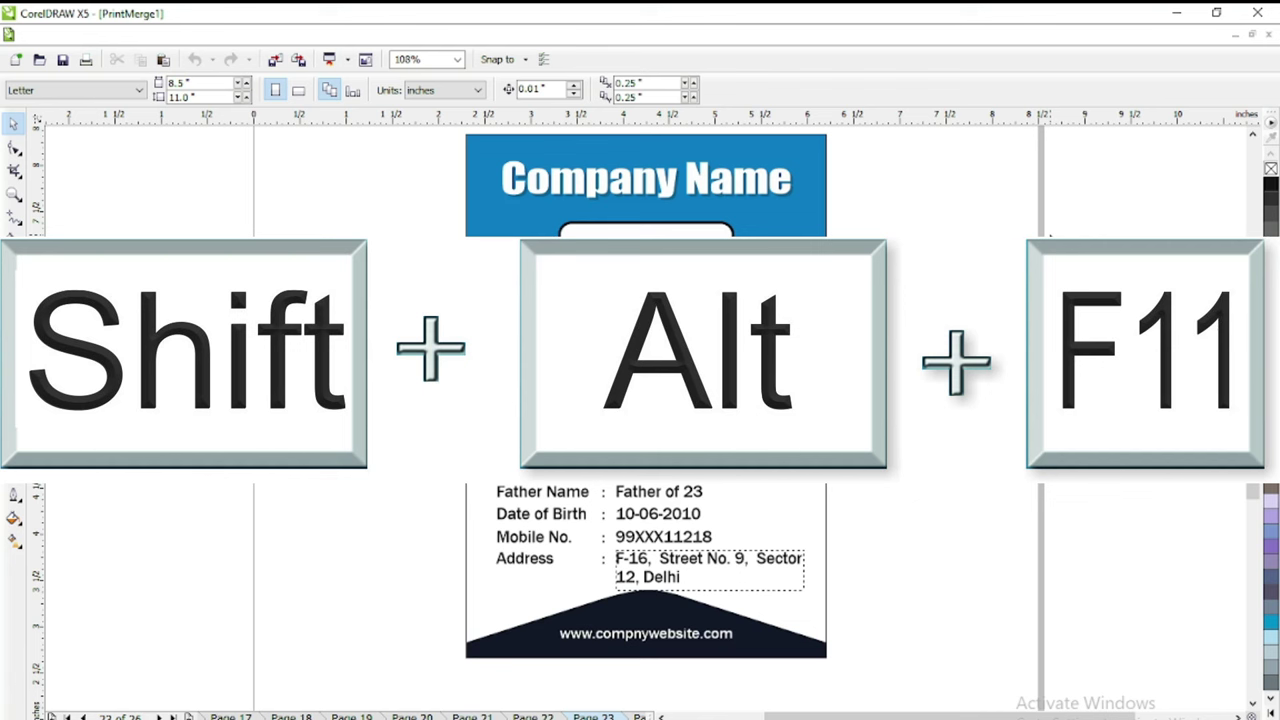
Step: Run GetPhotoMGT from VBAProject (PrintMerge1) > ThisDocument in the Macro Manager (Shift+Alt+F11)
key(alt+shift+F11)
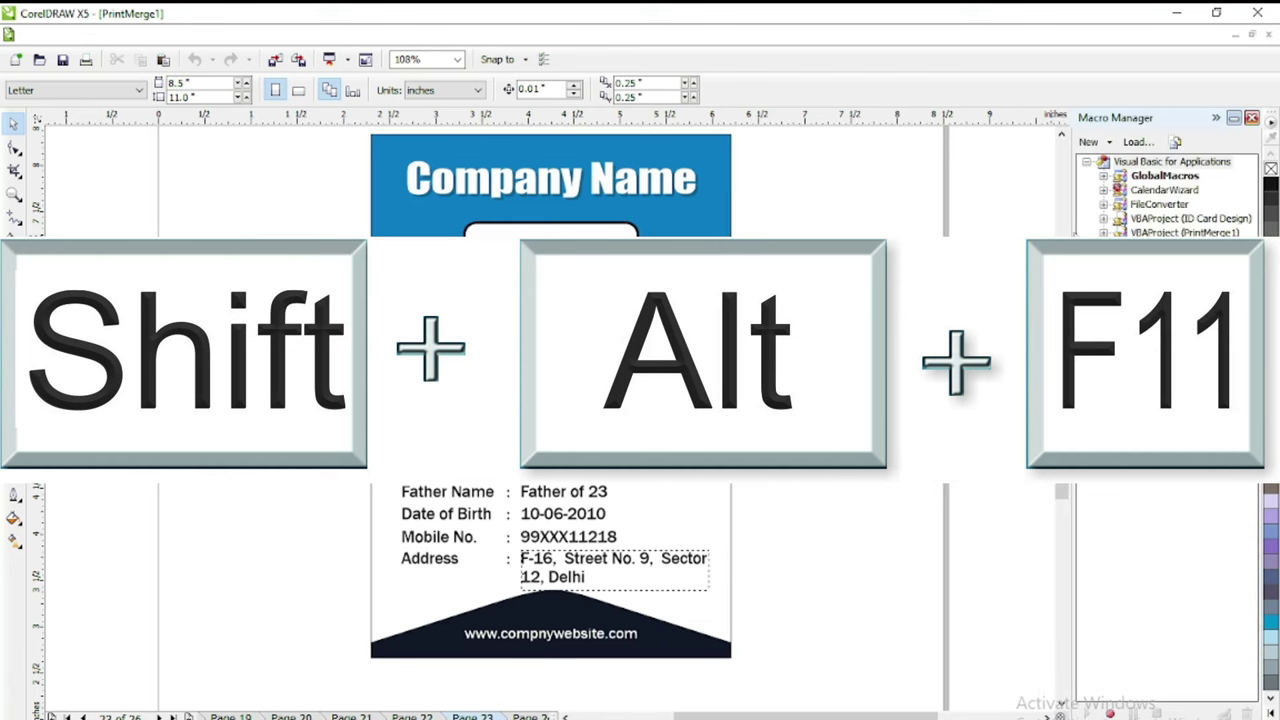
click(1190, 234)
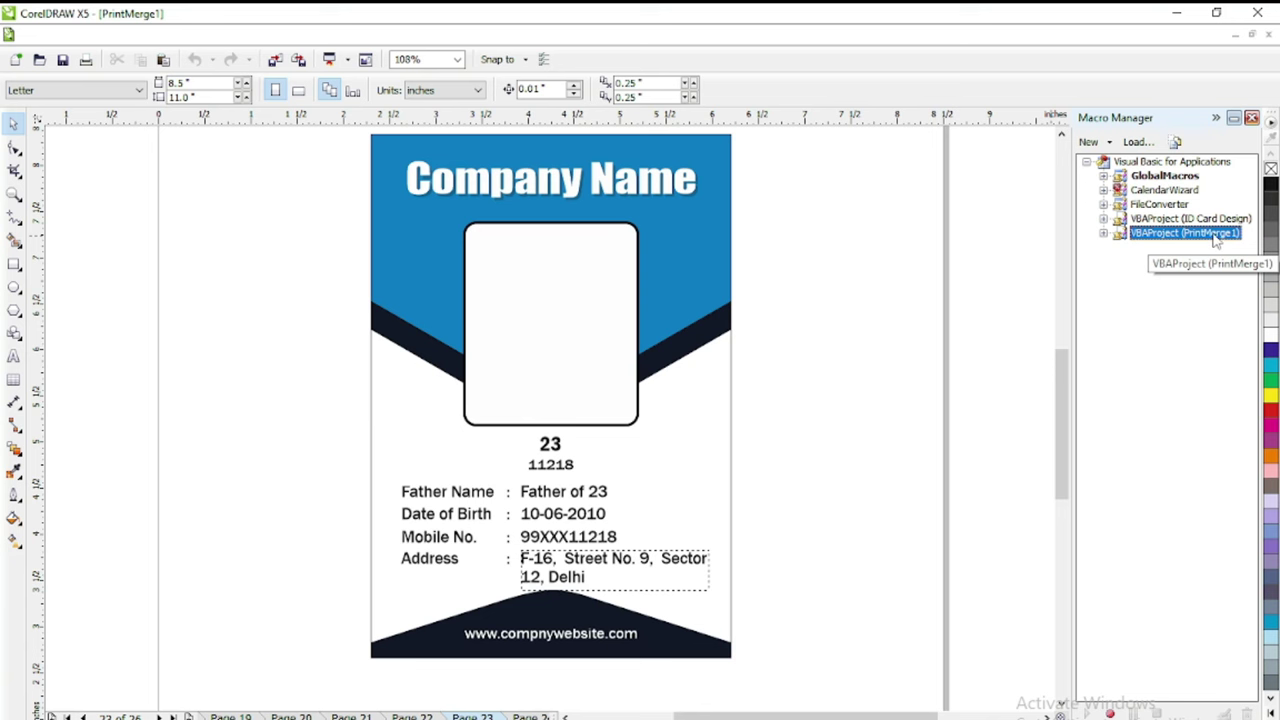
double_click(1215, 238)
double_click(1185, 247)
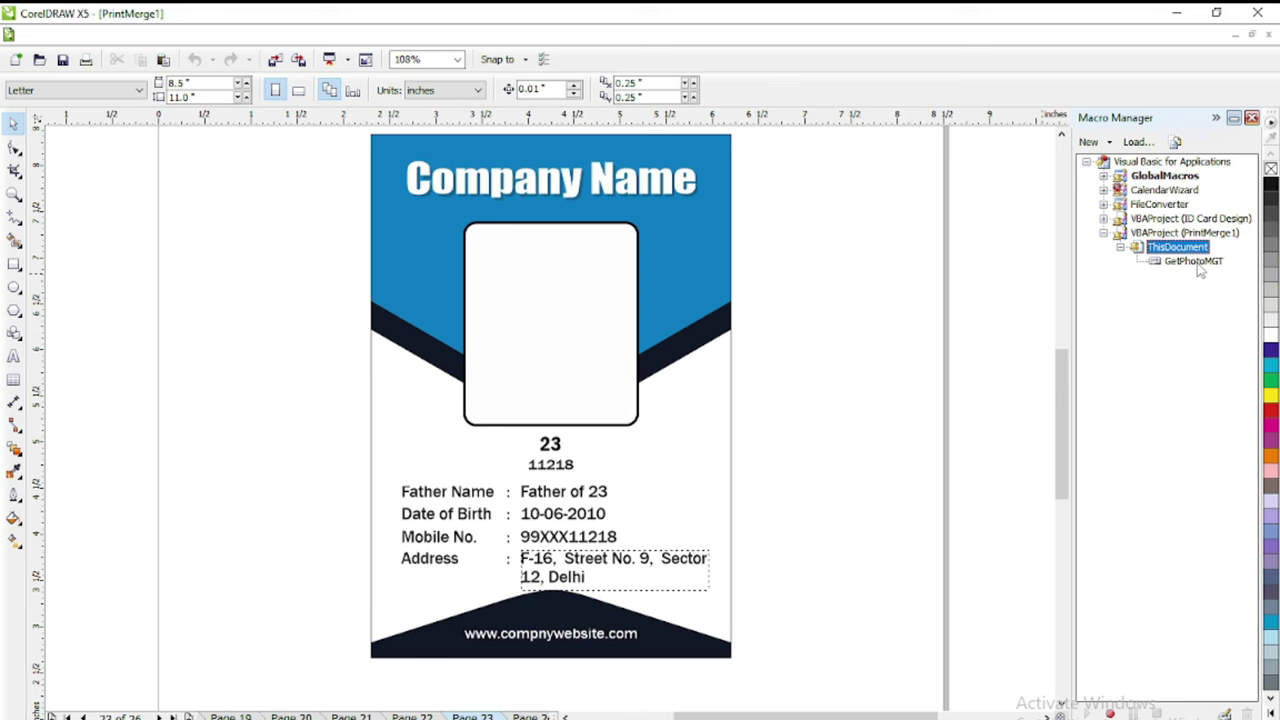
double_click(1195, 261)
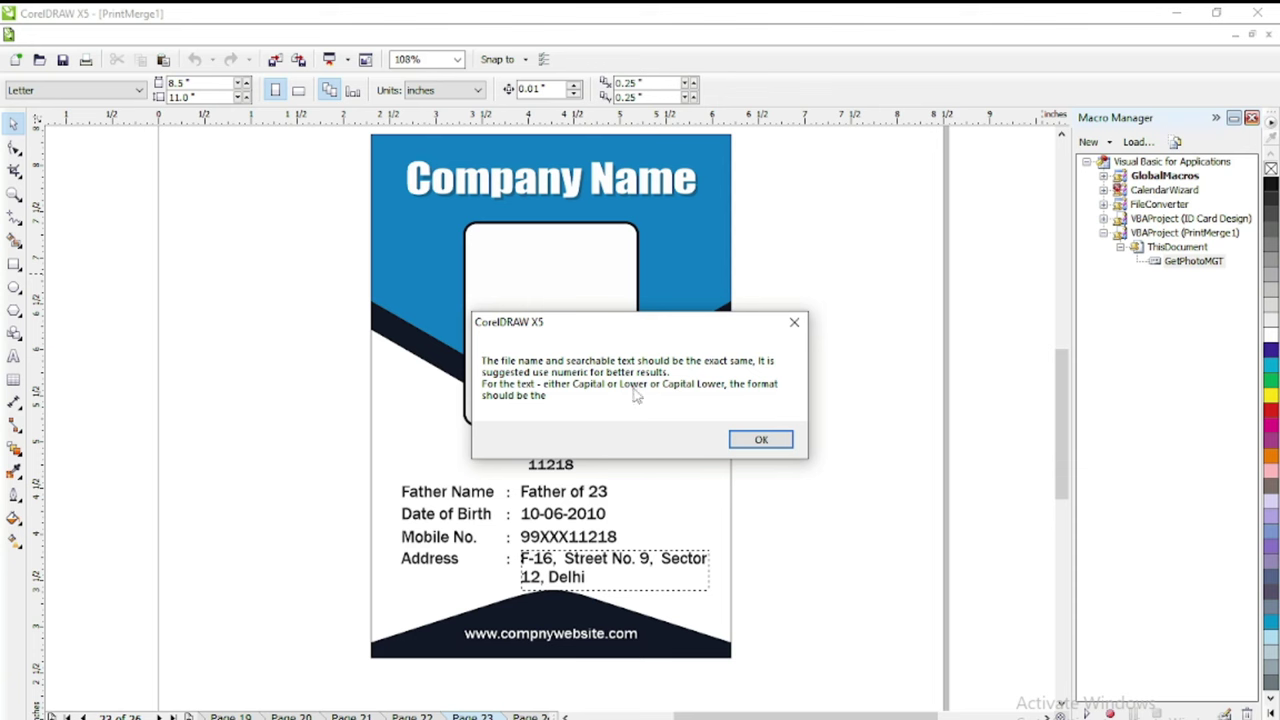
Step: Check the numbered photo files in PHOTOGRAPHS, then acknowledge the macro's file-name note
drag(590, 341, 771, 241)
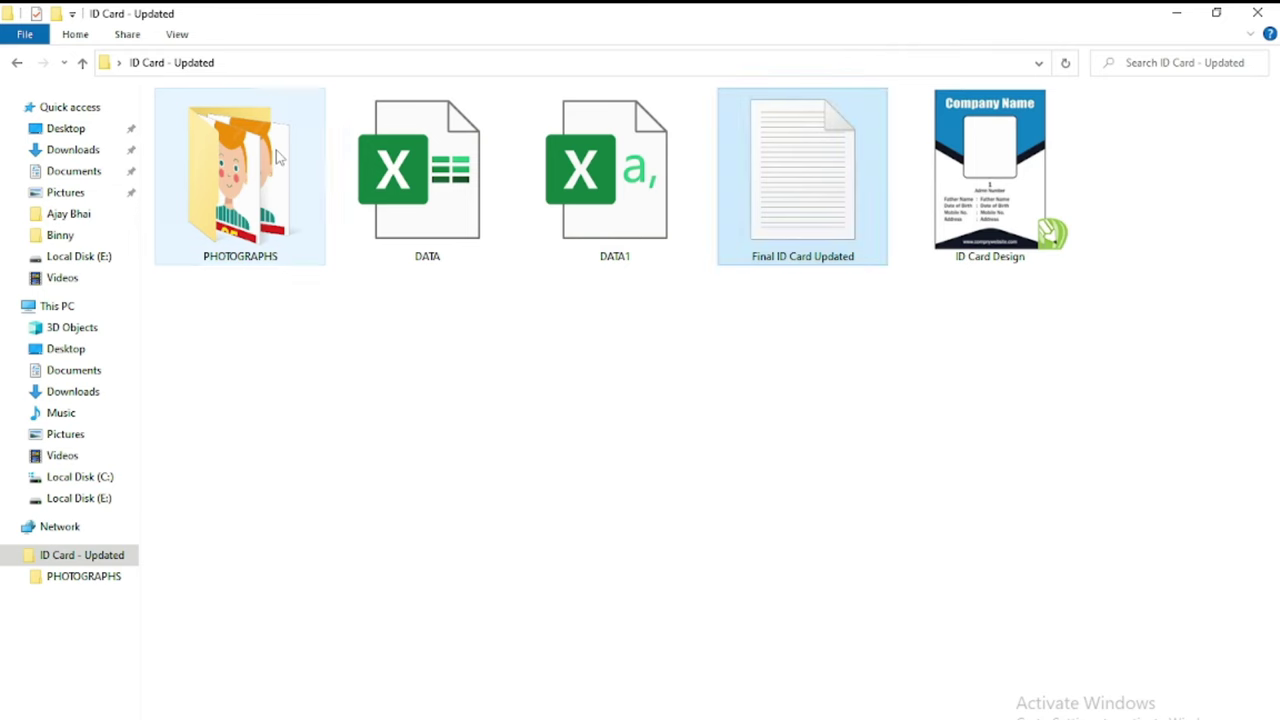
double_click(276, 150)
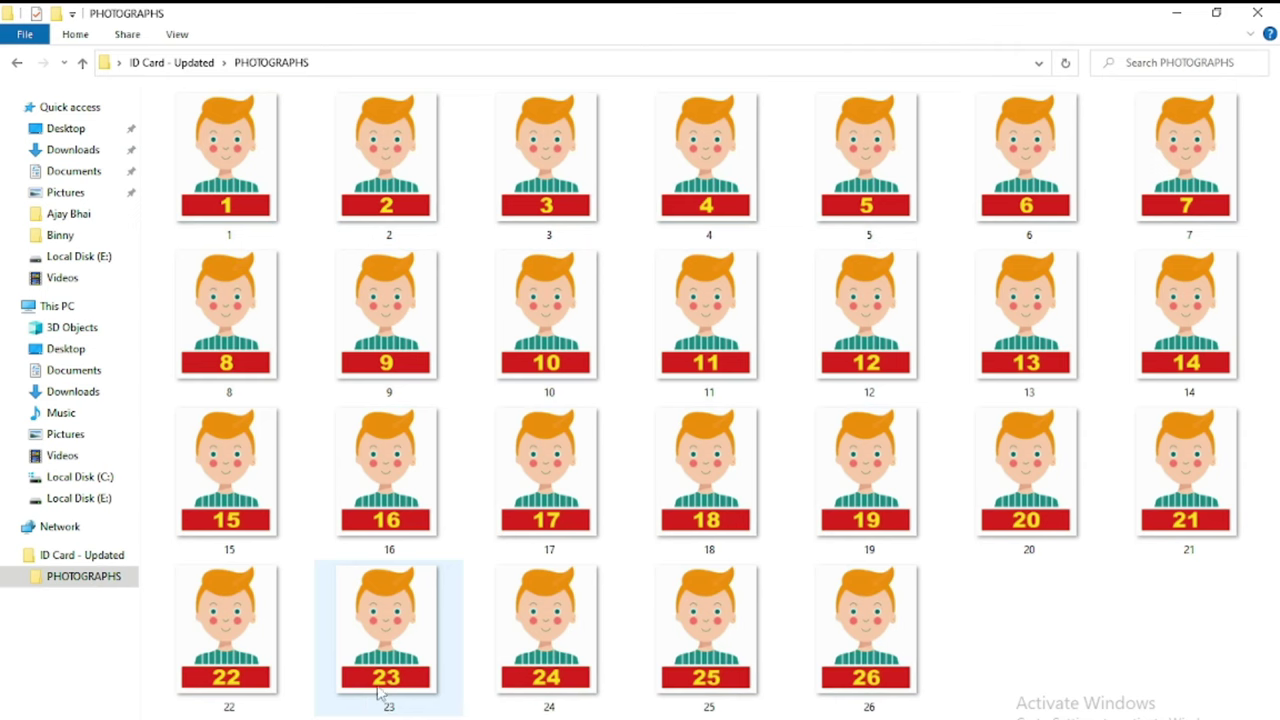
click(1176, 12)
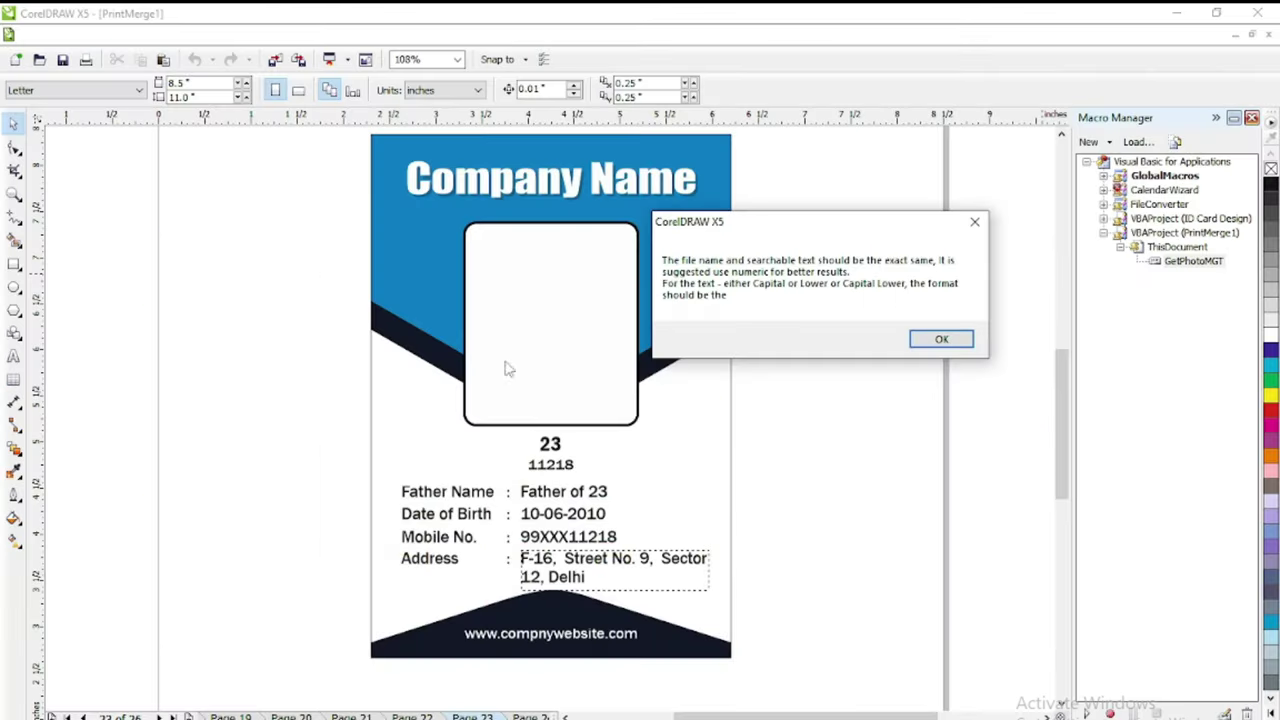
click(938, 340)
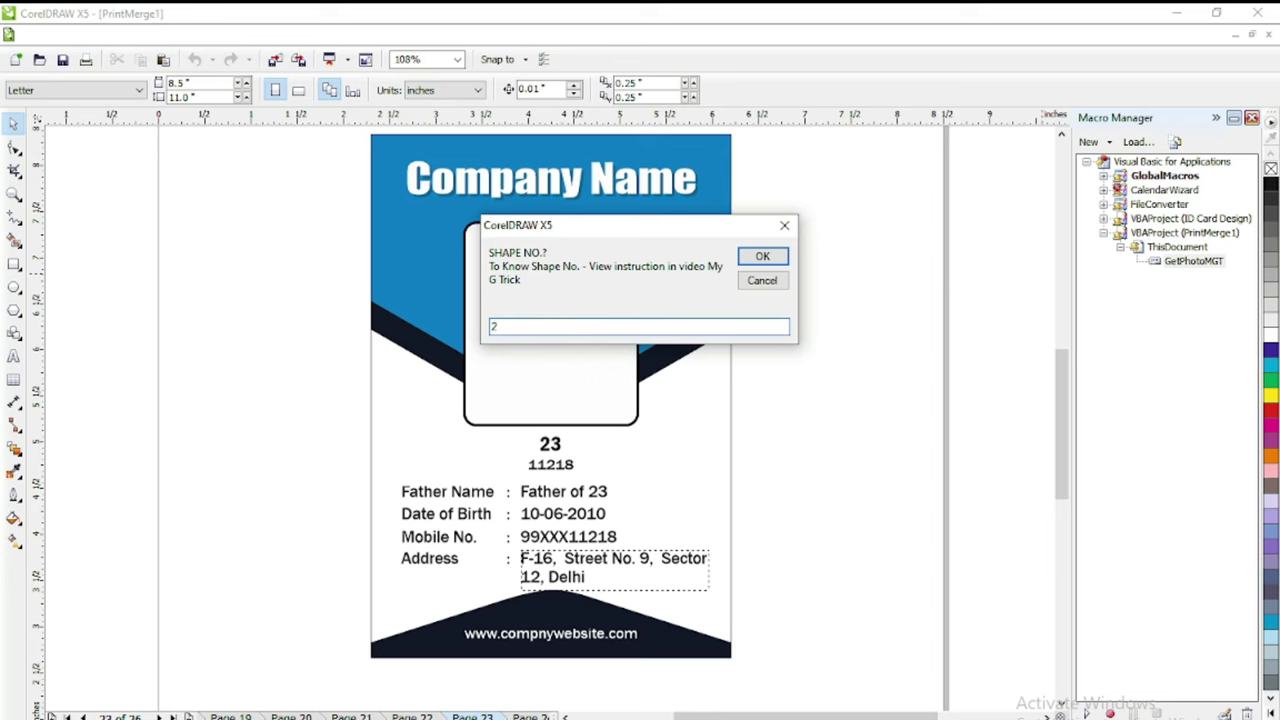
Step: Confirm shape number 2 as the photo frame and acknowledge the frame width message
drag(571, 234, 634, 263)
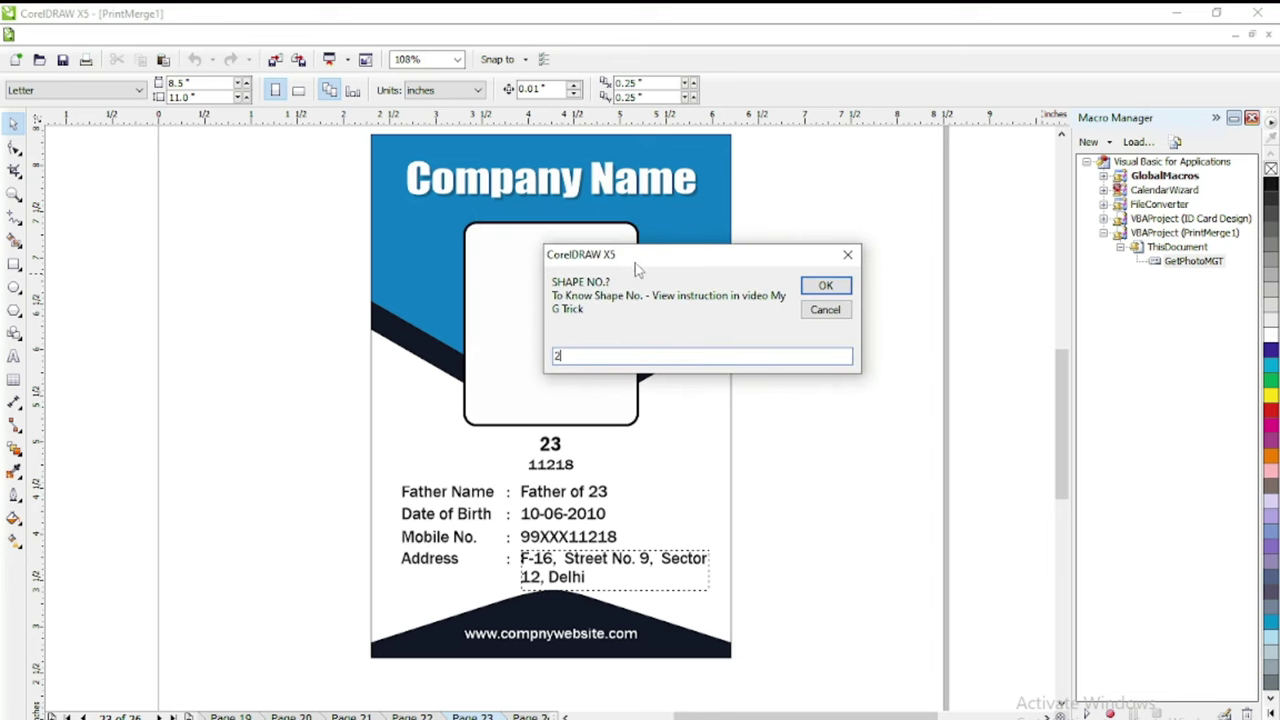
click(822, 286)
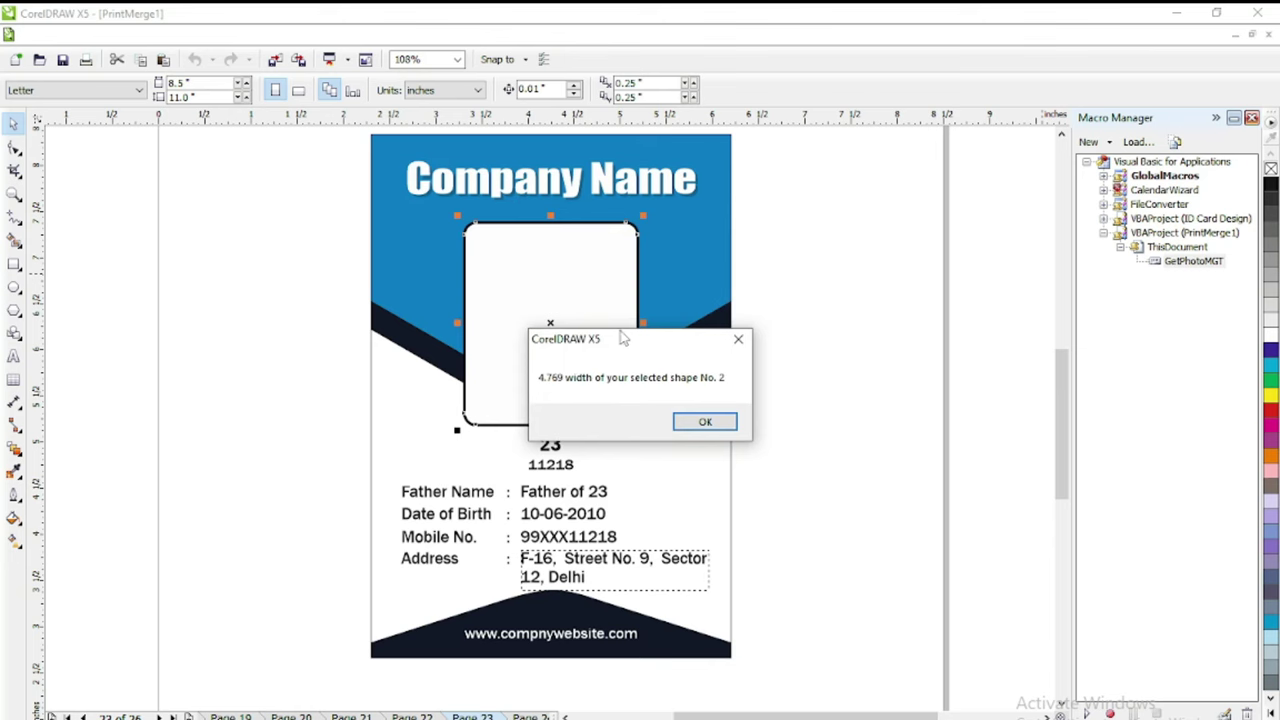
drag(620, 338, 790, 253)
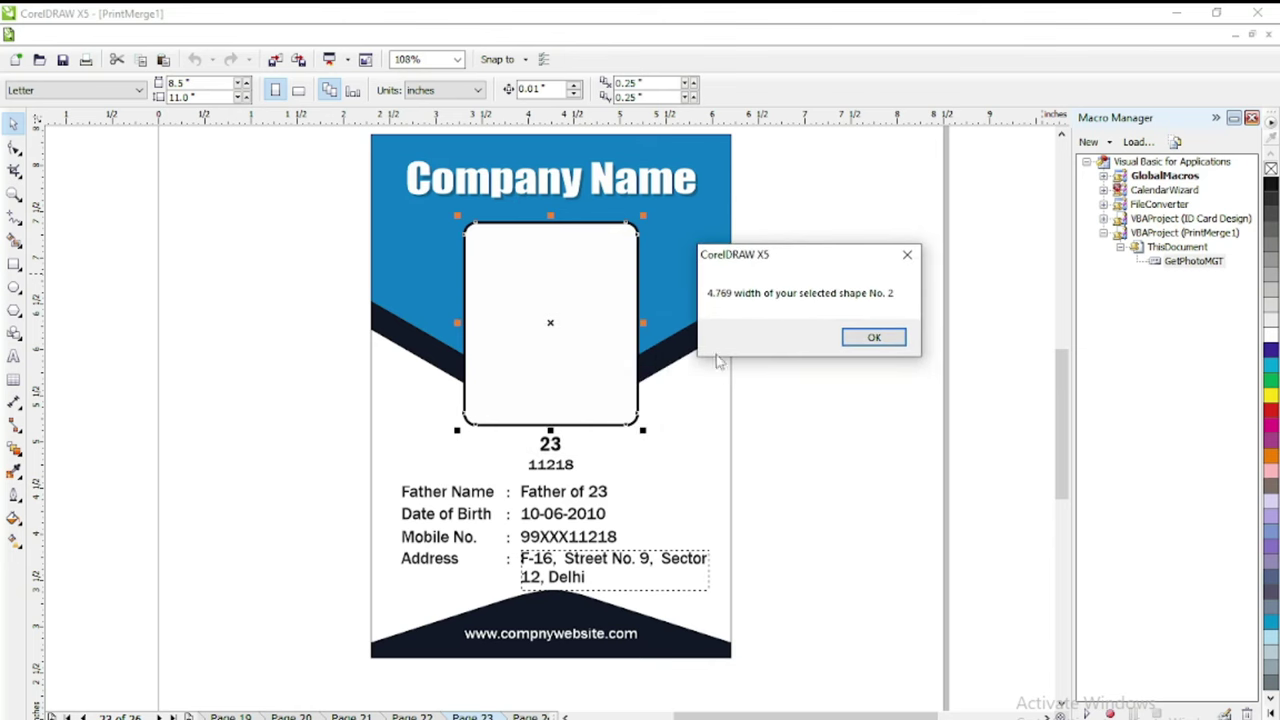
click(874, 338)
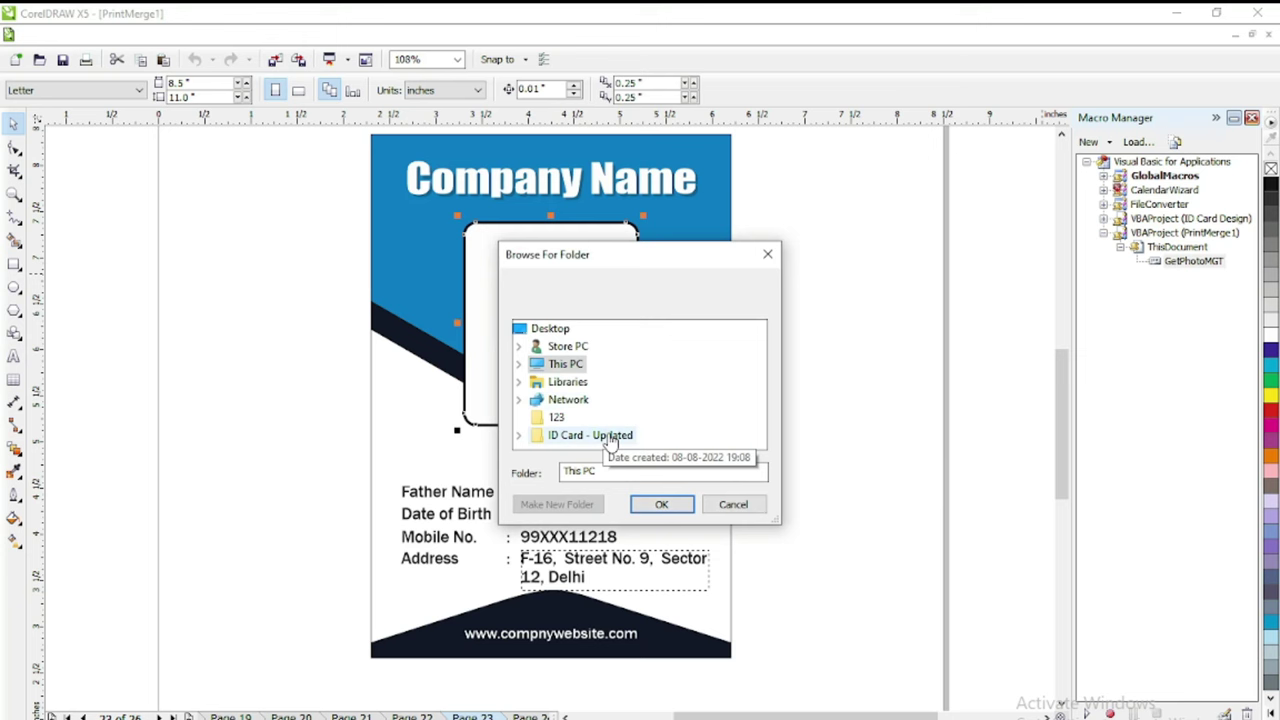
Step: Choose ID Card - Updated > PHOTOGRAPHS as the photo source folder to place the photos
double_click(612, 437)
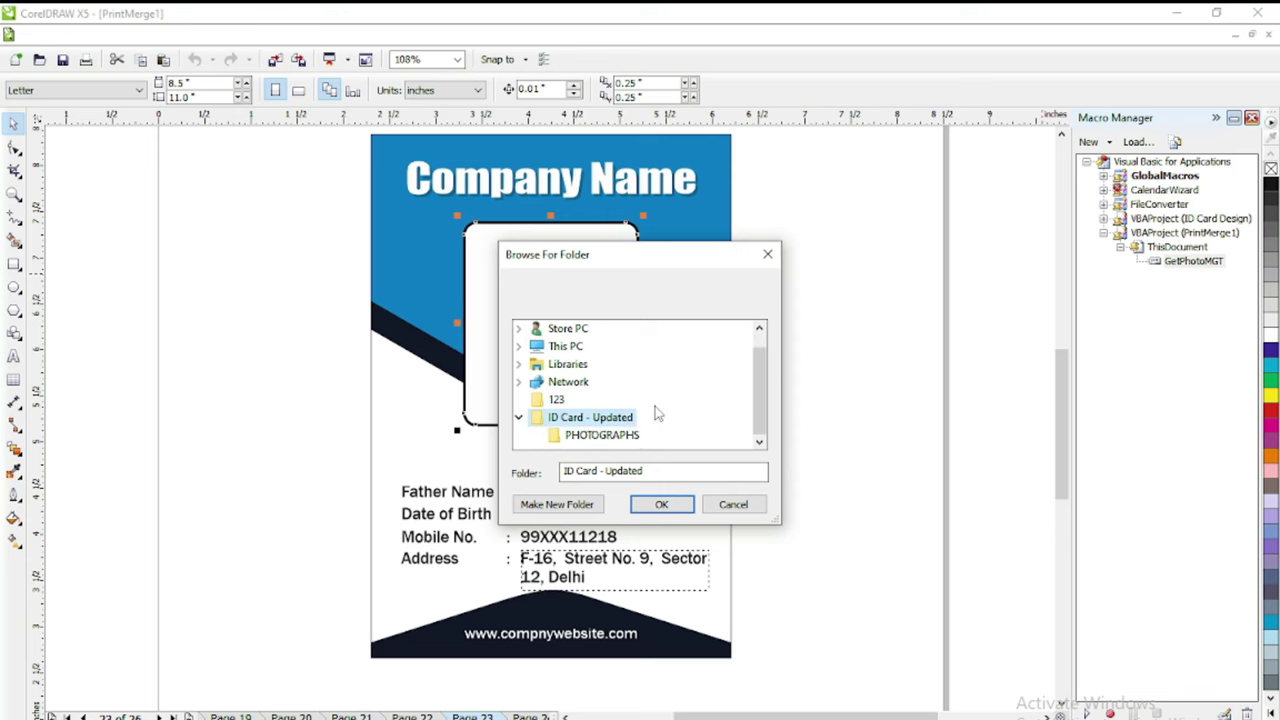
click(612, 437)
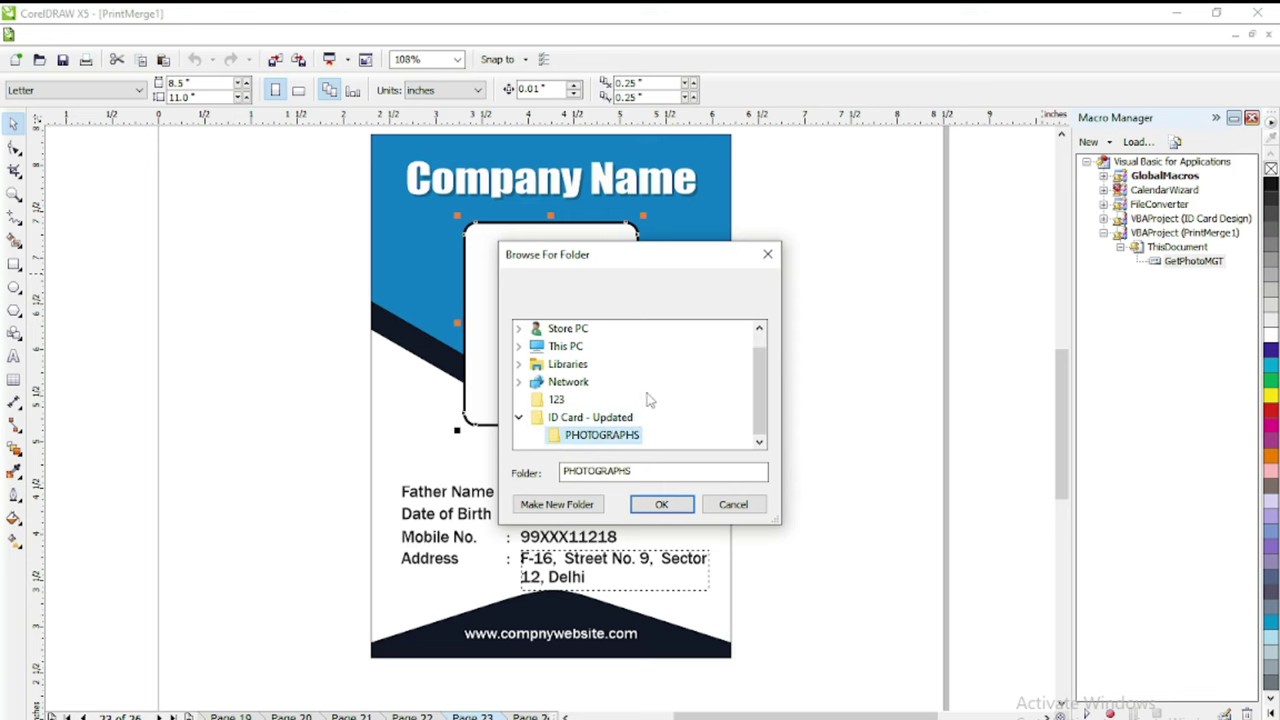
click(665, 506)
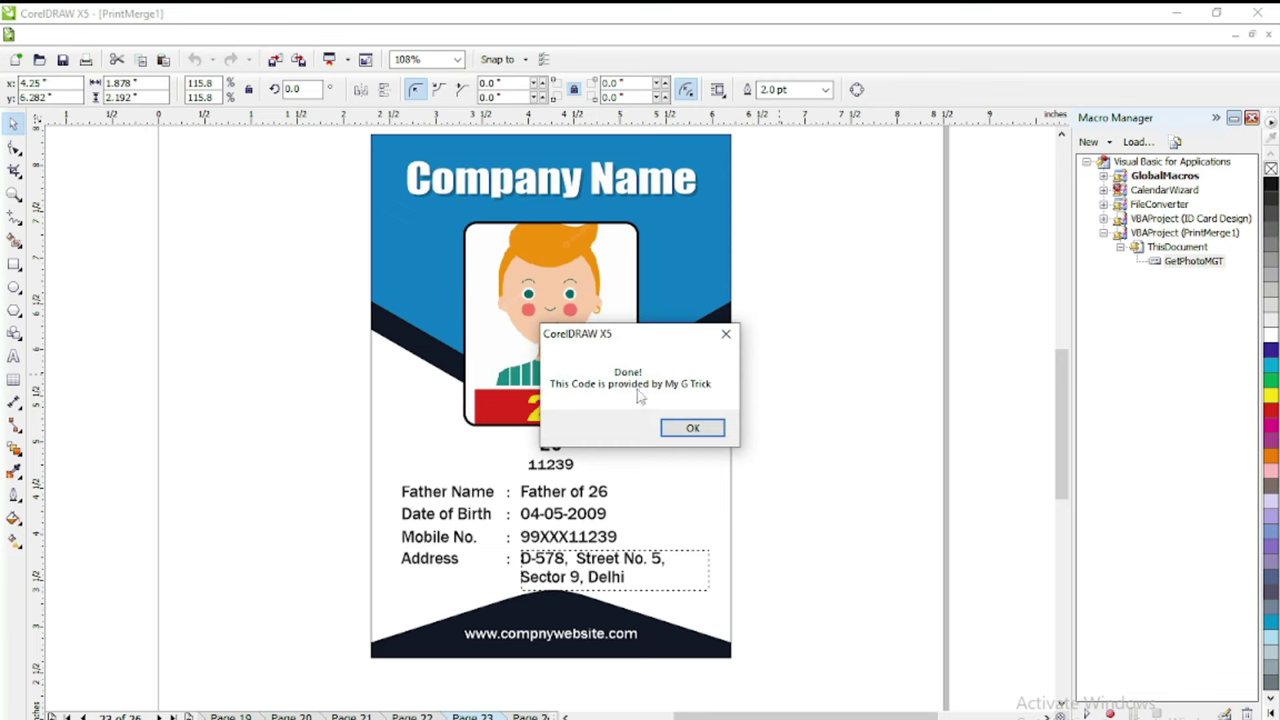
Step: Dismiss the Done! message and compare card 26 with photo 26 in PHOTOGRAPHS
click(691, 428)
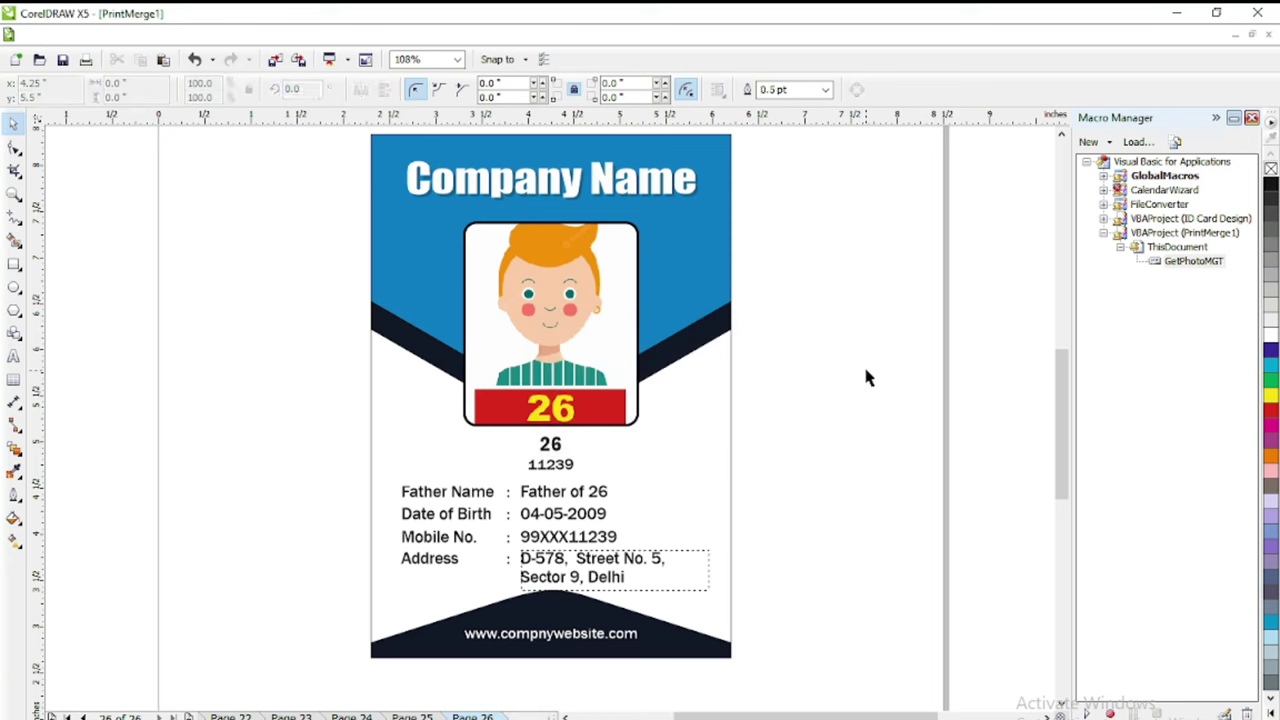
click(537, 456)
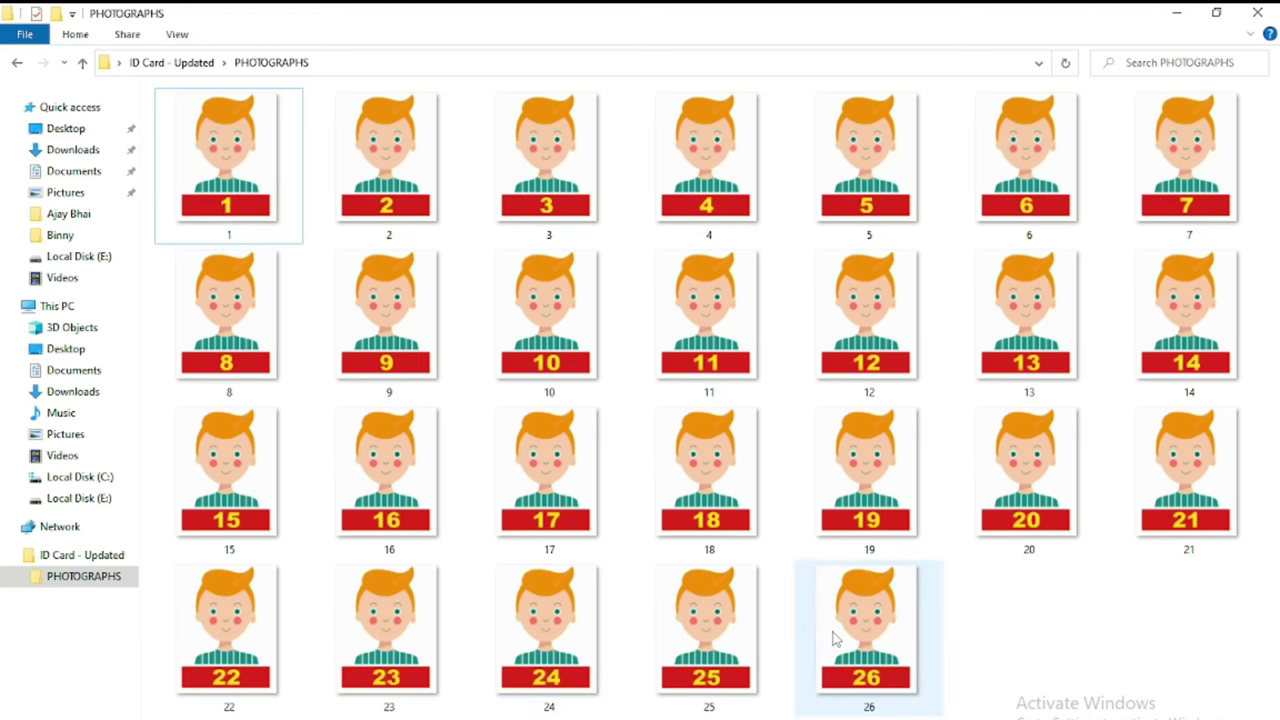
click(842, 642)
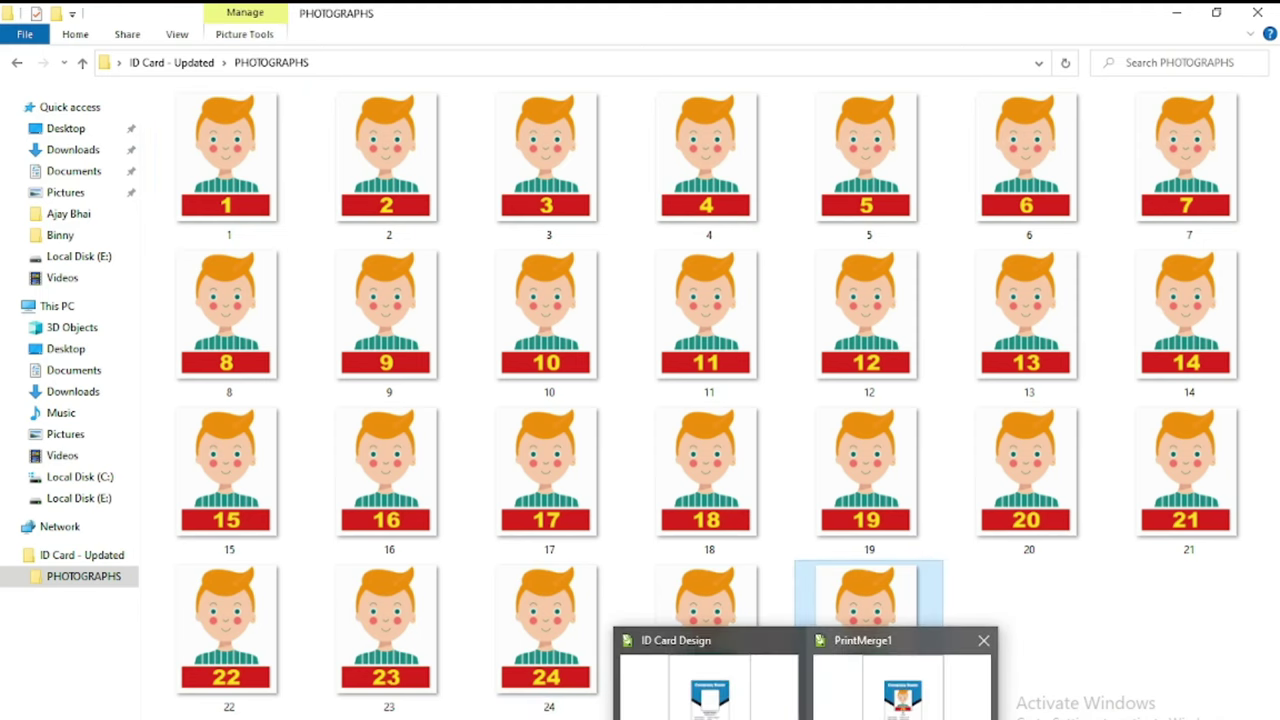
click(812, 655)
click(806, 654)
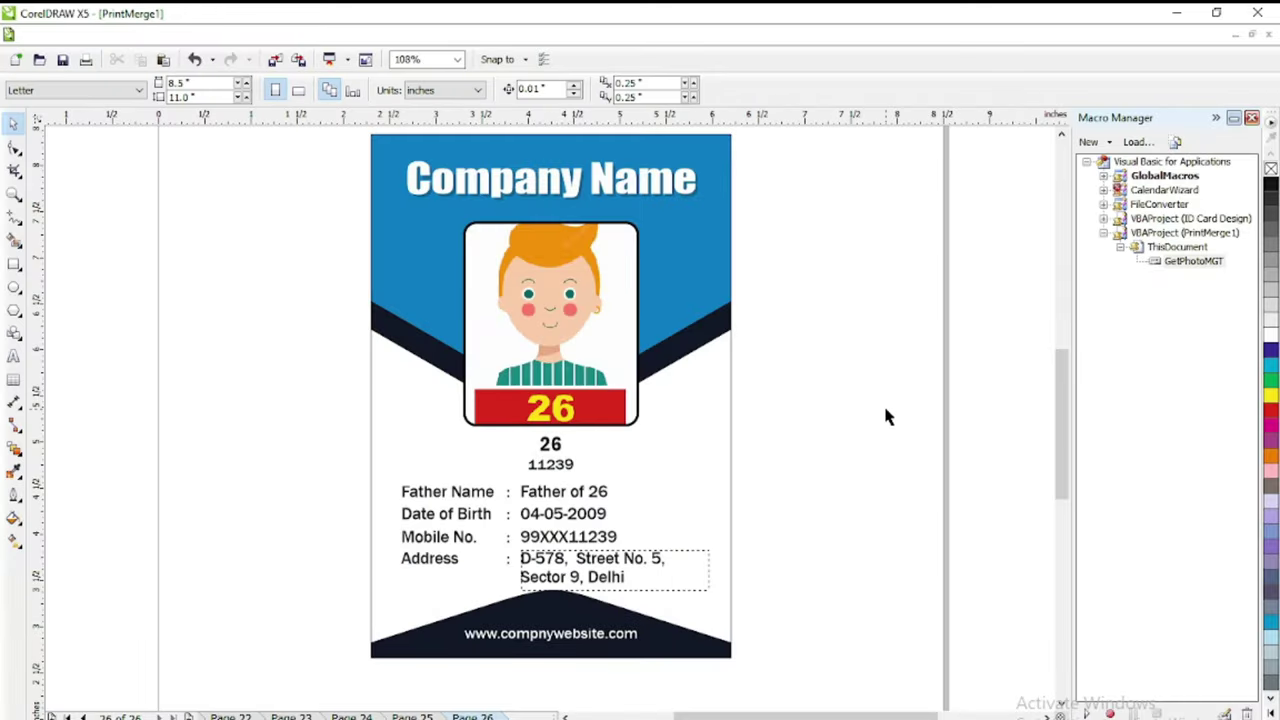
Step: Page back through the cards from 25 to 6, checking each photo, and select card 6's name text
key(Page_Up)
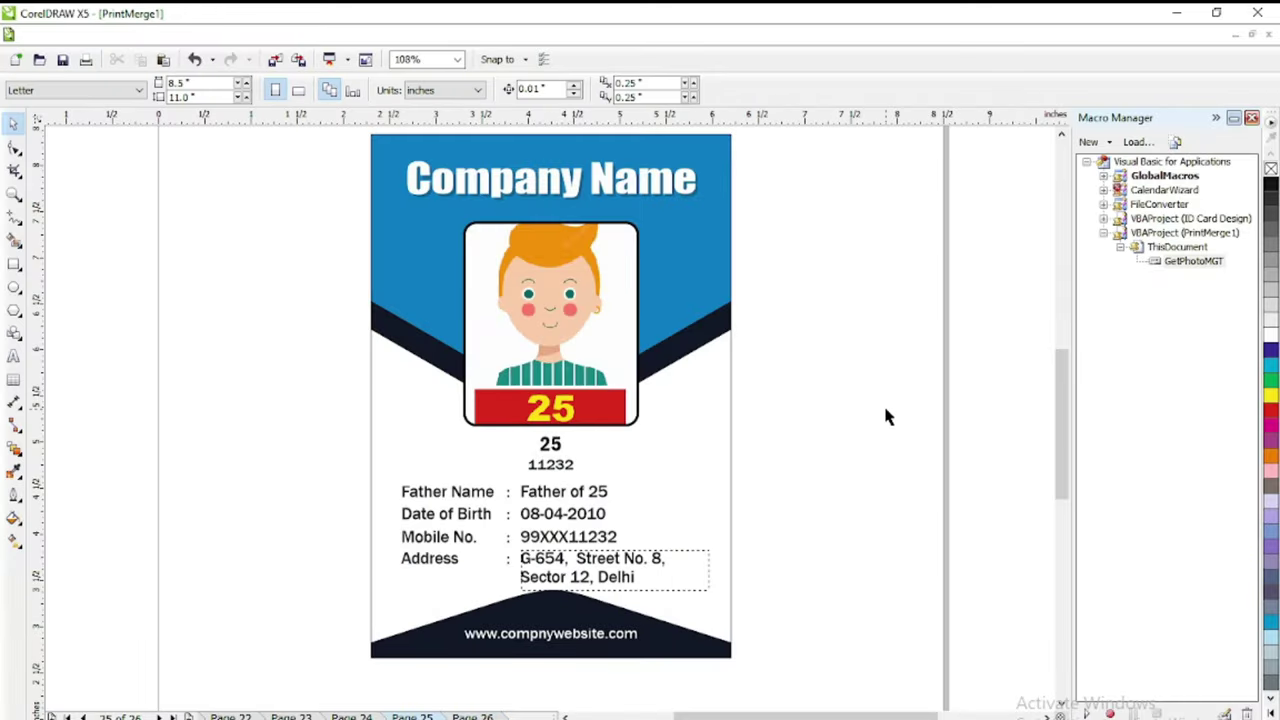
key(Page_Up)
key(Page_Up)
key(Page_Up)
key(Page_Up)
key(Page_Up)
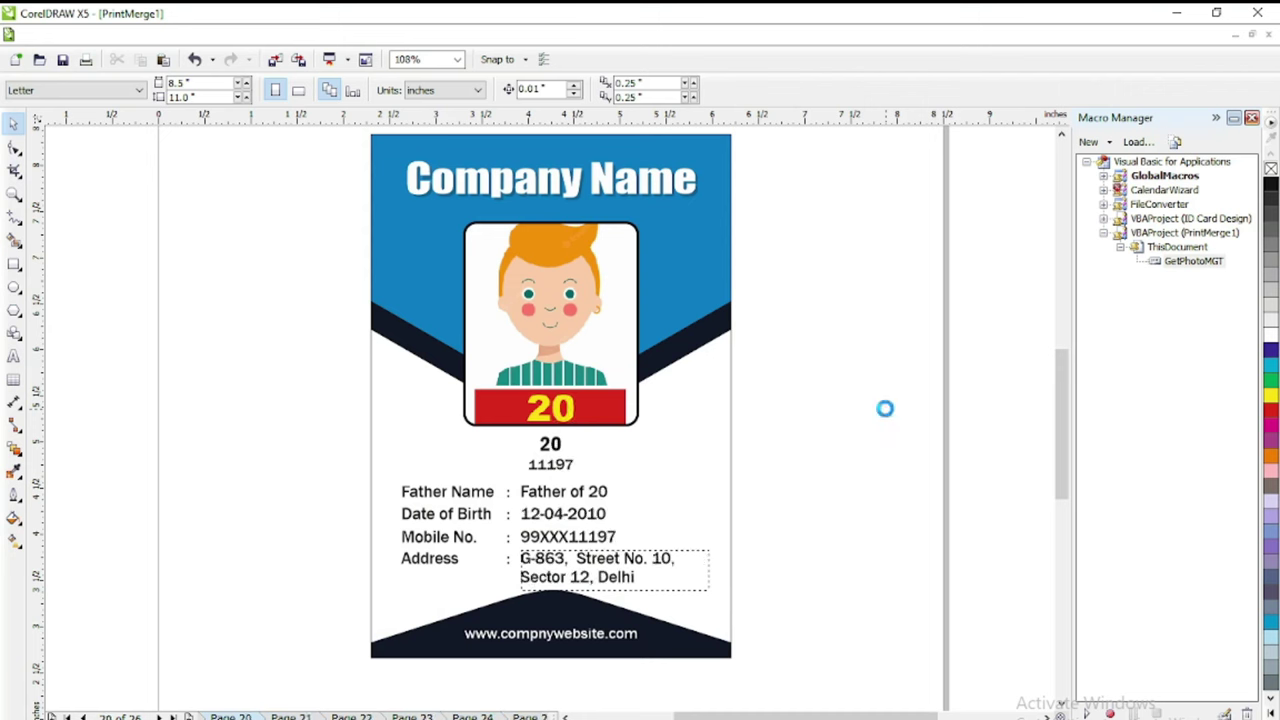
key(Page_Up)
key(Page_Up)
key(Page_Up)
key(Page_Up)
key(Page_Up)
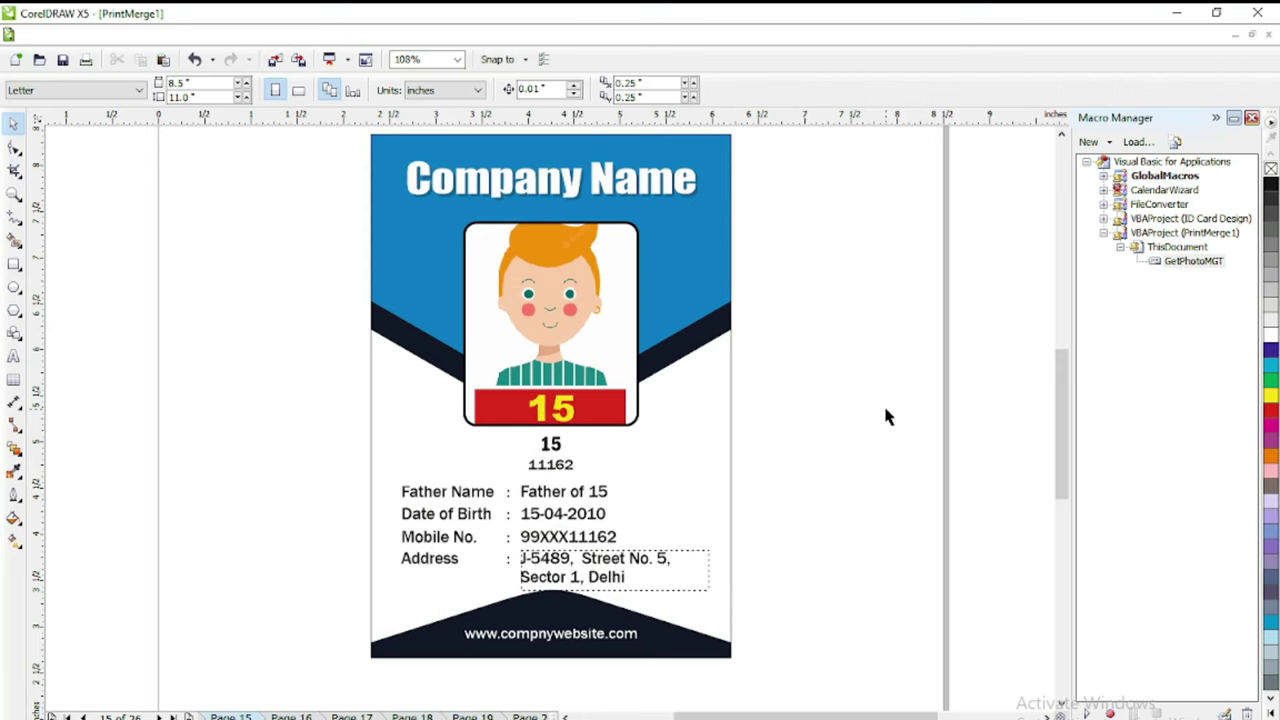
key(Page_Up)
key(Page_Up)
key(Page_Up)
key(Page_Up)
key(Page_Up)
key(Page_Up)
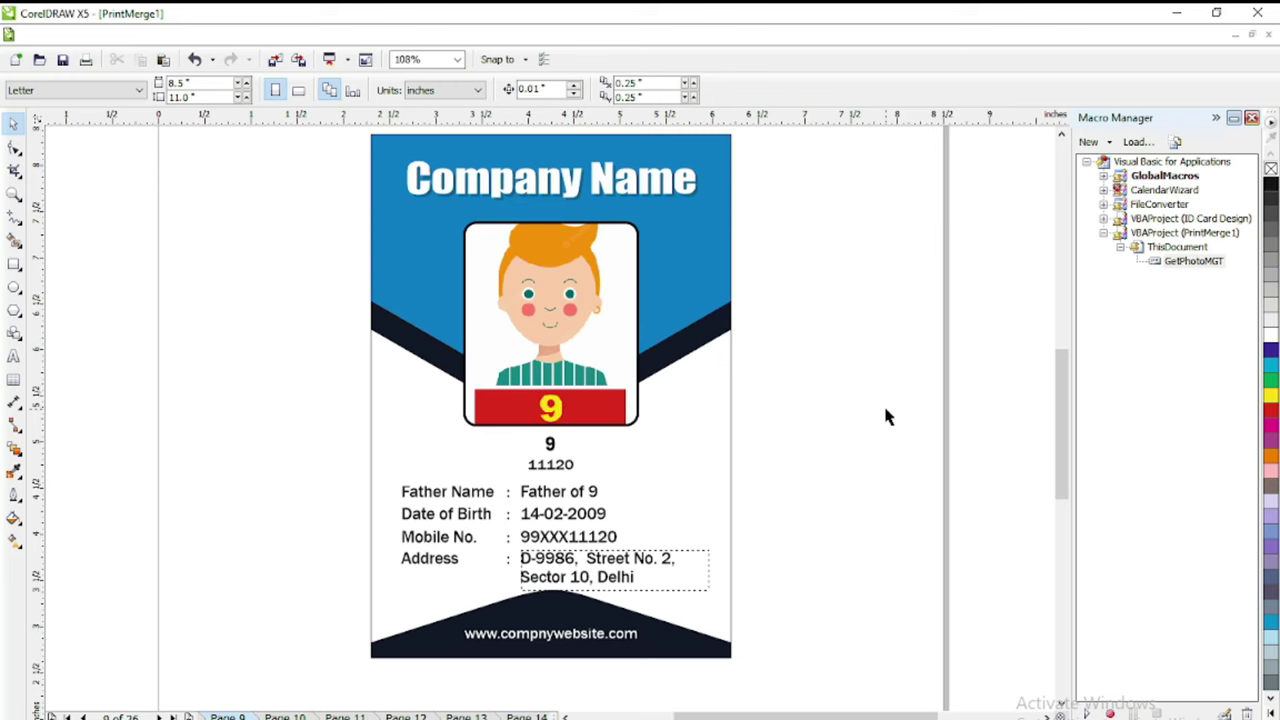
key(Page_Up)
key(Page_Up)
key(Page_Up)
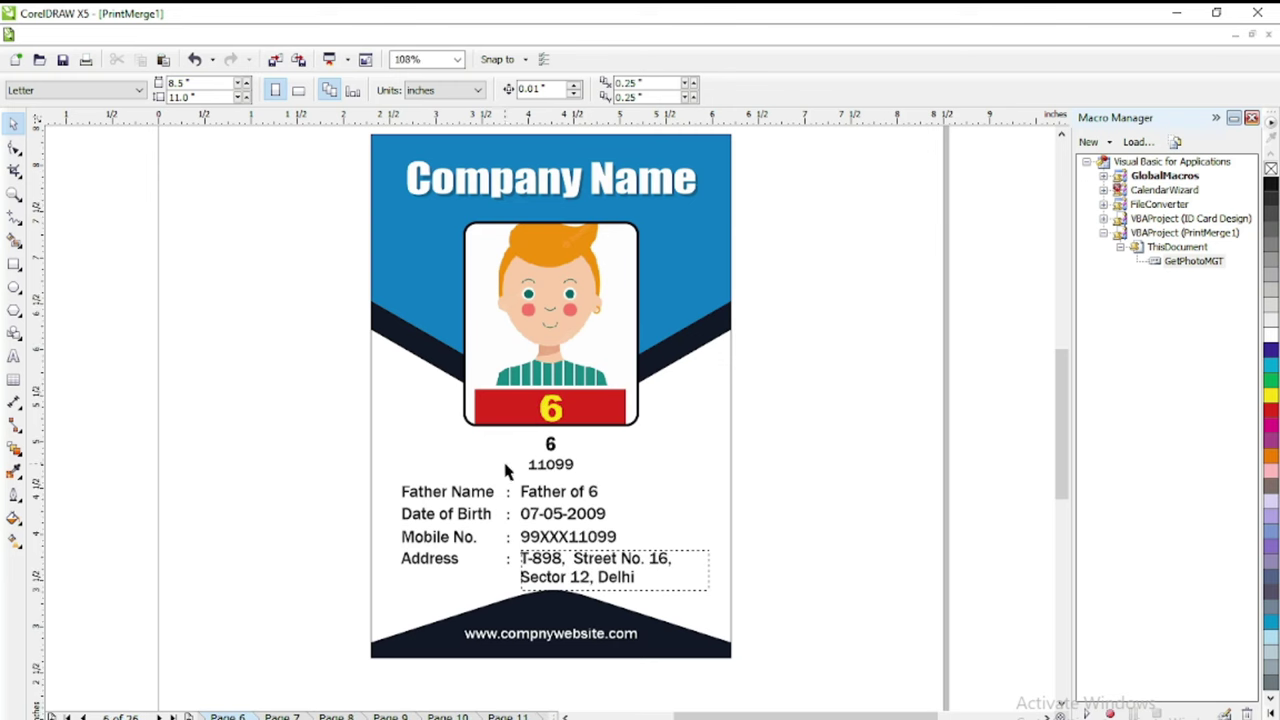
click(551, 447)
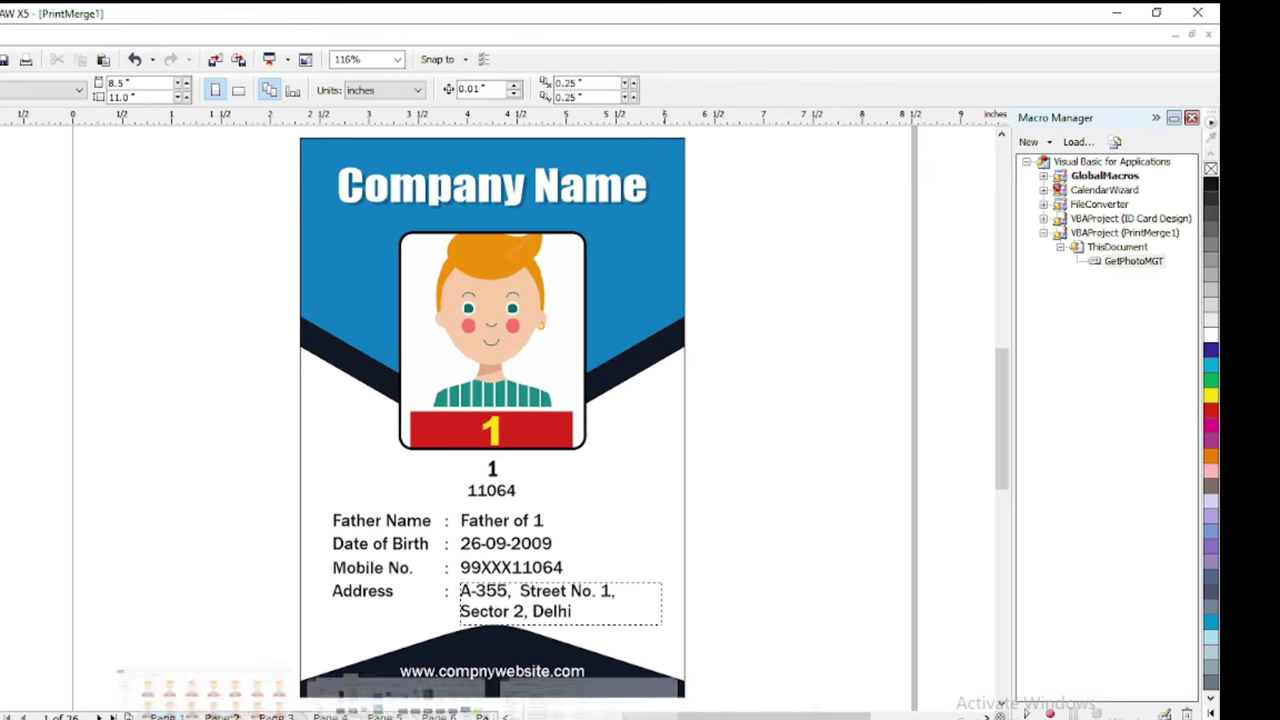
click(214, 675)
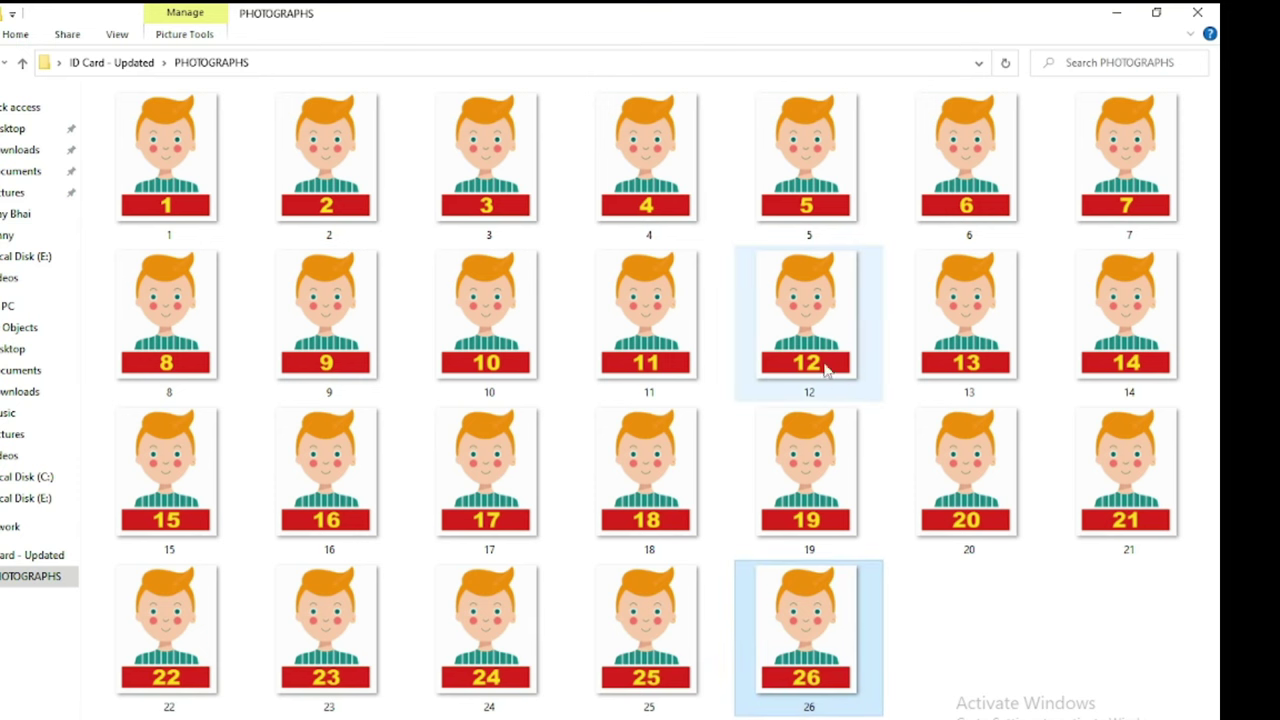
click(818, 308)
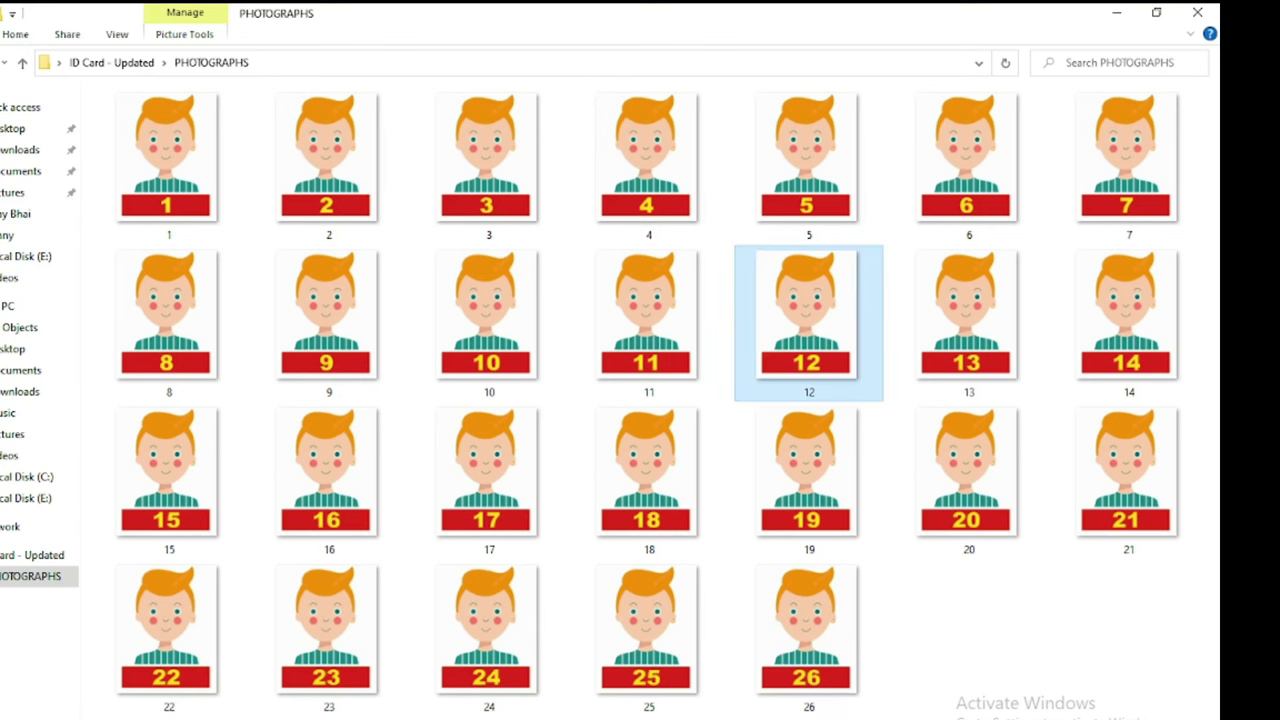
click(837, 675)
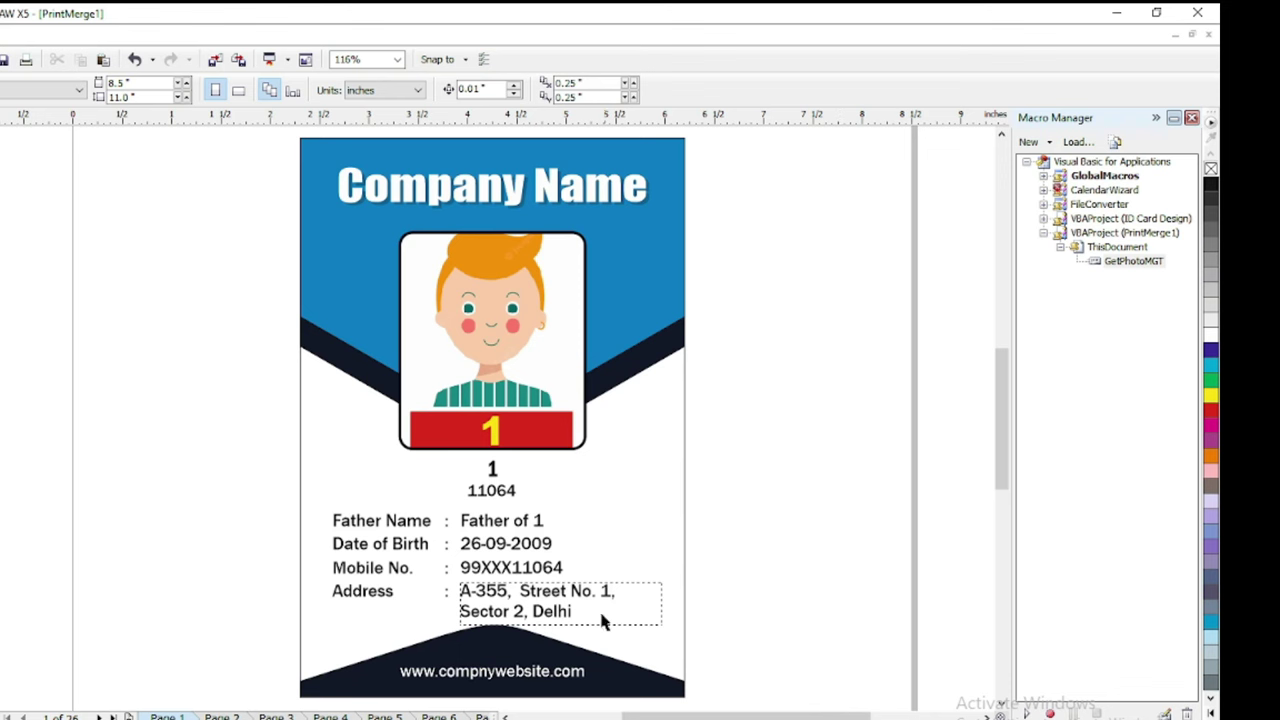
click(425, 668)
click(505, 568)
click(505, 546)
click(500, 518)
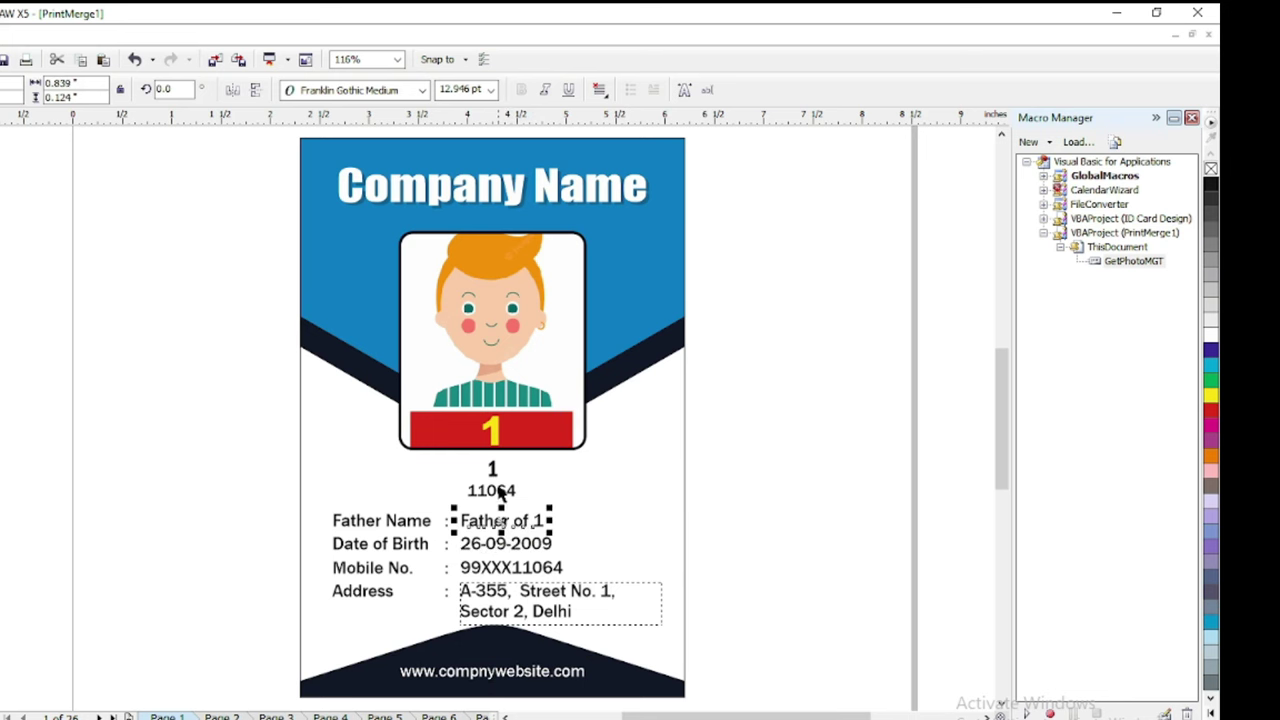
click(500, 490)
click(813, 525)
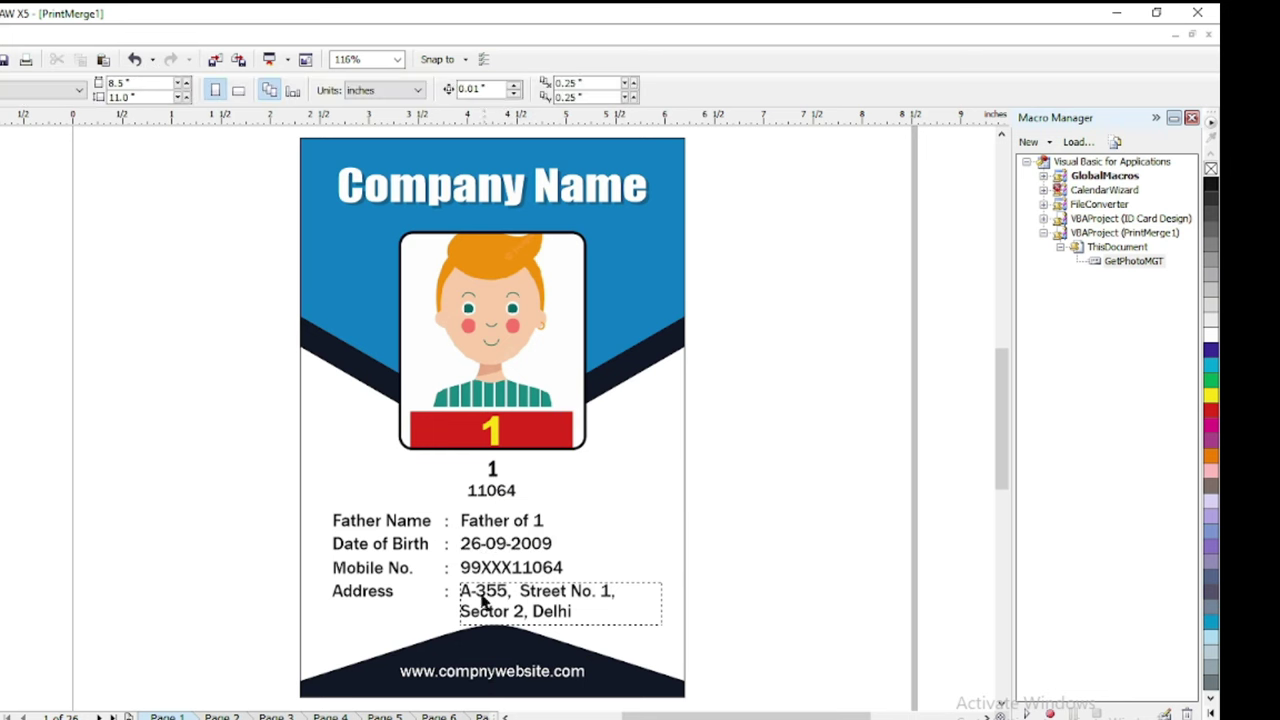
click(478, 500)
double_click(480, 495)
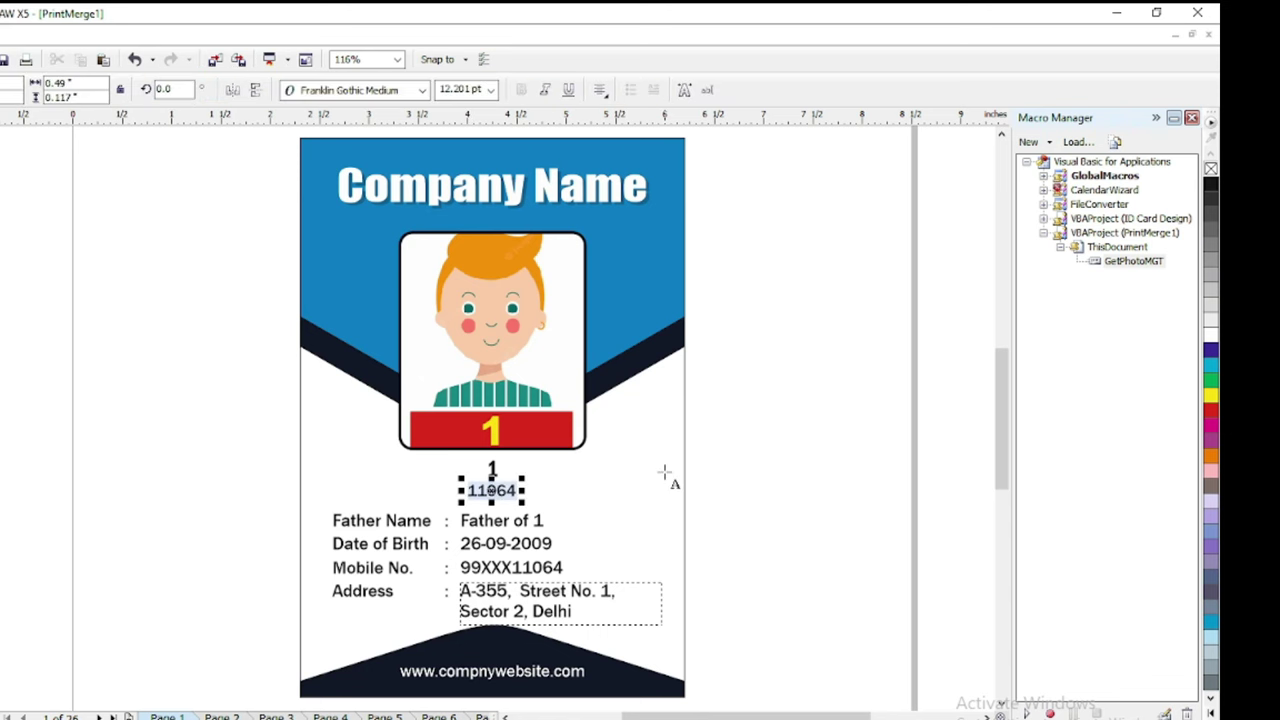
click(720, 466)
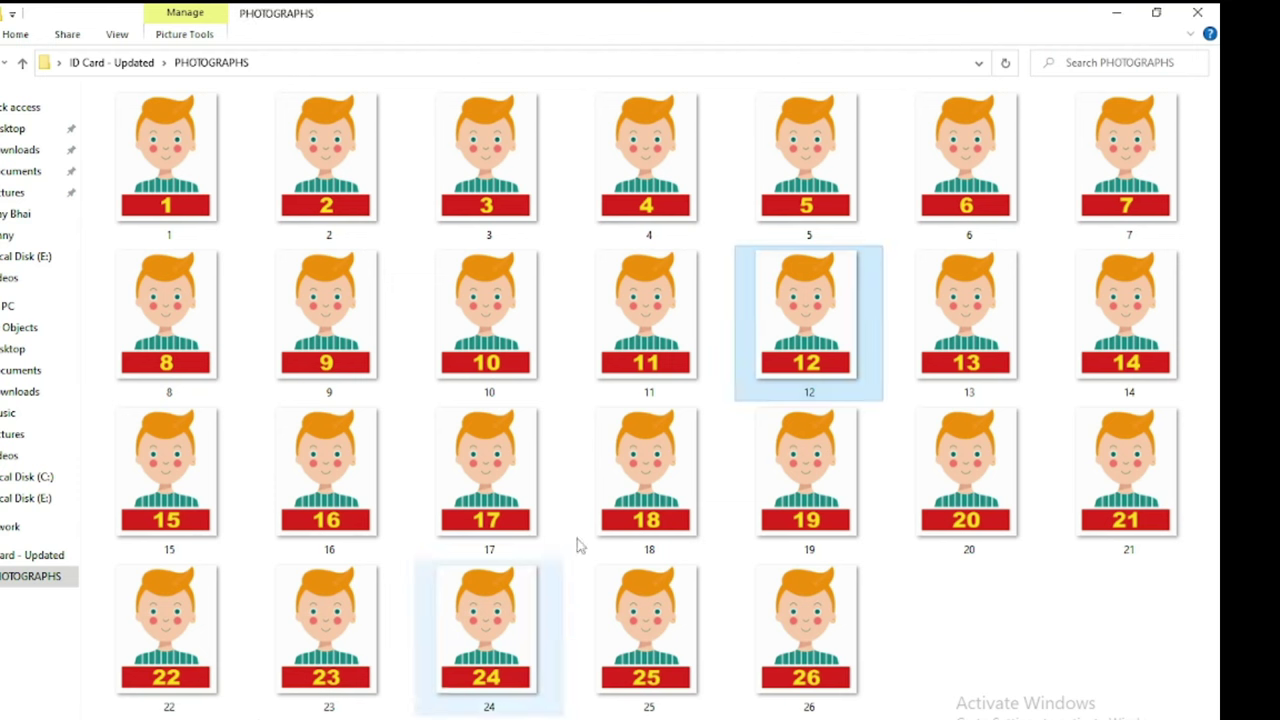
Step: Rename photo 18 in PHOTOGRAPHS to card 1's admission number and return to CorelDRAW
click(190, 678)
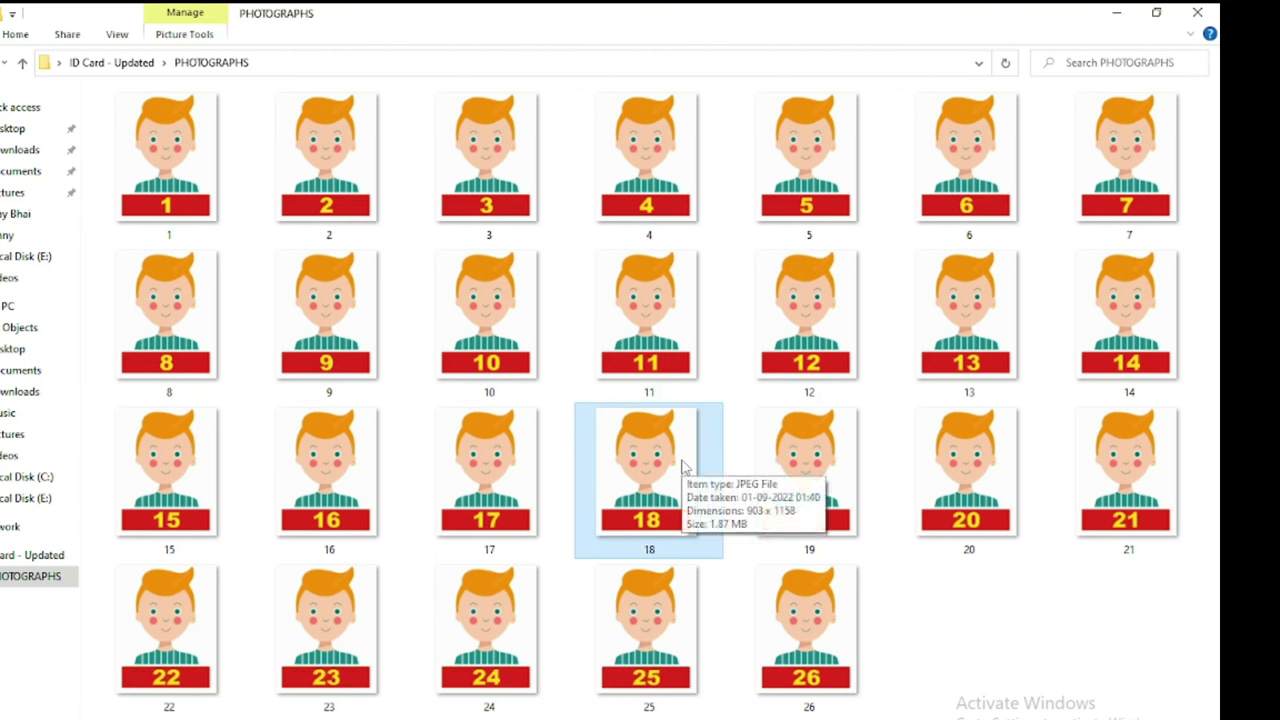
key(F2)
text(11064)
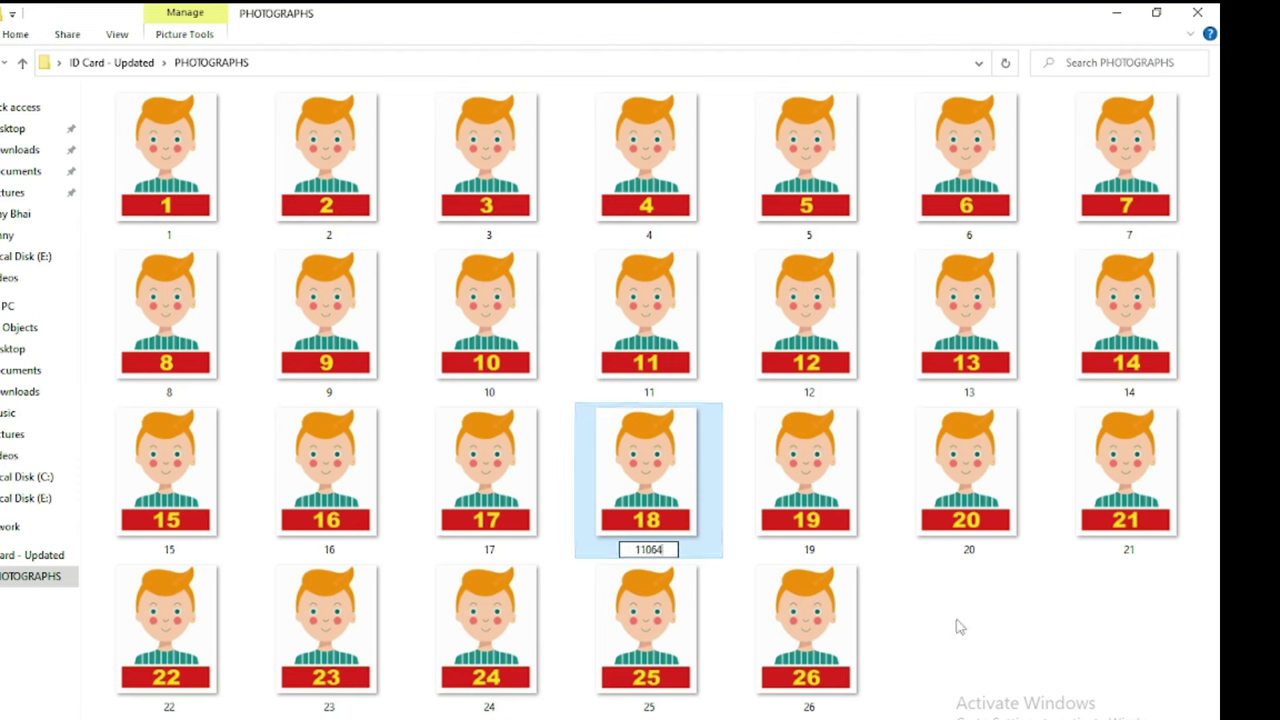
click(1017, 634)
click(818, 657)
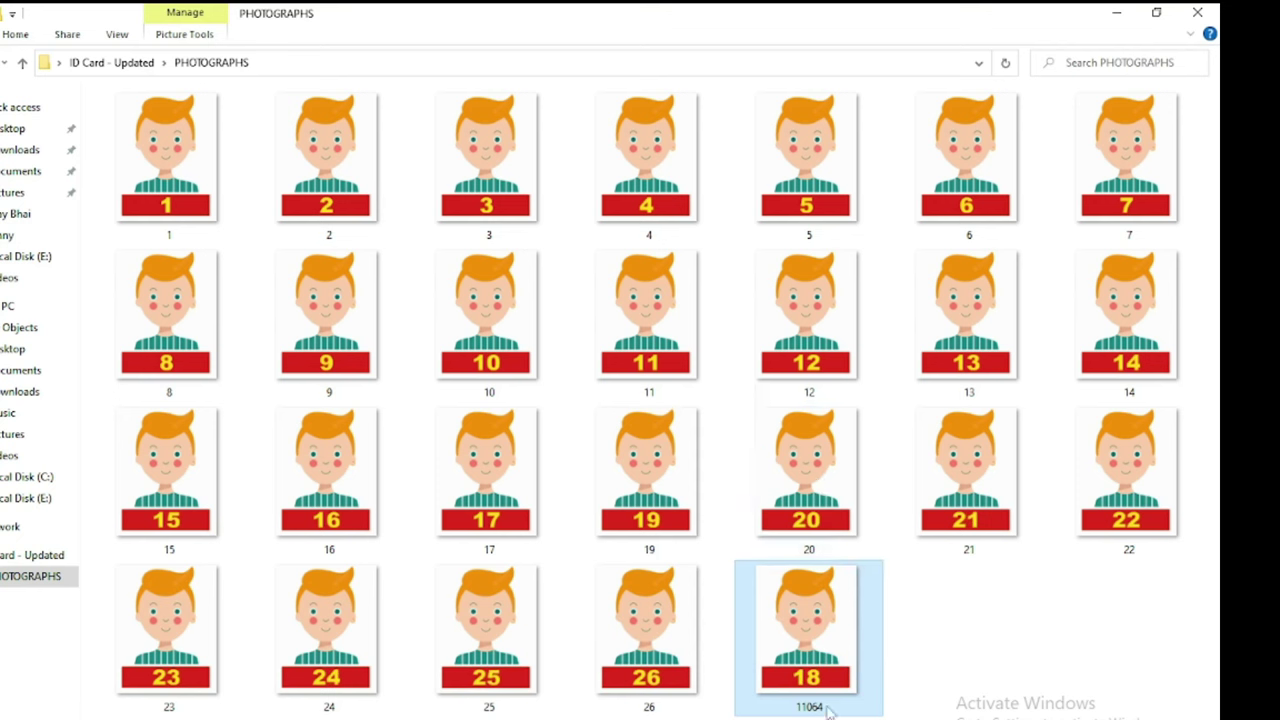
mouse_move(810, 711)
Step: Back in PrintMerge1, run the GetPhotoMGT macro from the document's macro project
click(806, 702)
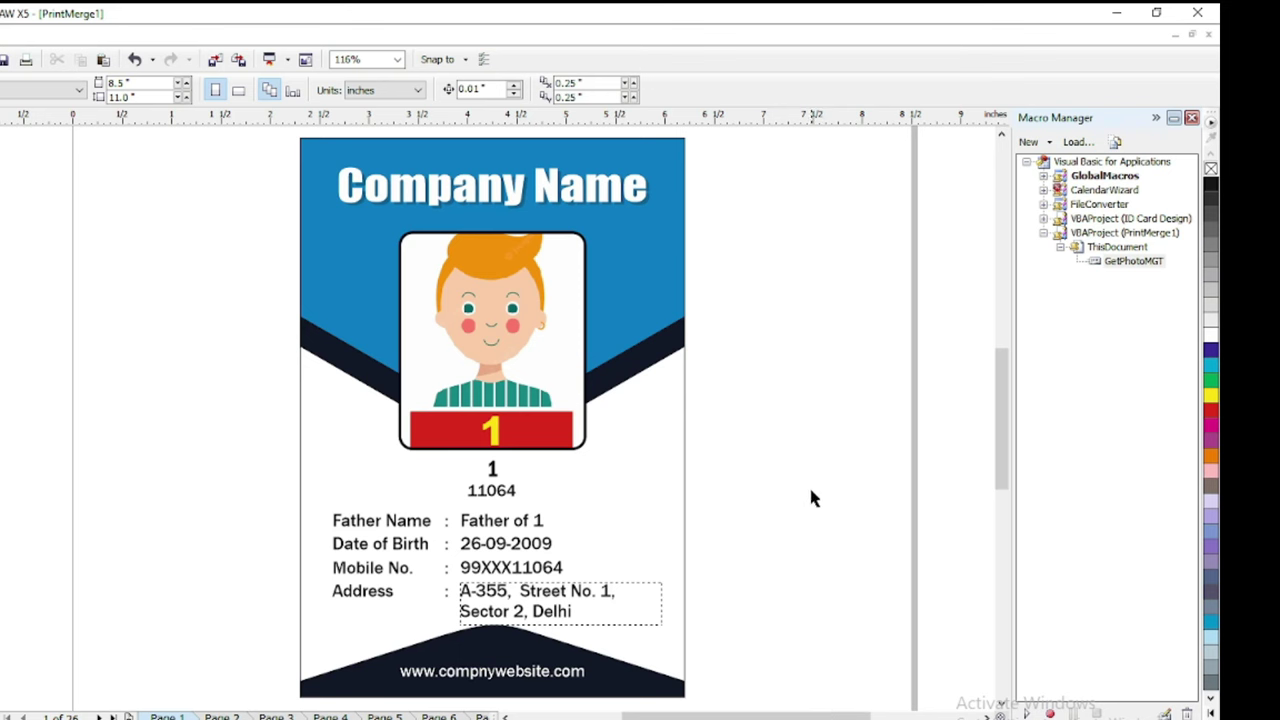
click(500, 492)
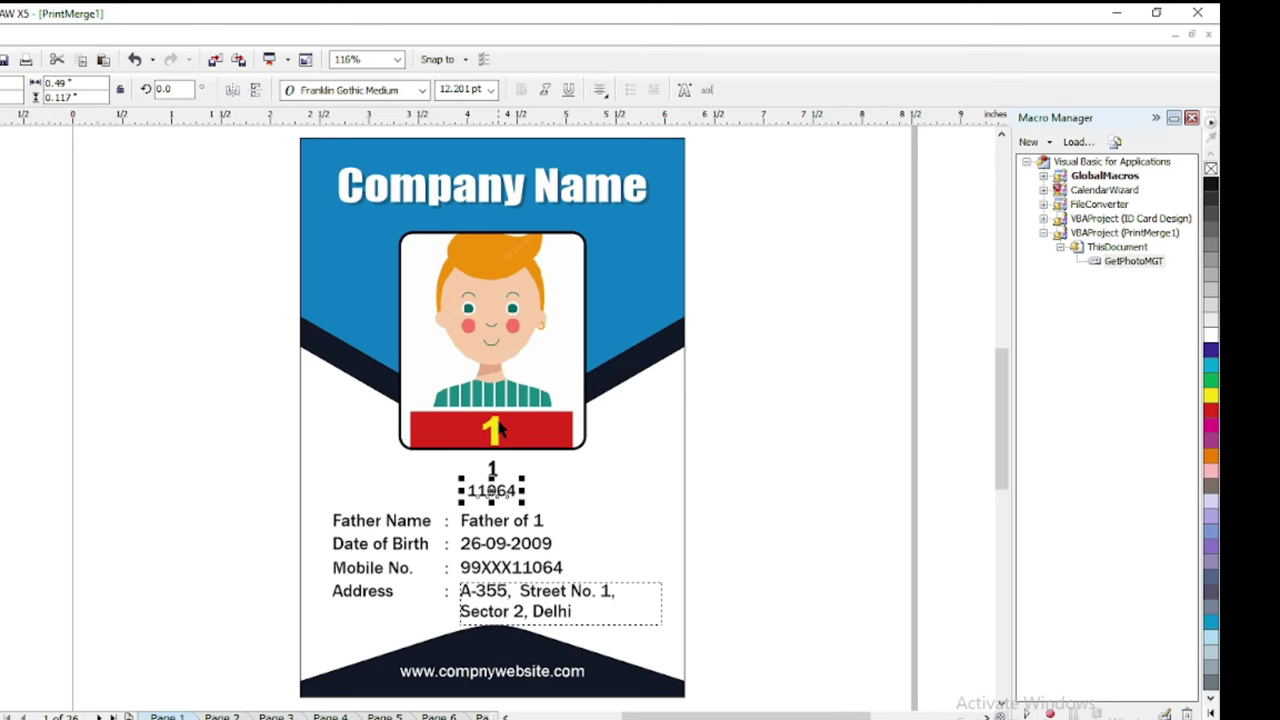
click(785, 437)
double_click(1120, 250)
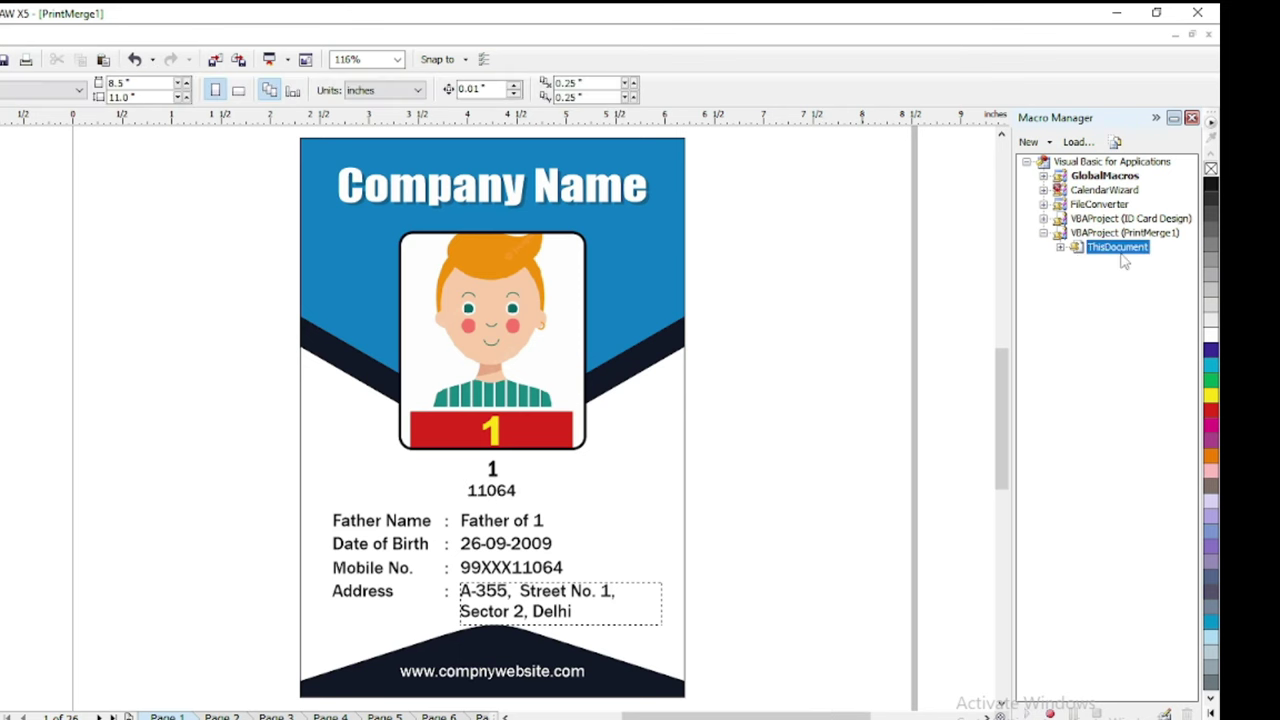
double_click(1122, 252)
double_click(1130, 262)
Step: Answer the macro prompts with shape number 2 and the ID Card - Updated > PHOTOGRAPHS folder
click(692, 440)
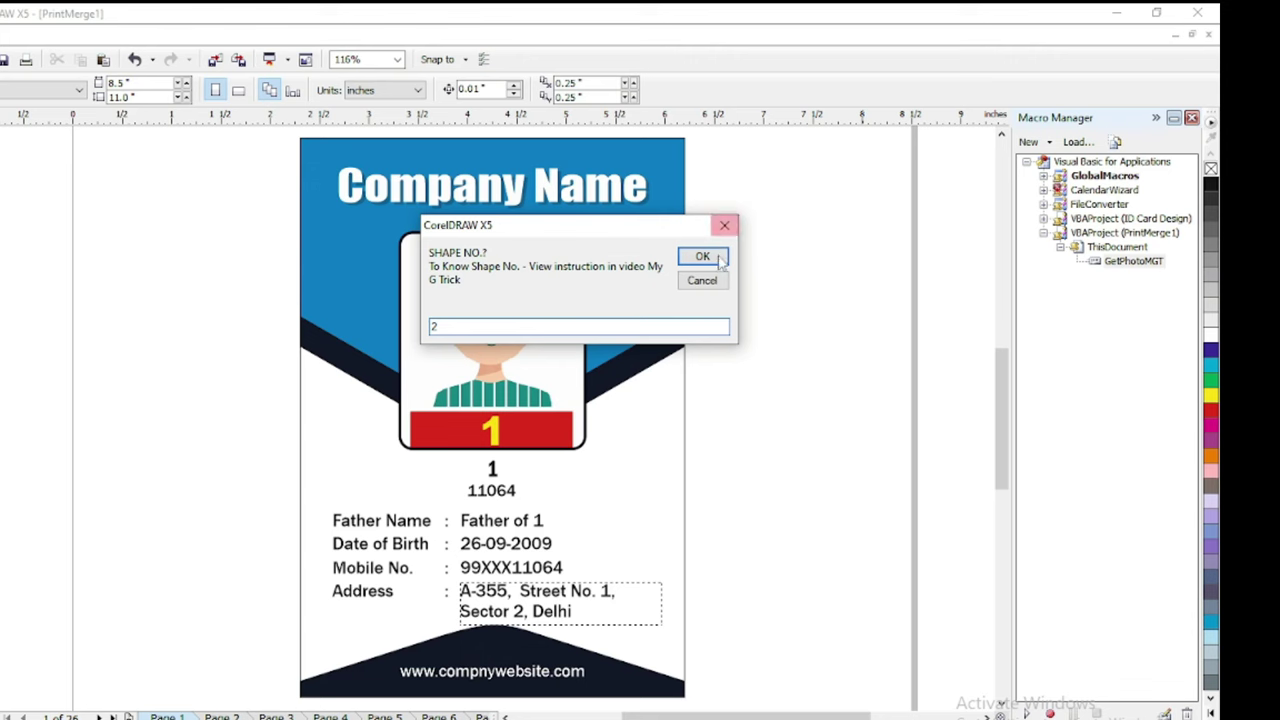
click(703, 257)
click(645, 423)
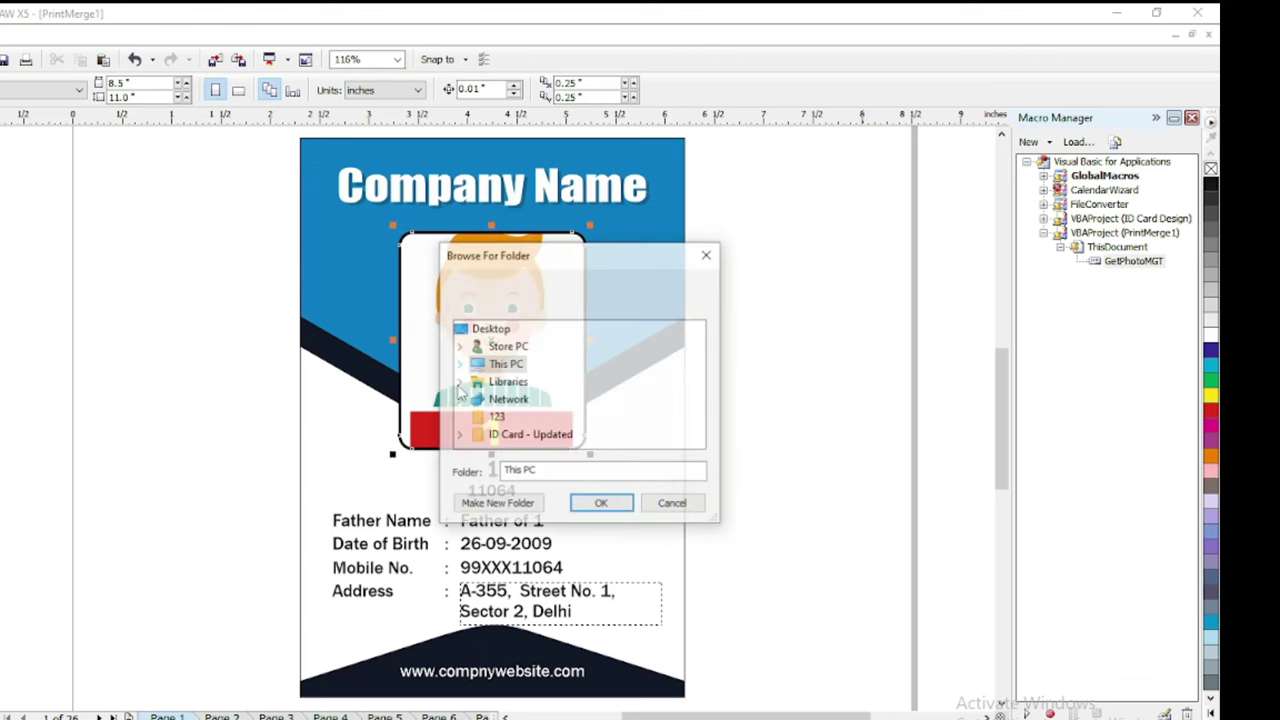
click(540, 434)
click(568, 436)
click(601, 504)
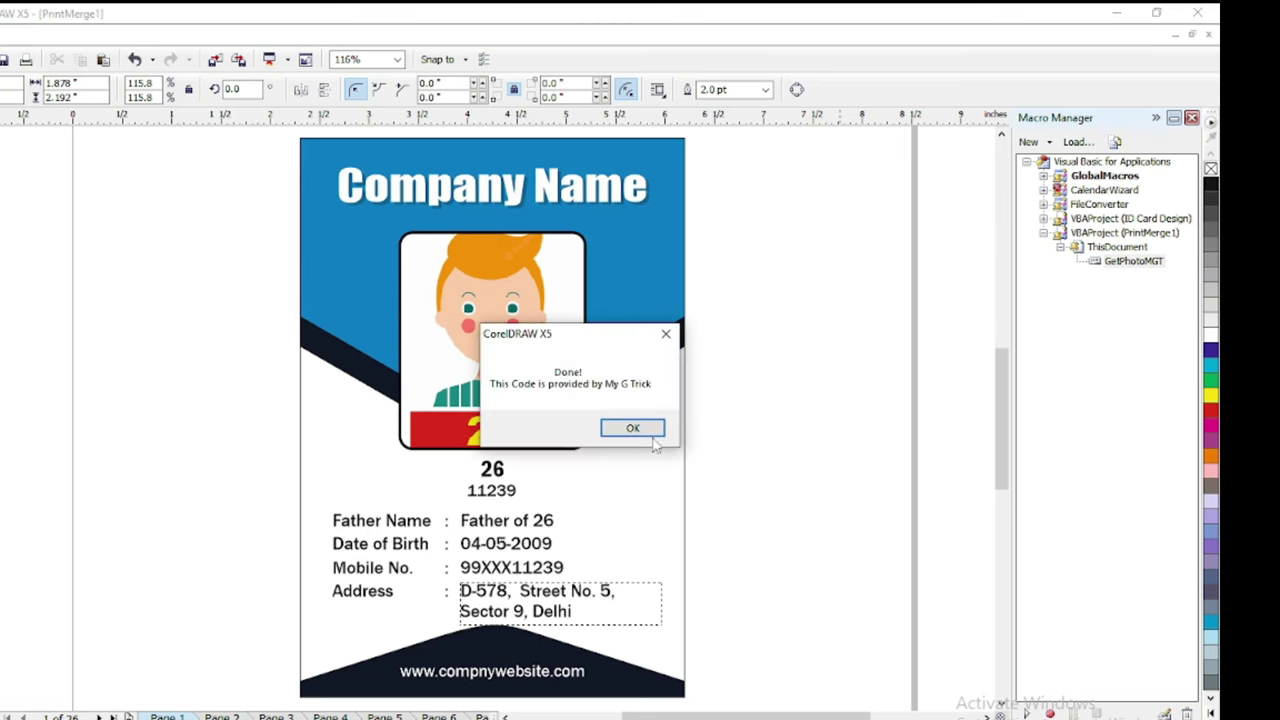
Step: Dismiss the Done message and compare page 1's card 11064 photo with the PHOTOGRAPHS folder
click(631, 427)
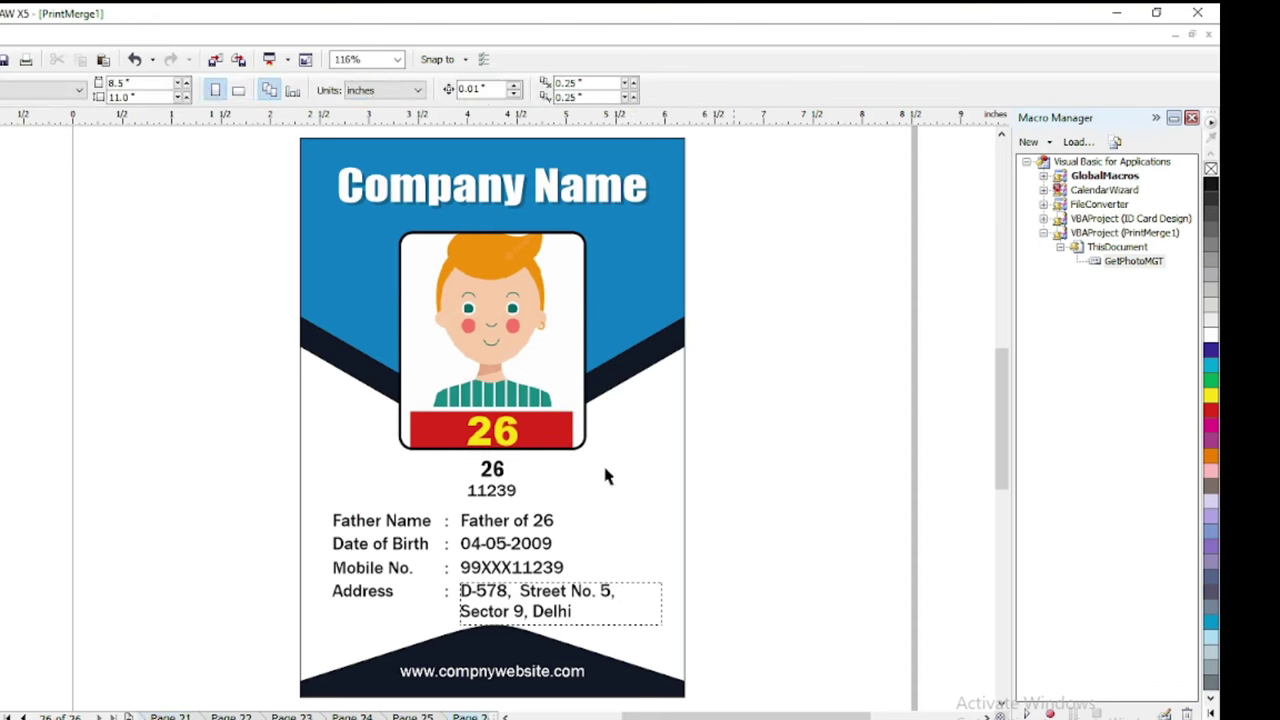
click(8, 716)
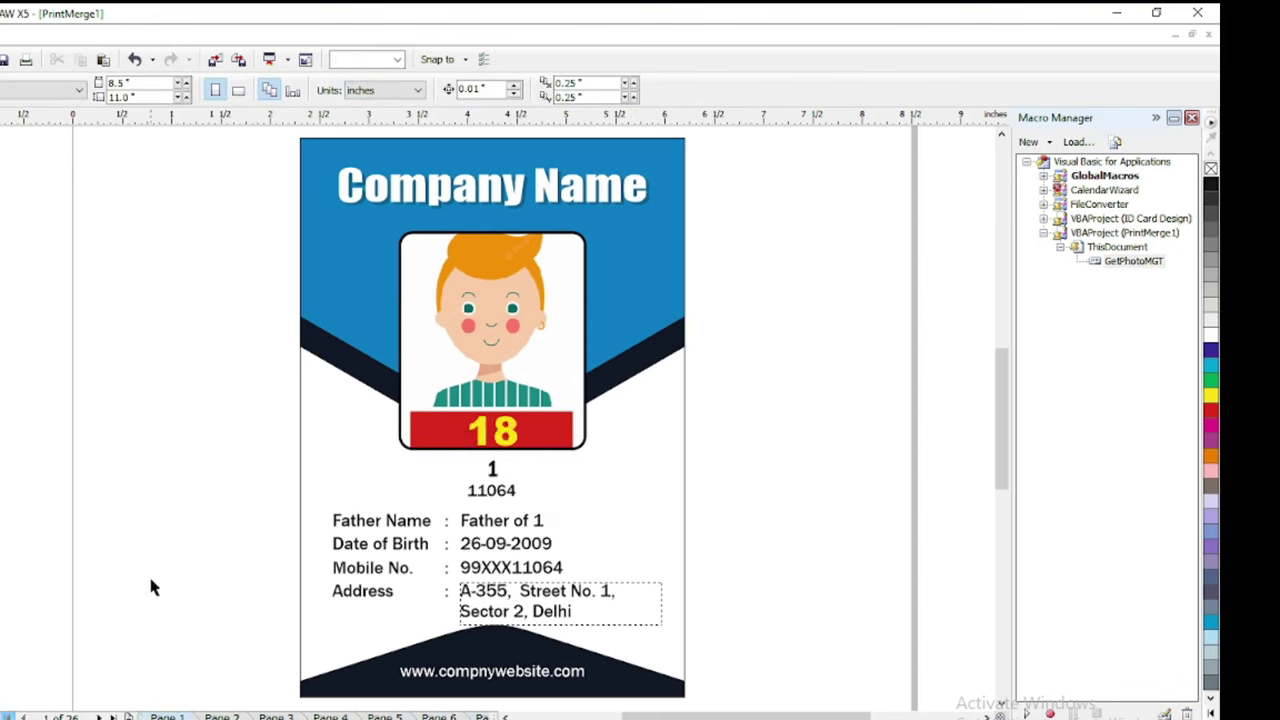
click(505, 495)
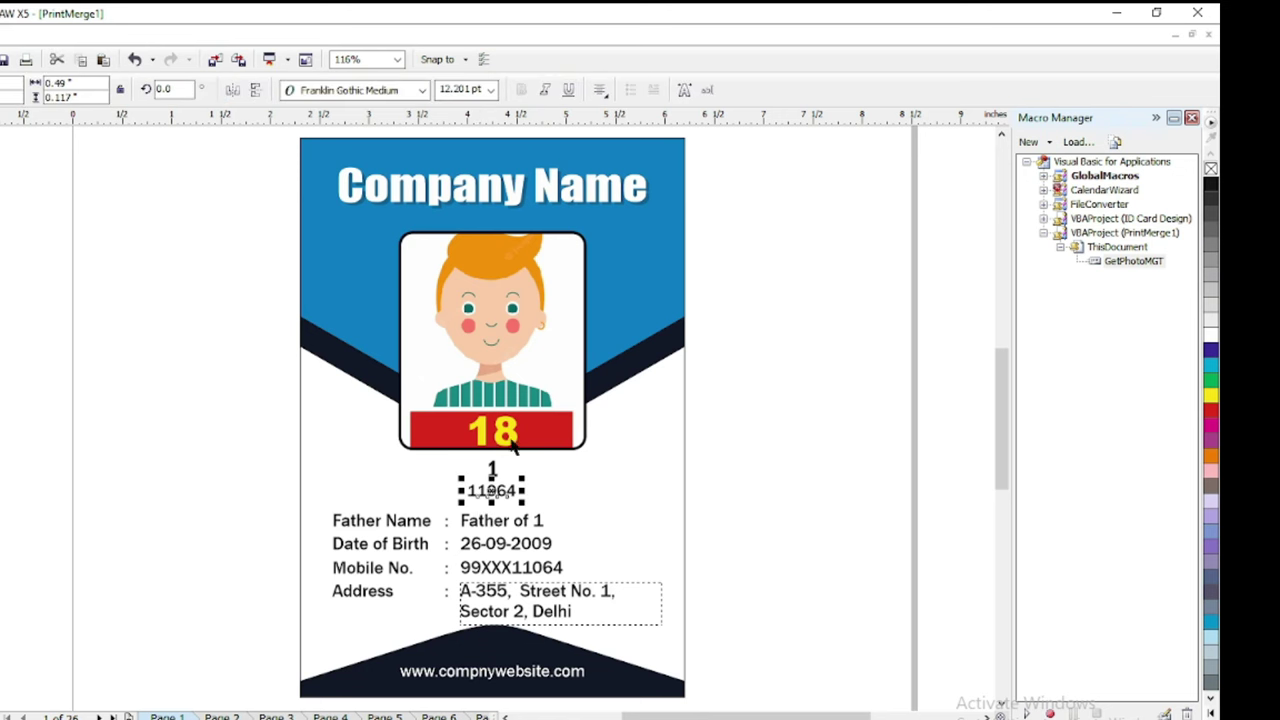
click(506, 400)
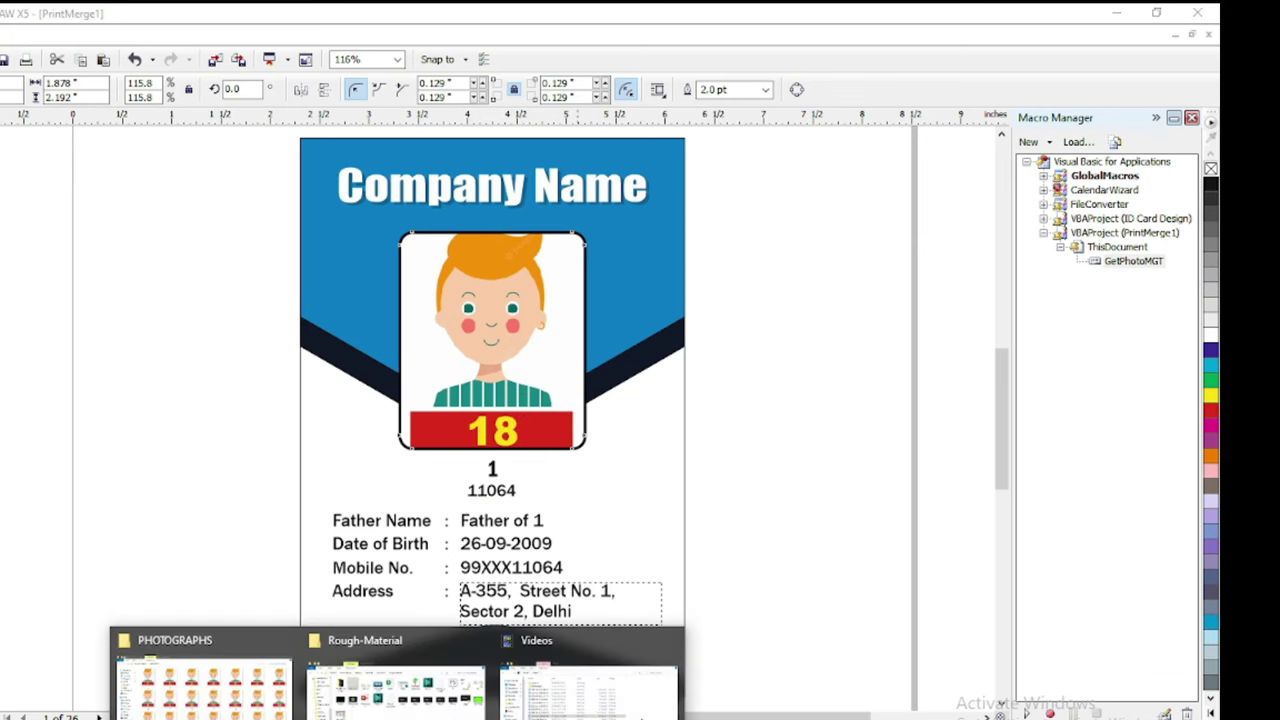
click(190, 685)
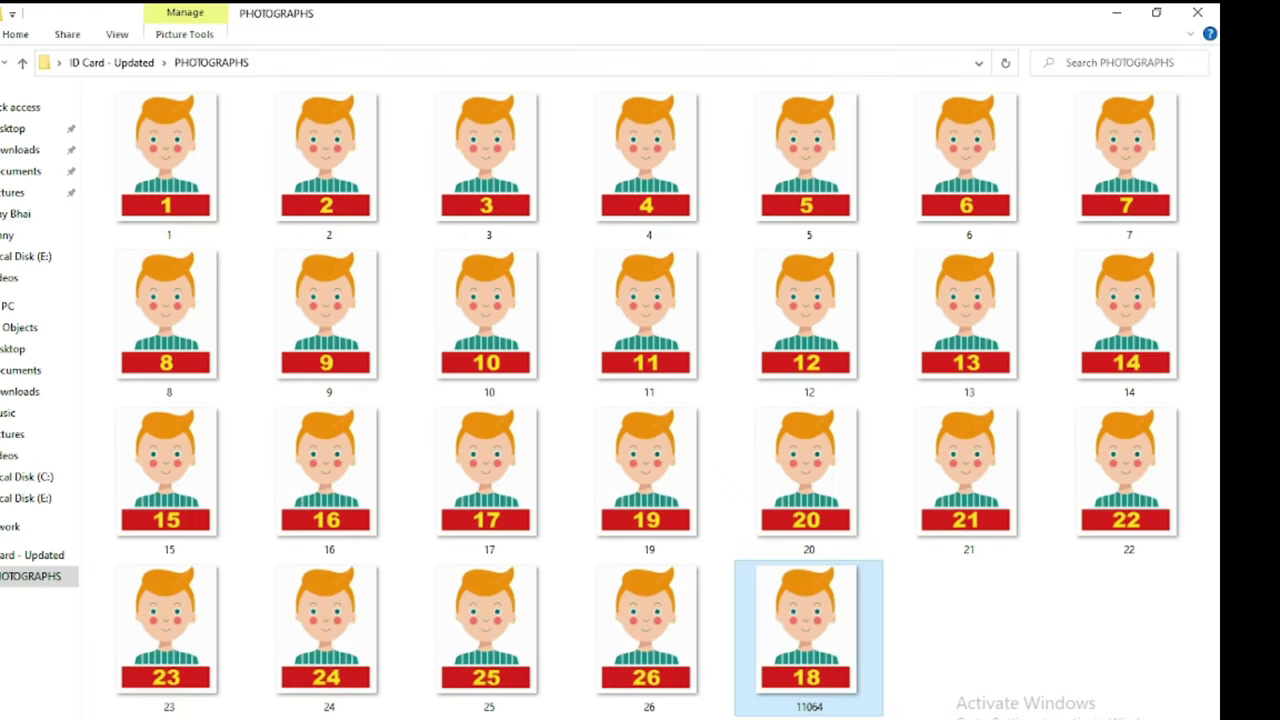
click(840, 686)
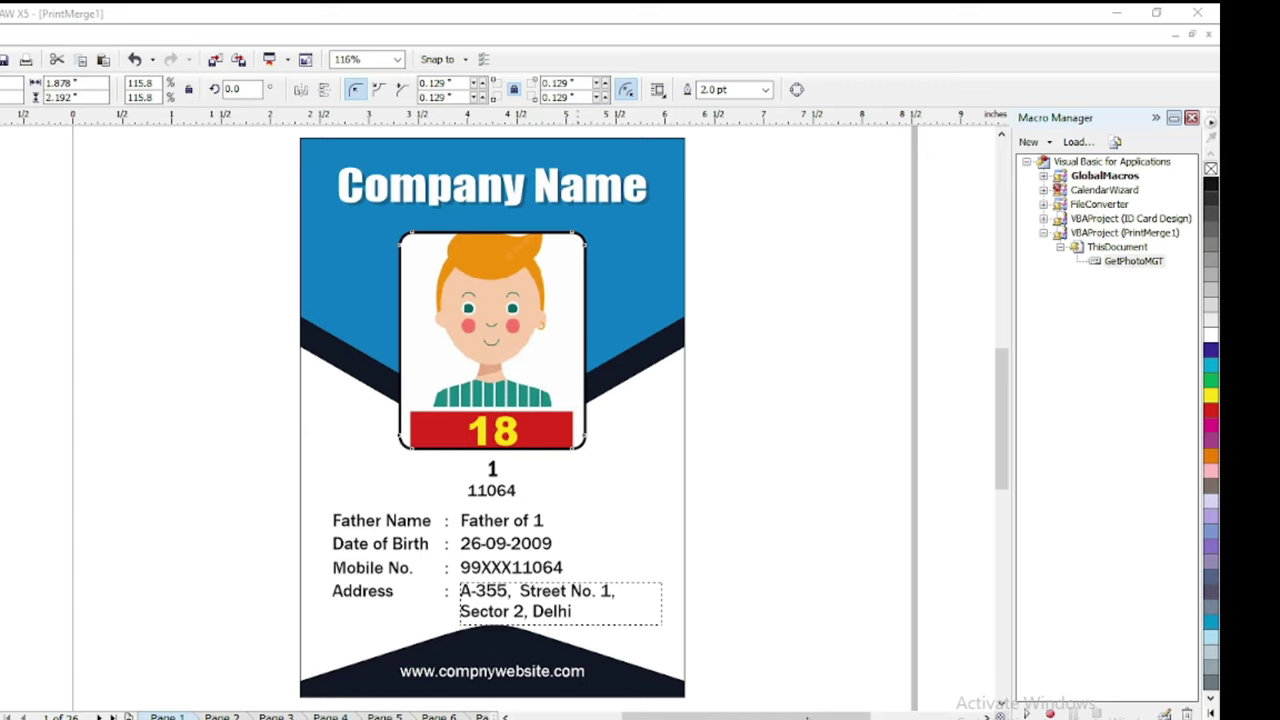
click(813, 412)
Step: Check the card's photo, date of birth and mobile fields beside the folder, then re-maximize CorelDRAW
drag(620, 12, 268, 74)
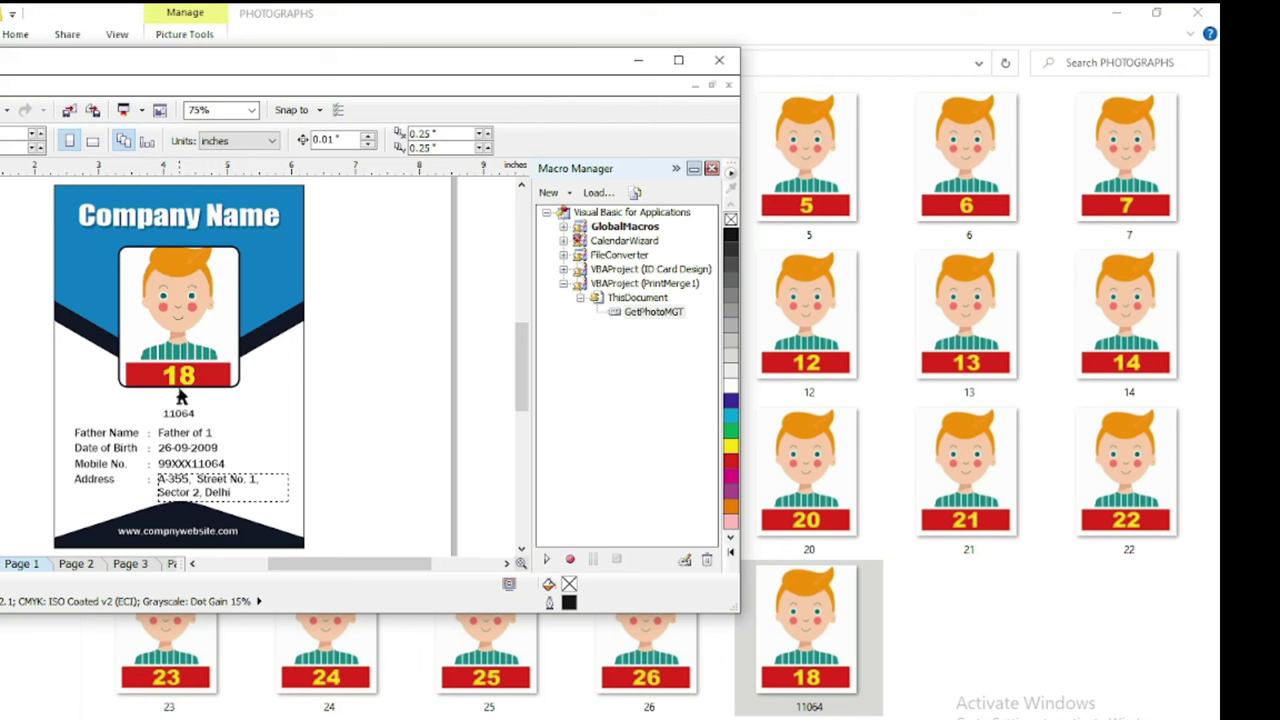
click(176, 424)
click(185, 446)
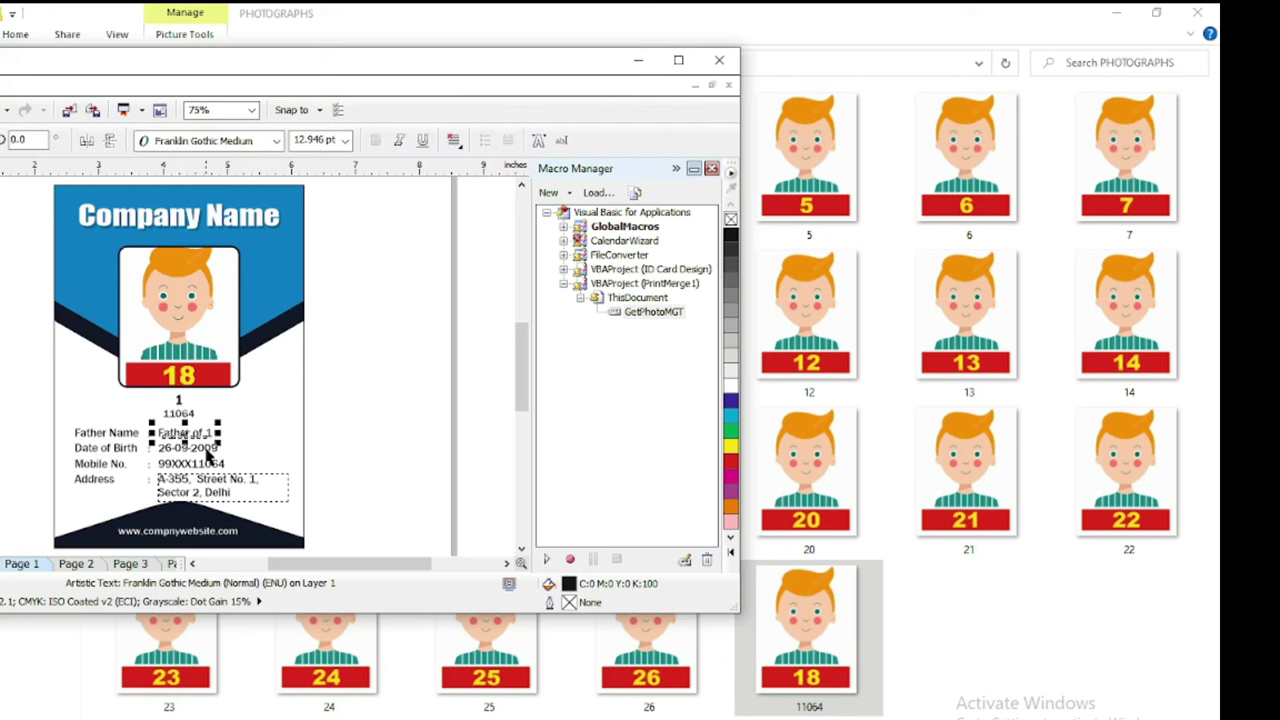
click(172, 463)
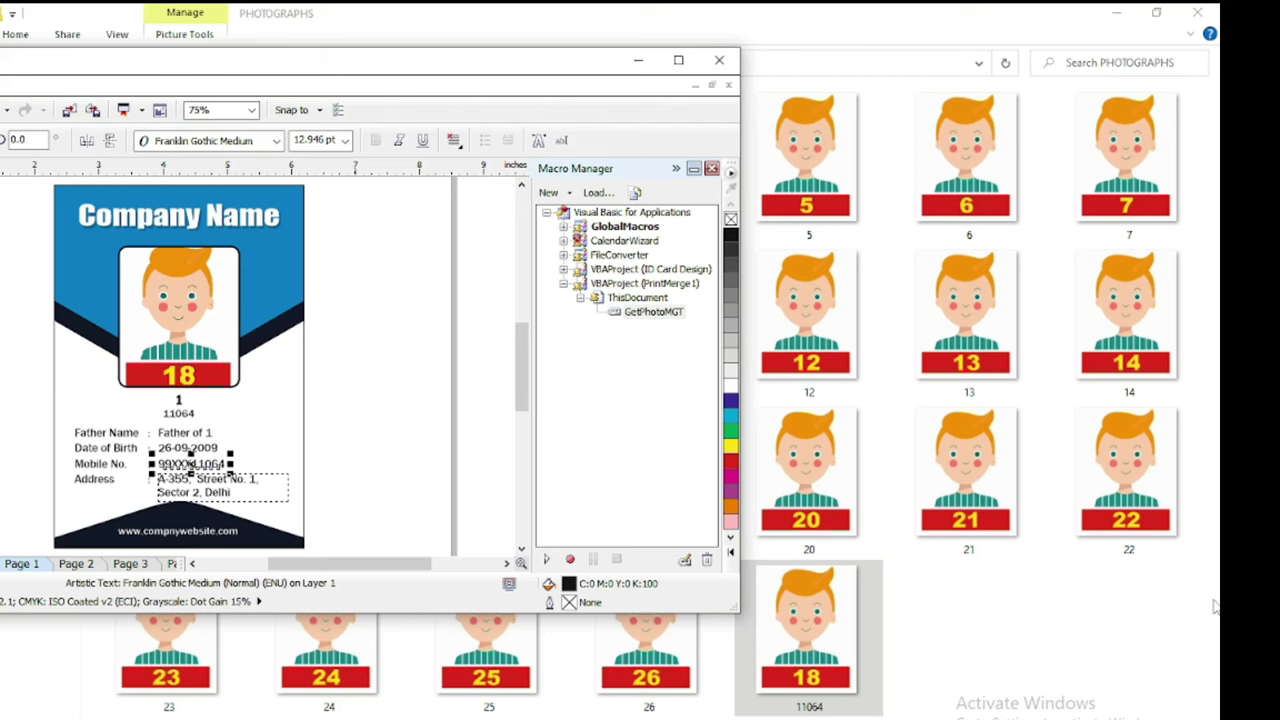
click(995, 517)
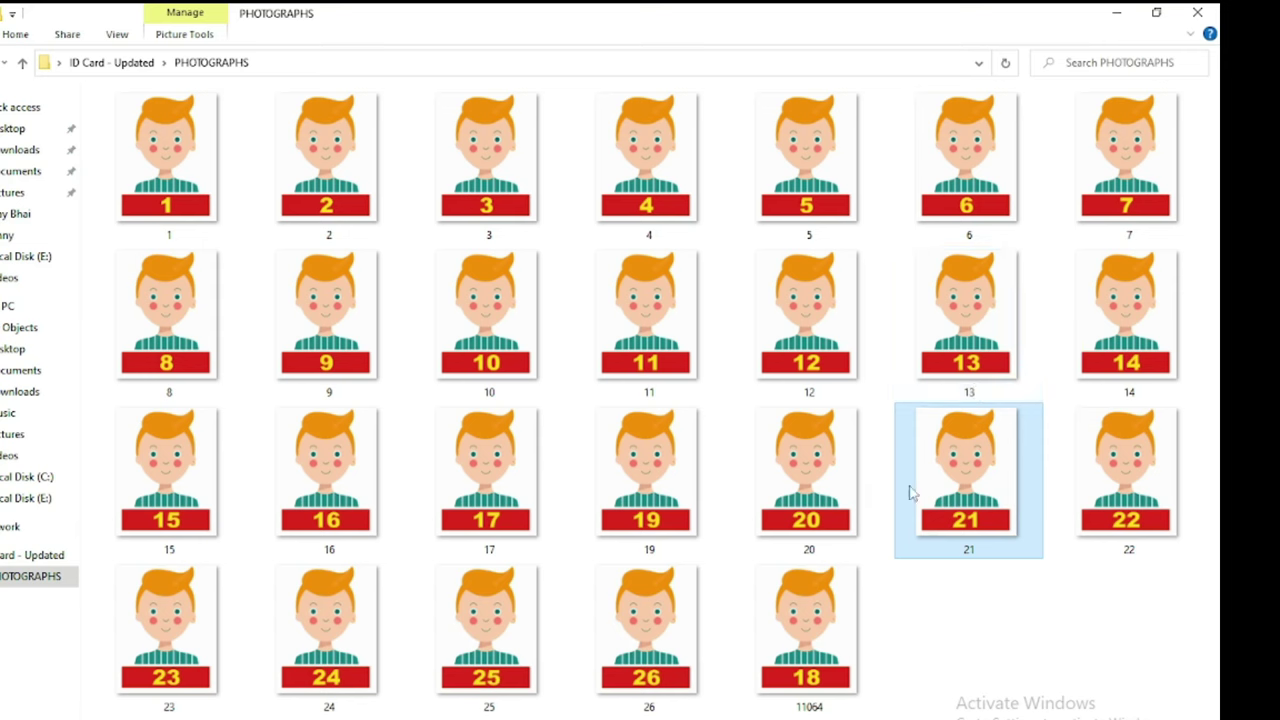
click(640, 680)
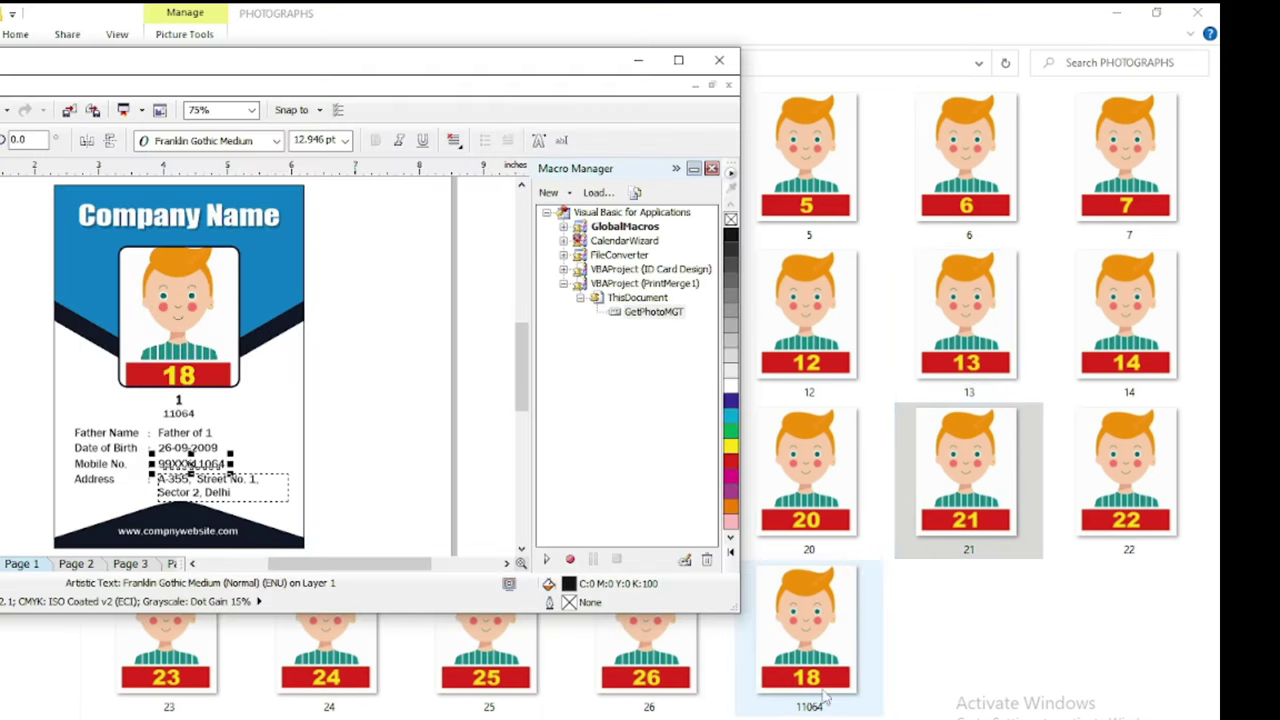
click(678, 60)
click(705, 350)
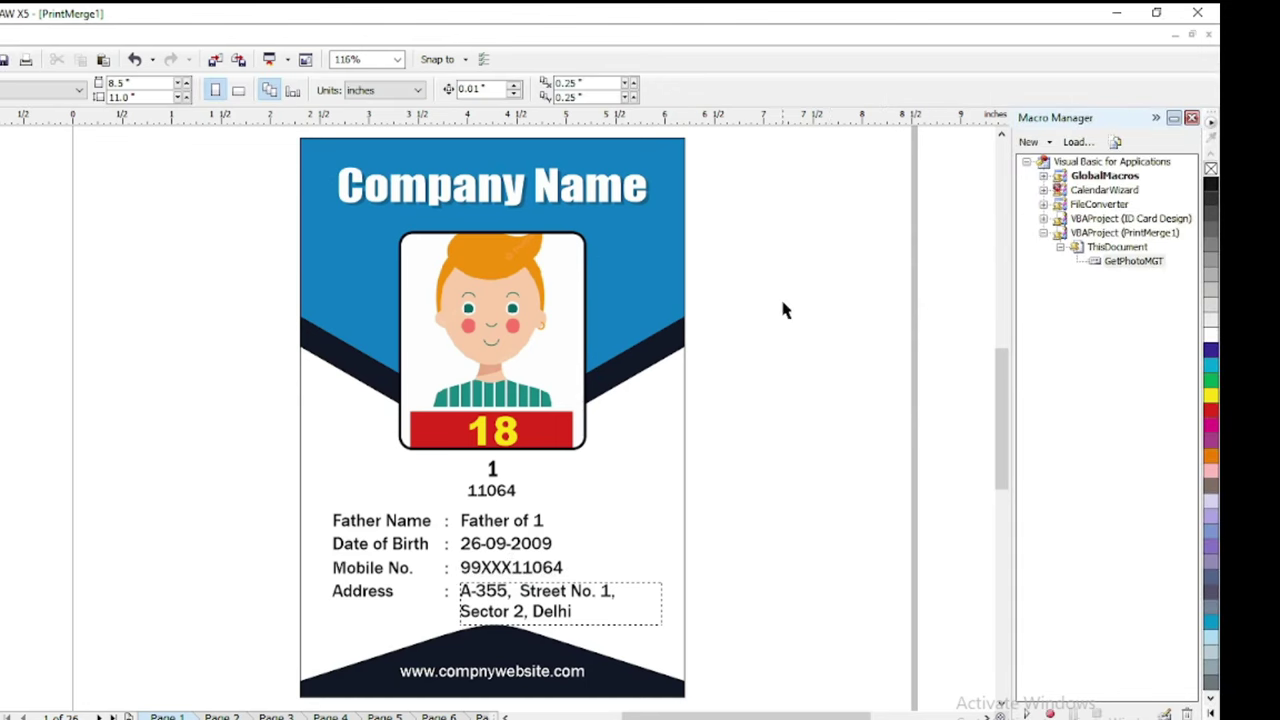